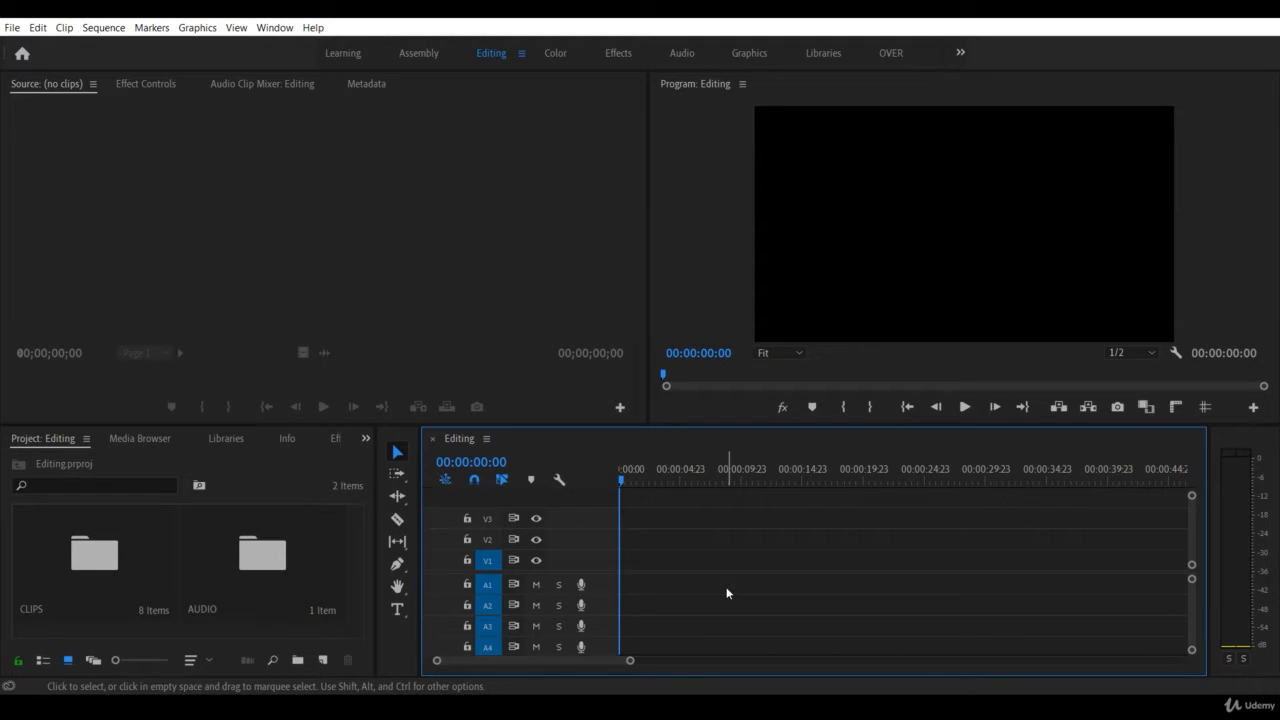
Step: Open the CLIPS bin and place Clip 2.mp4 at the start of the Editing sequence on tracks V1 and A1
click(67, 554)
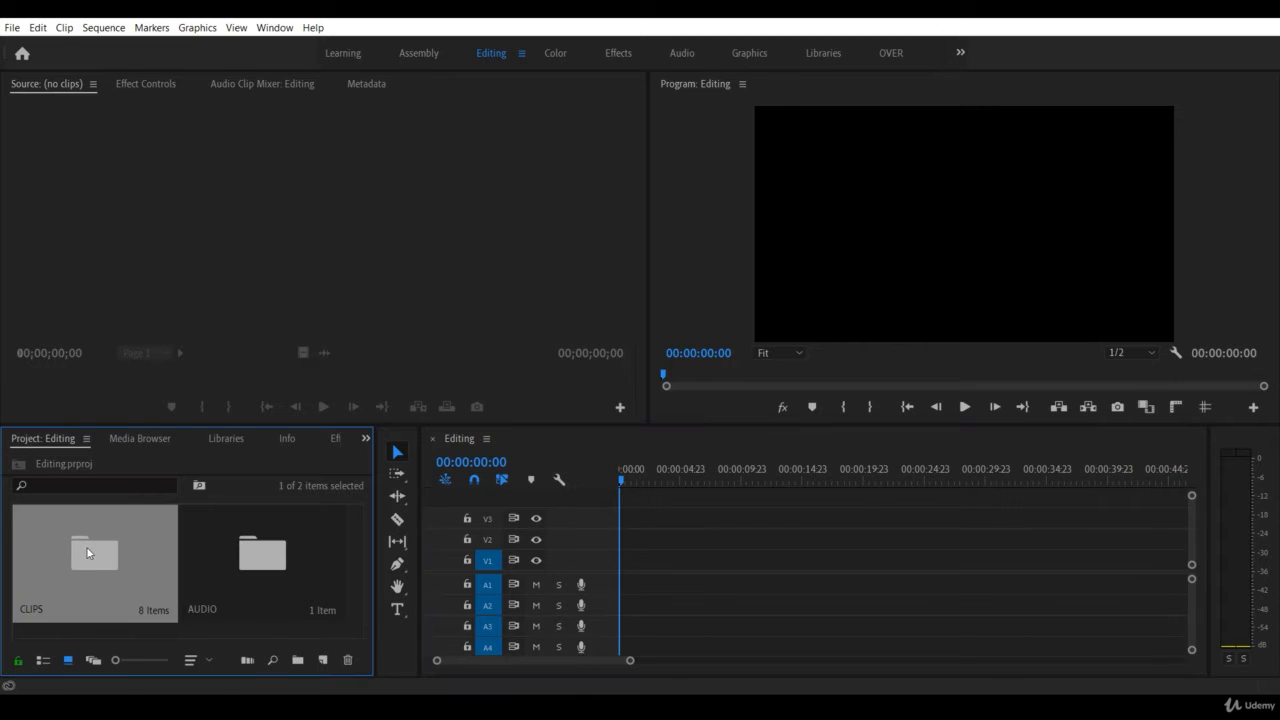
double_click(121, 588)
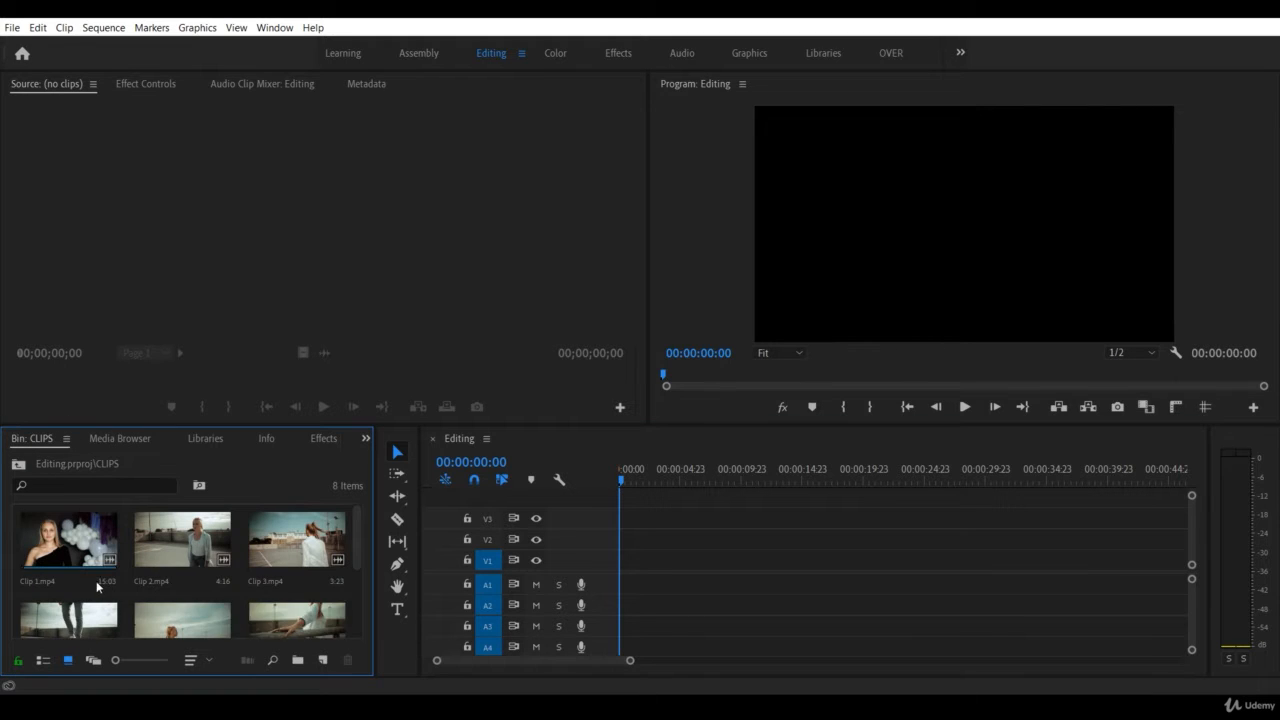
drag(190, 562, 622, 594)
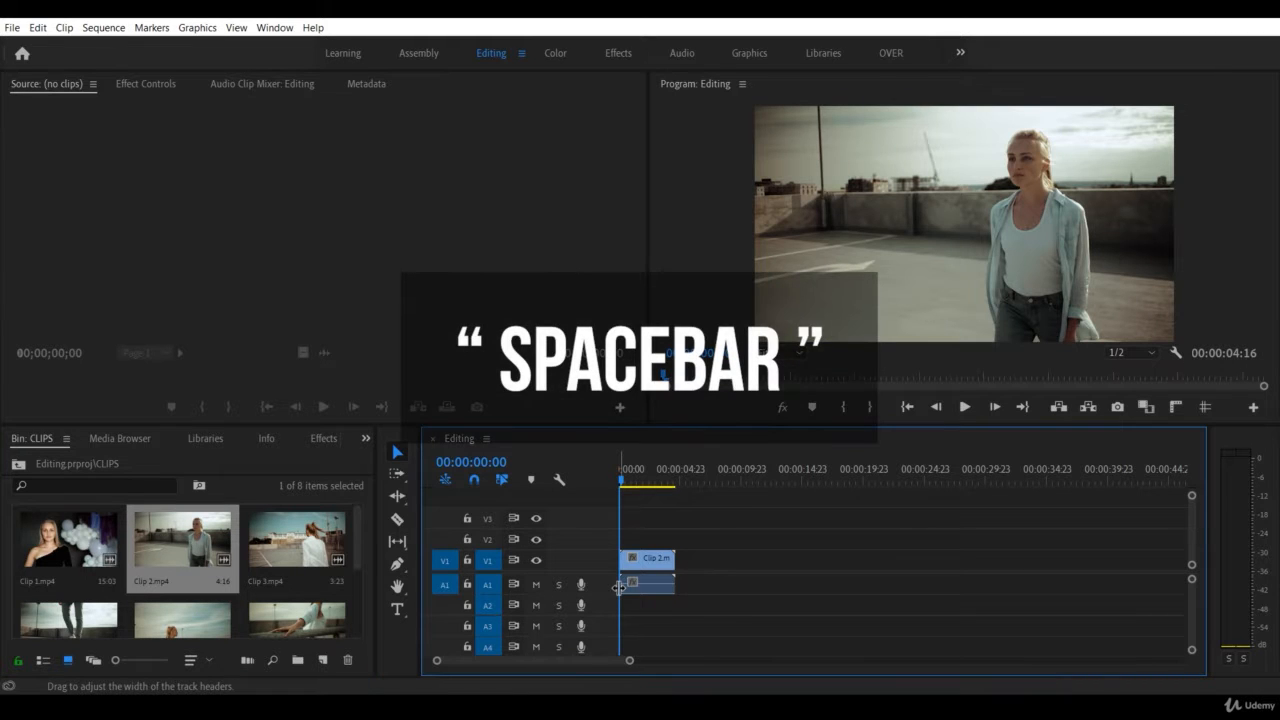
Step: Play the beginning of Clip 2.mp4 in the sequence, stop playback, and return the playhead to 00:00:00:00
key(space)
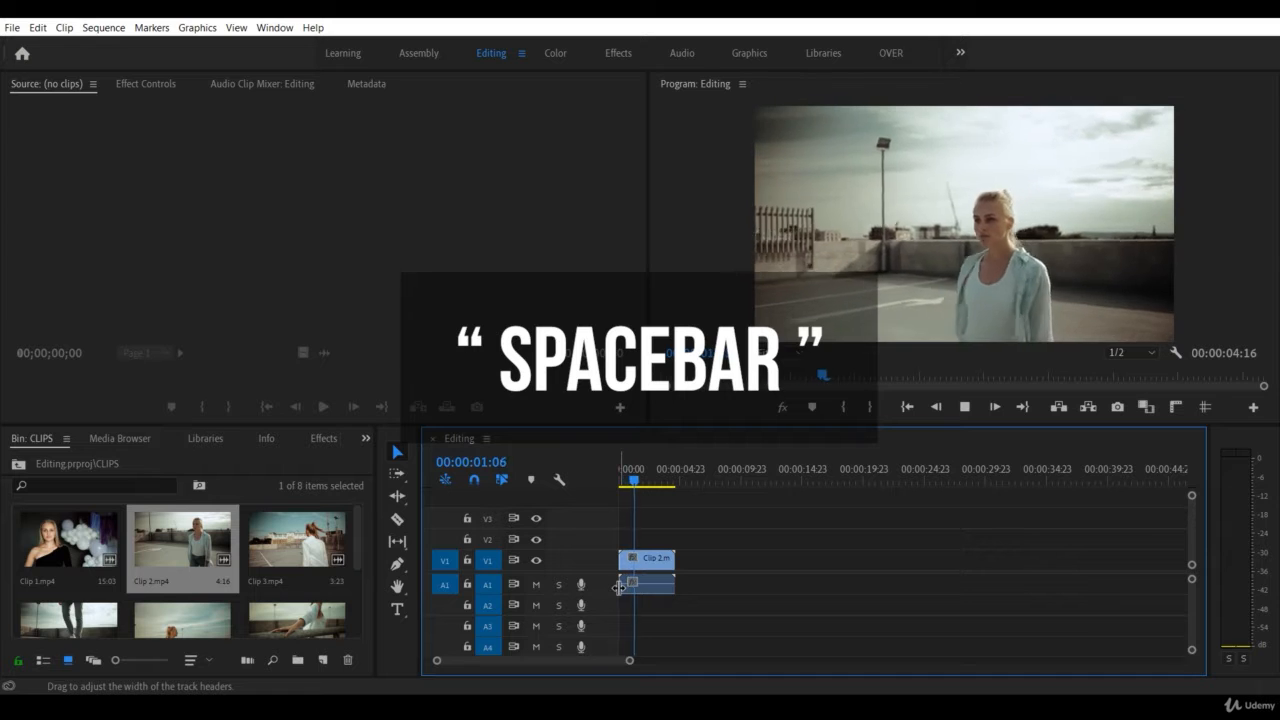
key(space)
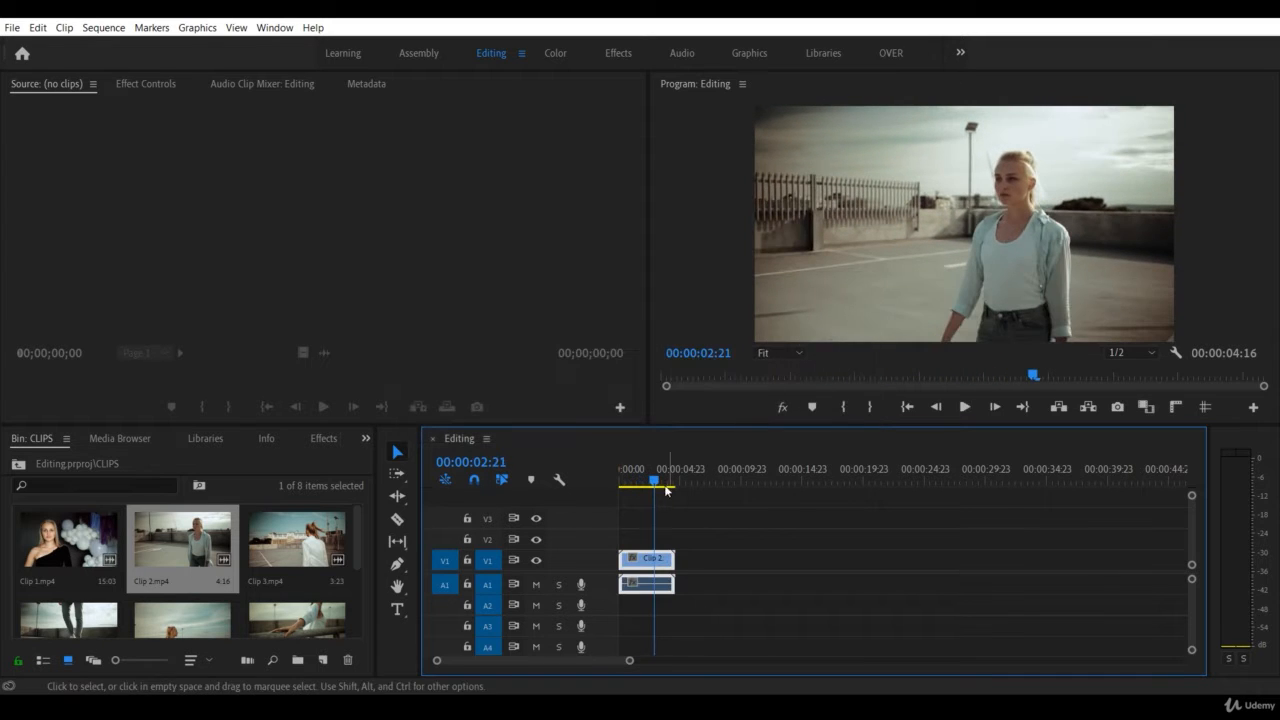
drag(654, 485, 620, 485)
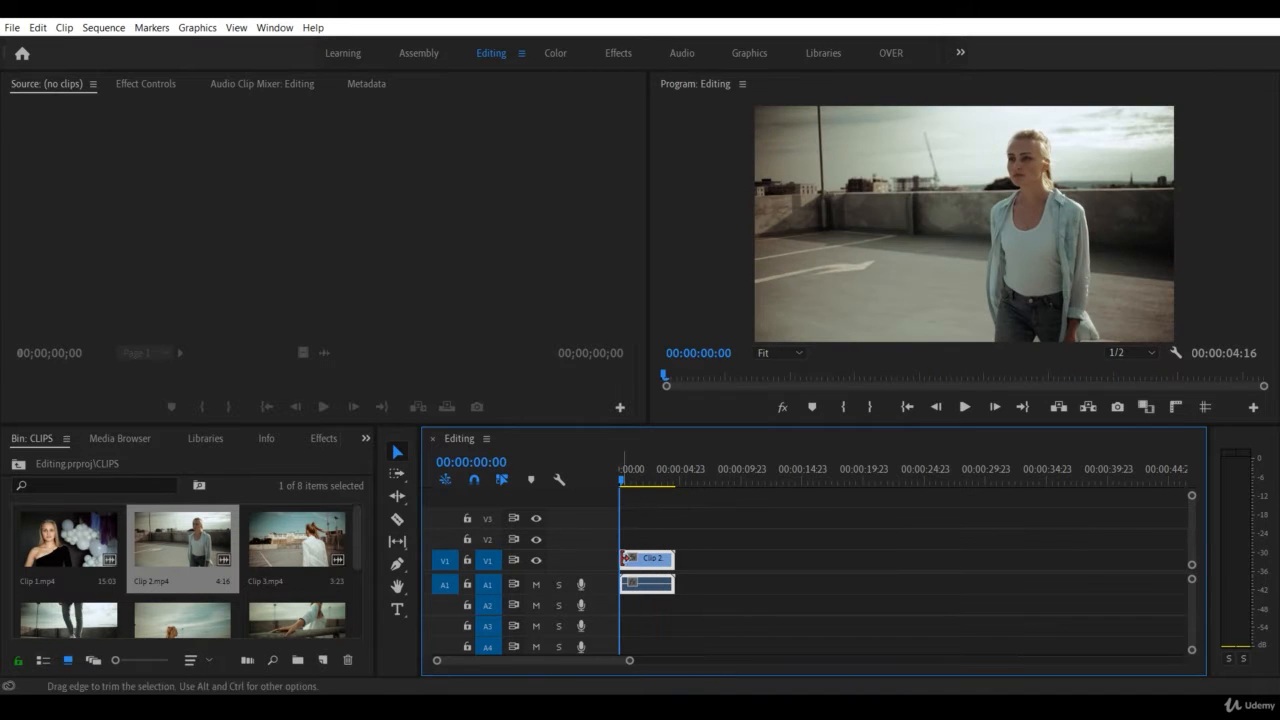
Step: Open Clip 3.mp4 in the Source monitor and scrub forward to 00:00:02:20
double_click(295, 548)
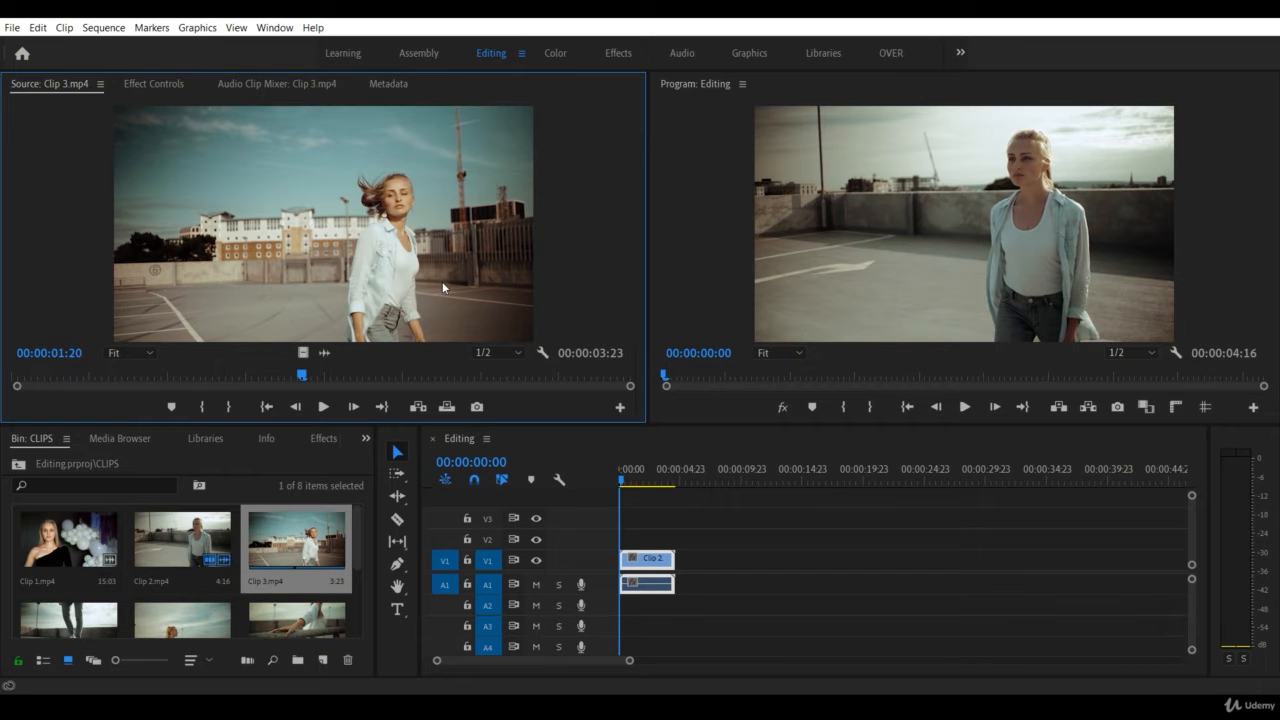
drag(301, 377, 457, 384)
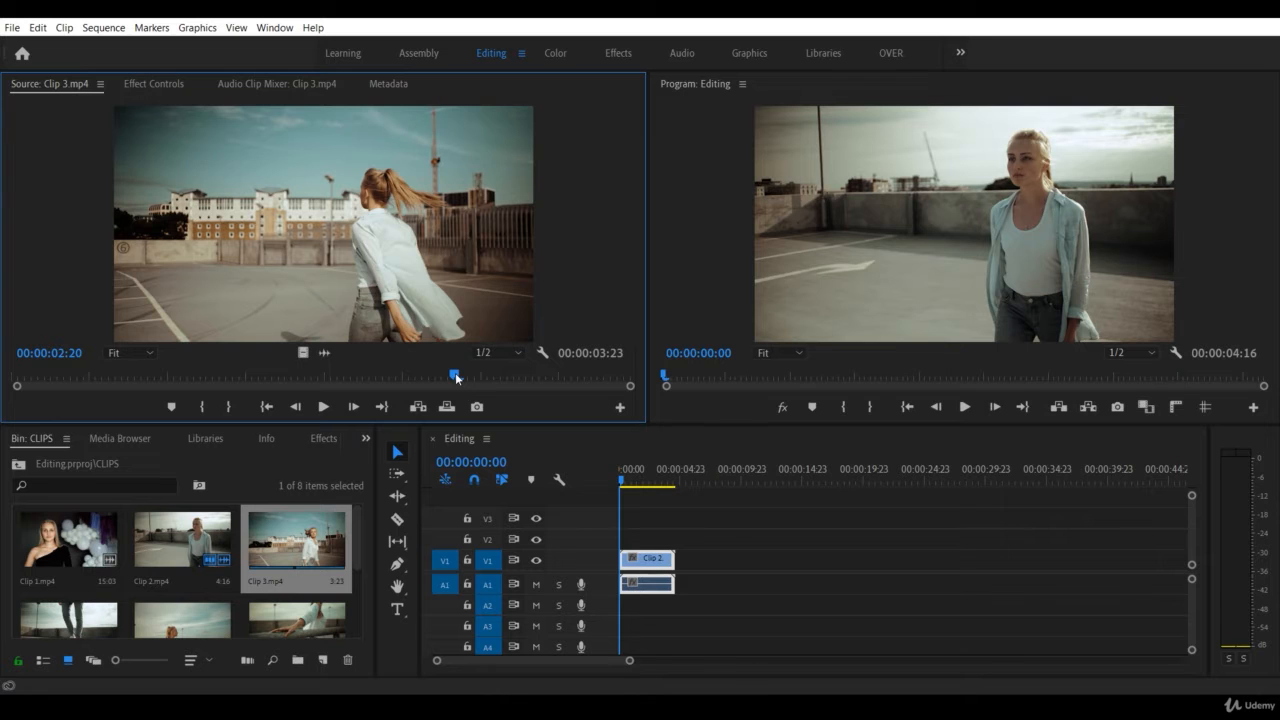
Step: Mark Clip 3.mp4 with an In point at 00:00:01:03 and an Out point at 00:00:03:06, and clear both points
drag(457, 380, 193, 393)
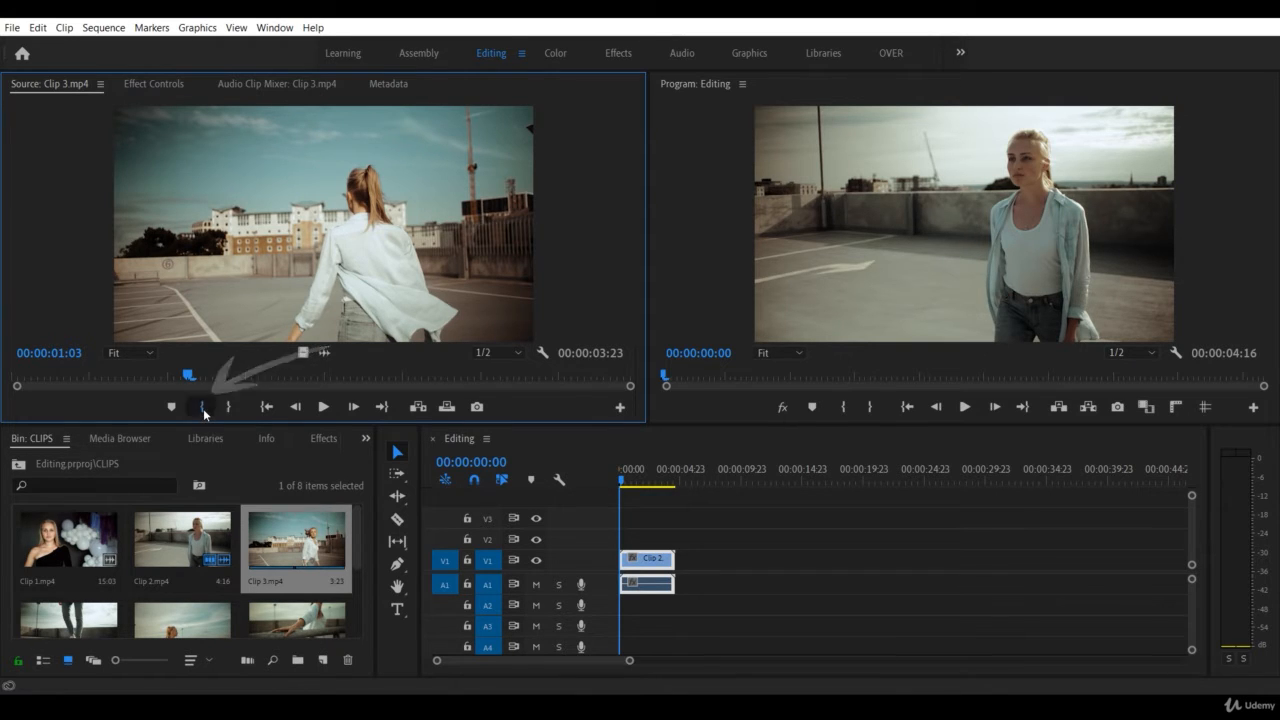
click(203, 407)
drag(188, 378, 520, 385)
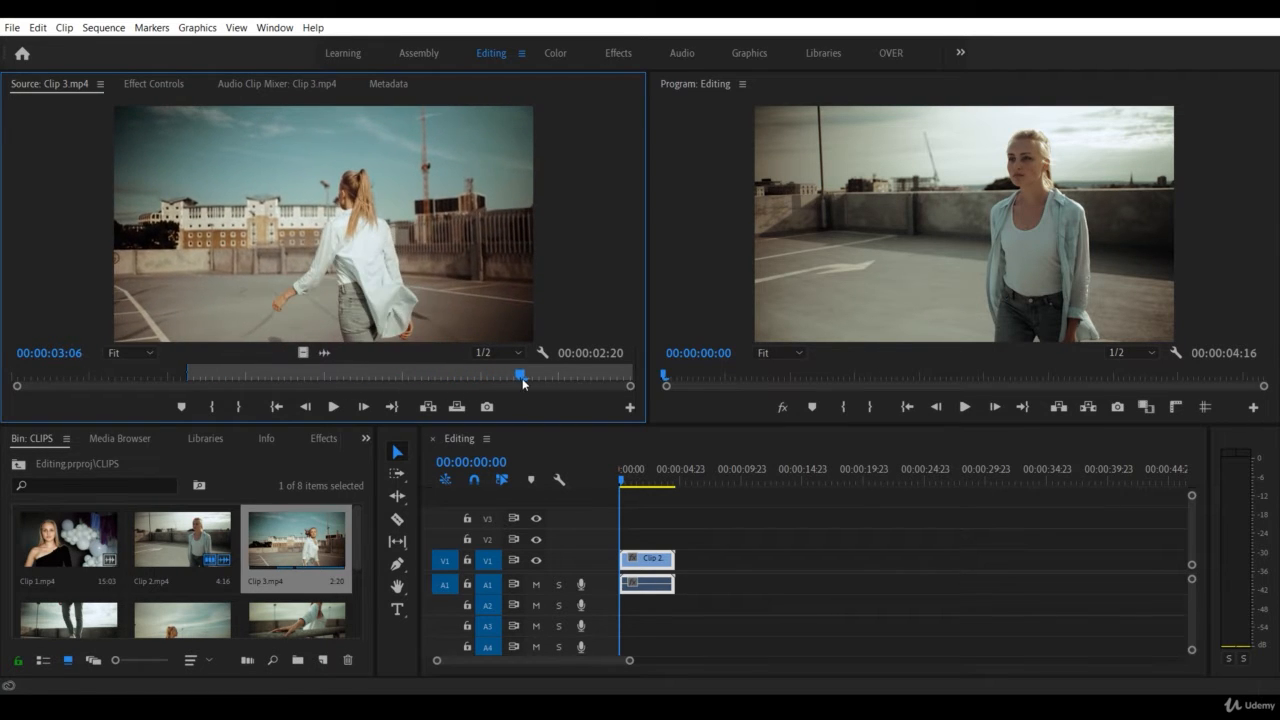
click(239, 407)
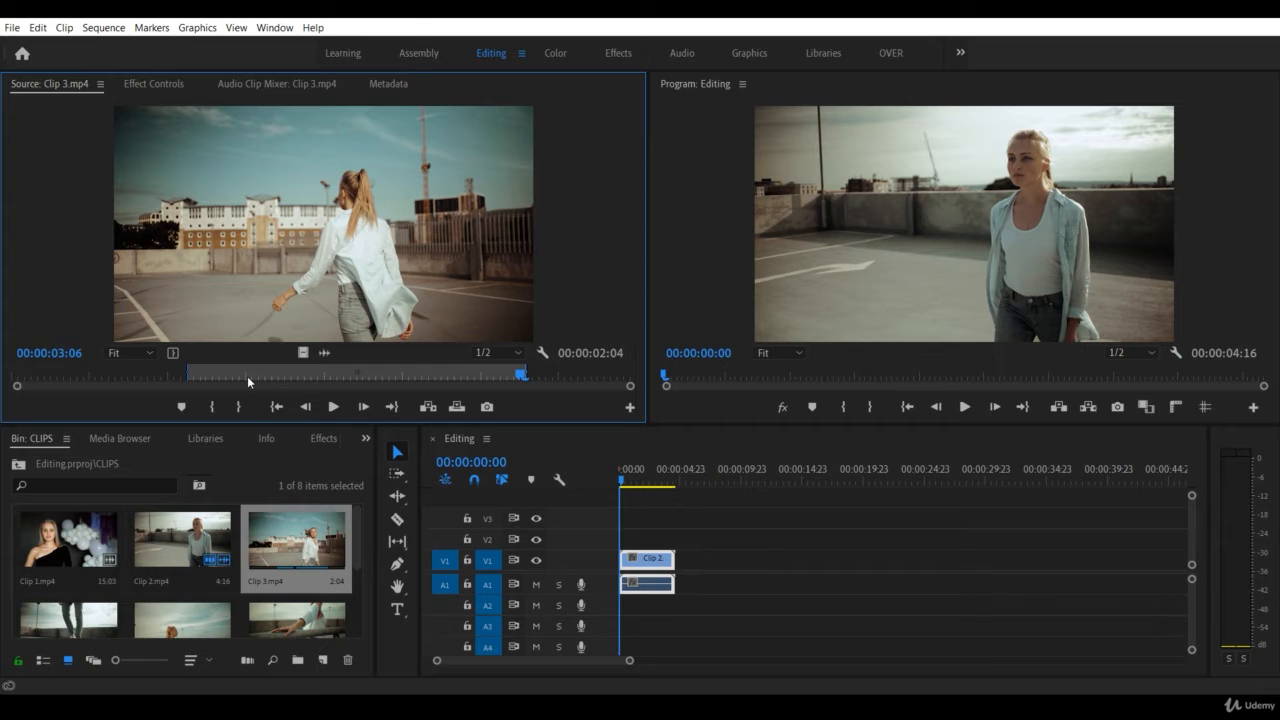
right_click(247, 376)
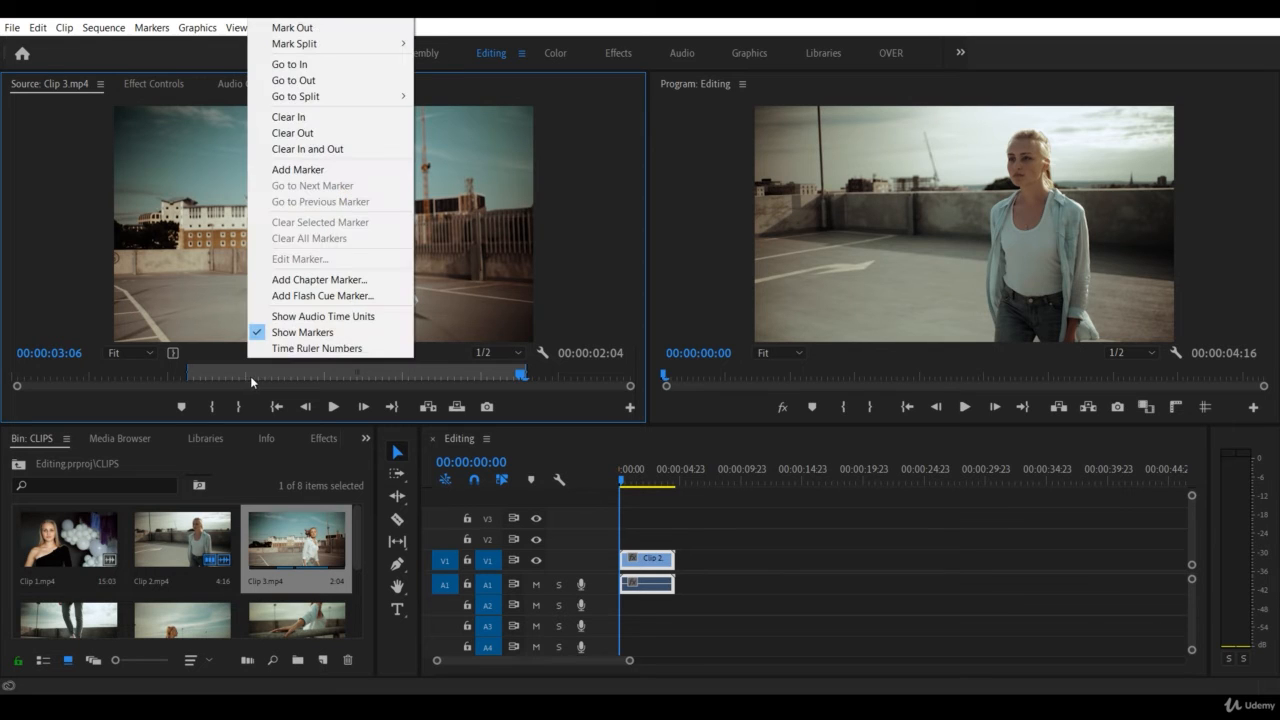
click(312, 154)
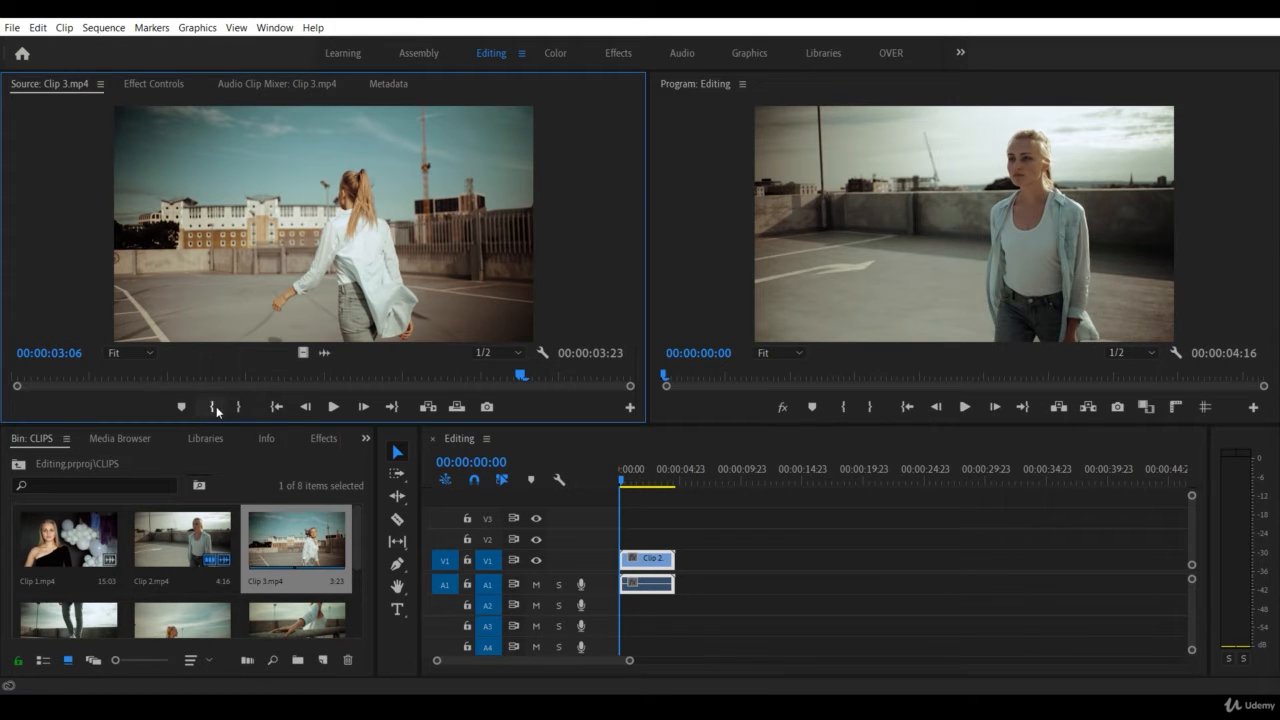
Step: Mark Clip 3.mp4 In at 00:00:01:03 and Out at 00:00:03:06, and place that section directly after Clip 2.mp4 on V1
drag(521, 376, 188, 376)
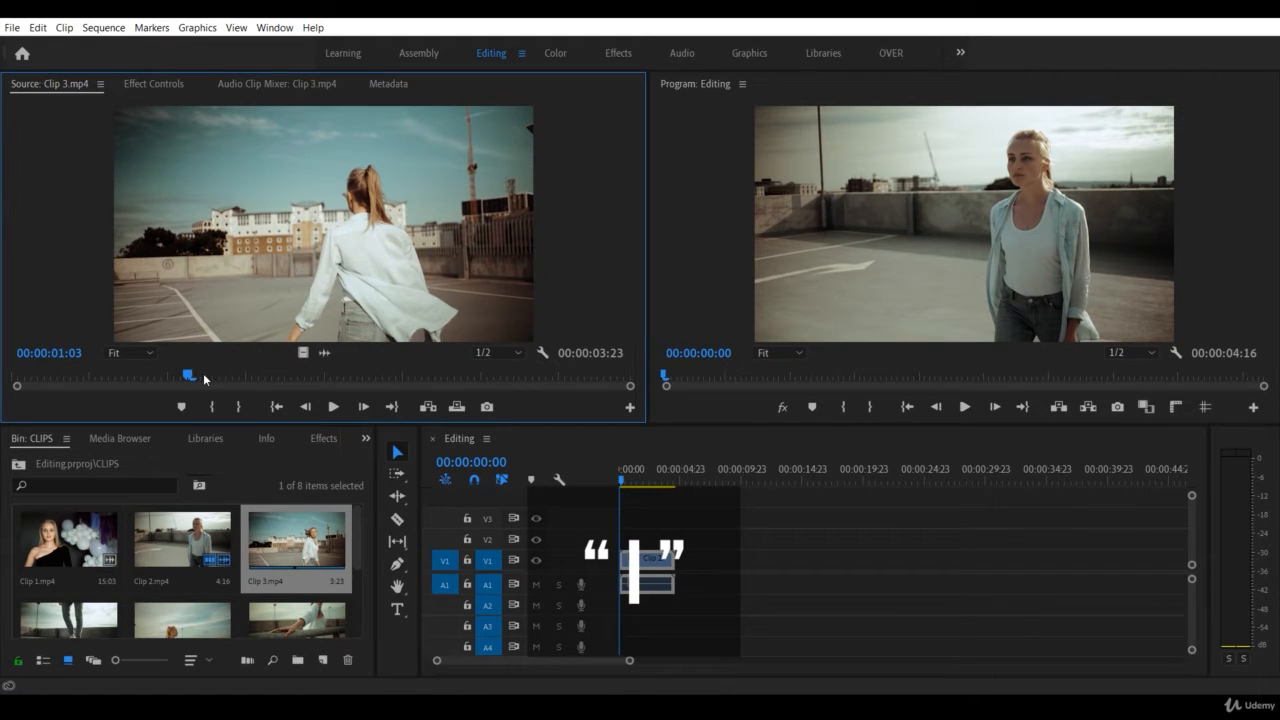
key(i)
drag(193, 378, 522, 381)
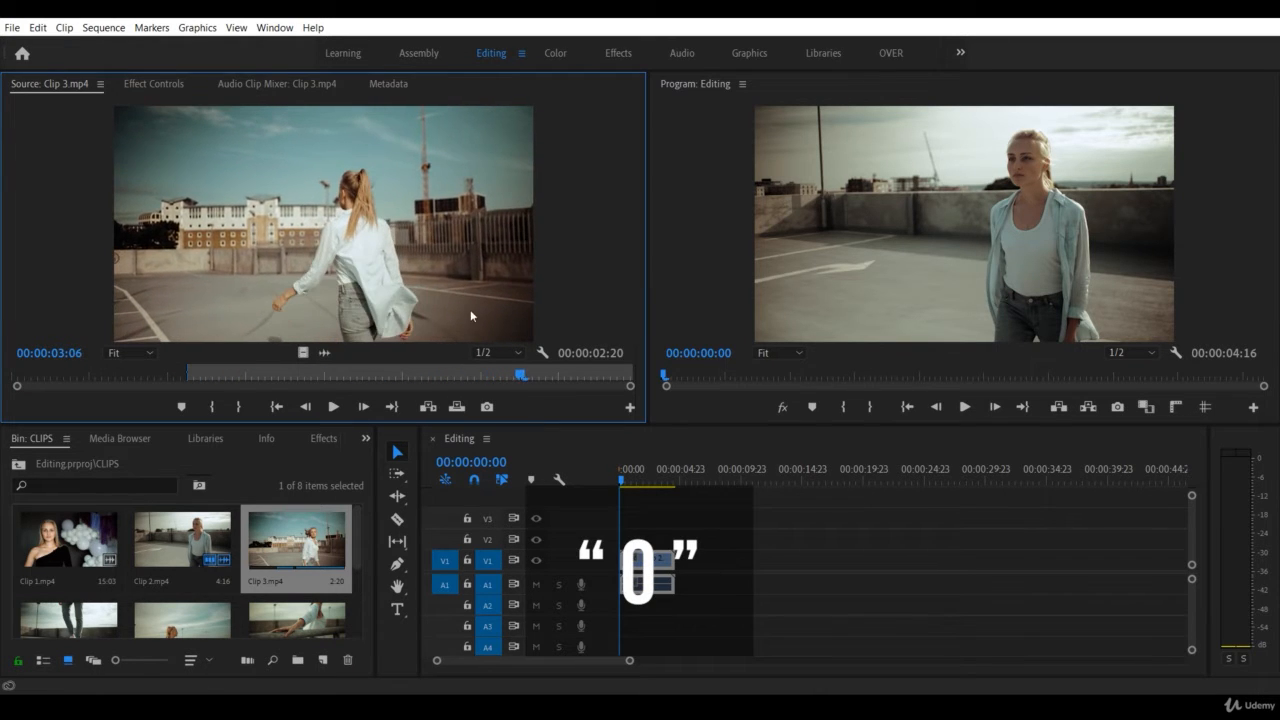
key(o)
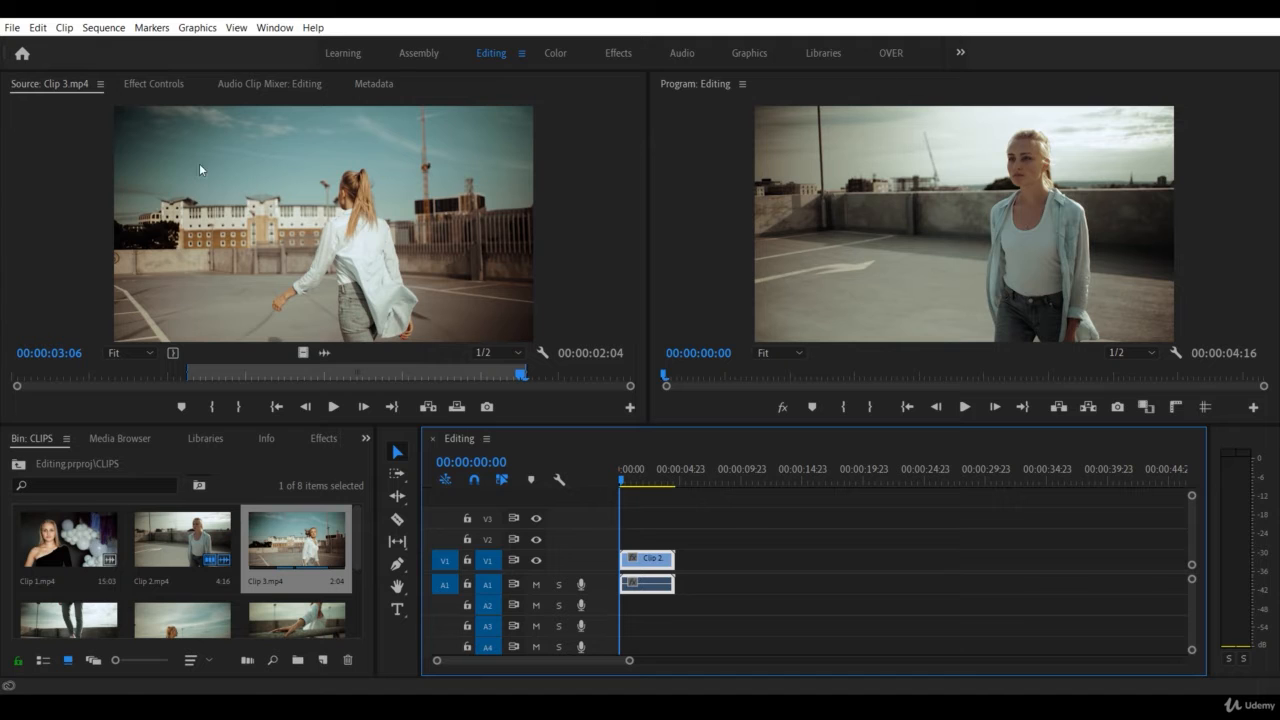
drag(186, 156, 690, 563)
Step: Play and scrub the sequence around the cut between Clip 2.mp4 and Clip 3.mp4 to check the edit
drag(672, 482, 679, 483)
key(space)
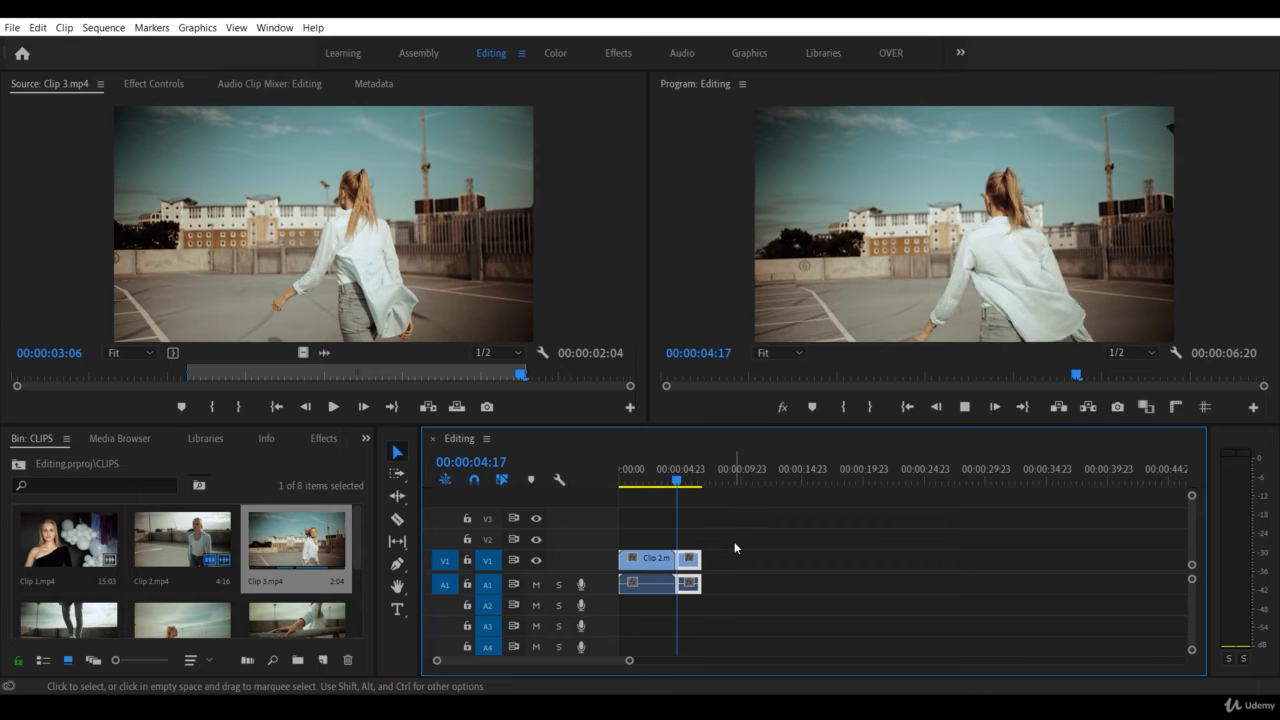
drag(696, 482, 676, 483)
key(space)
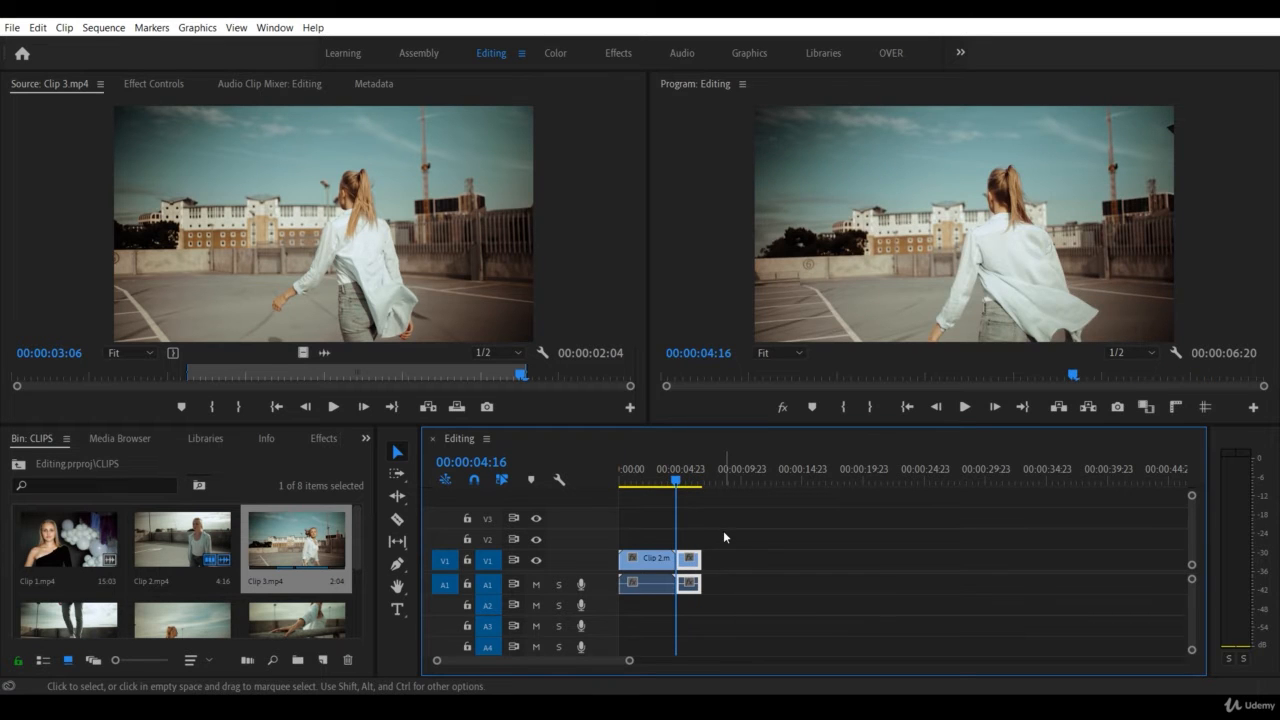
key(space)
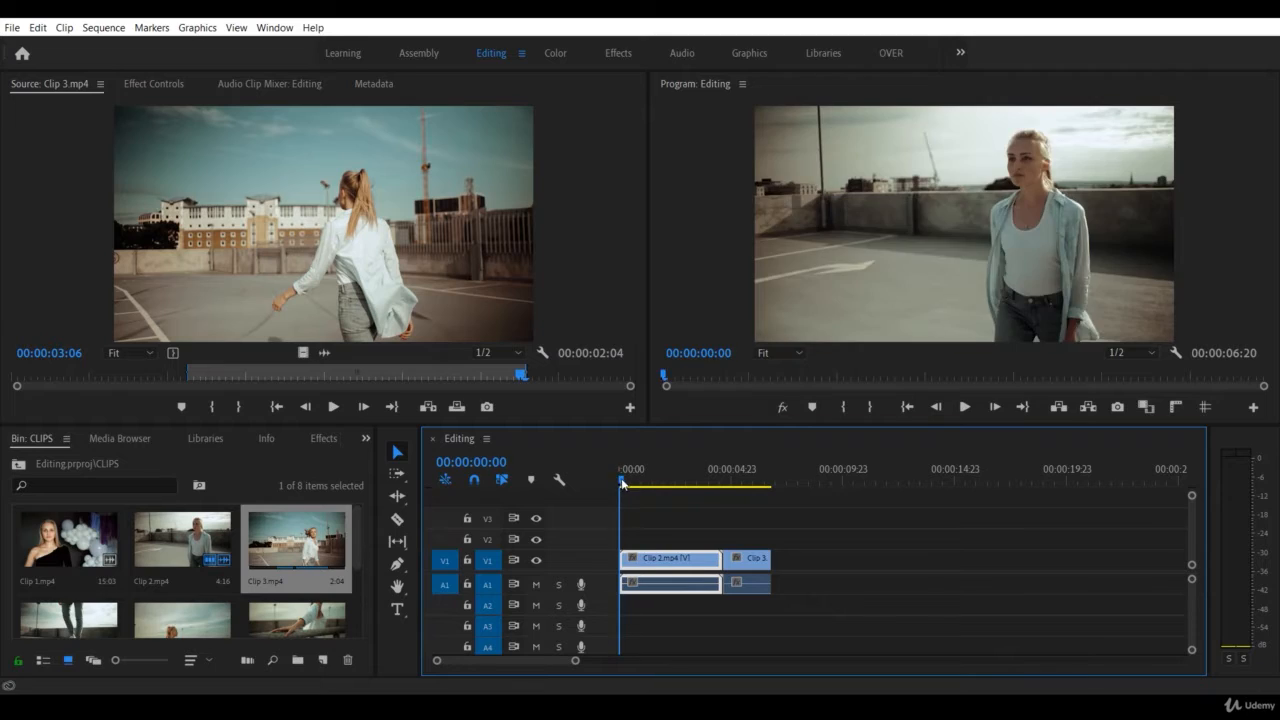
drag(662, 488, 731, 511)
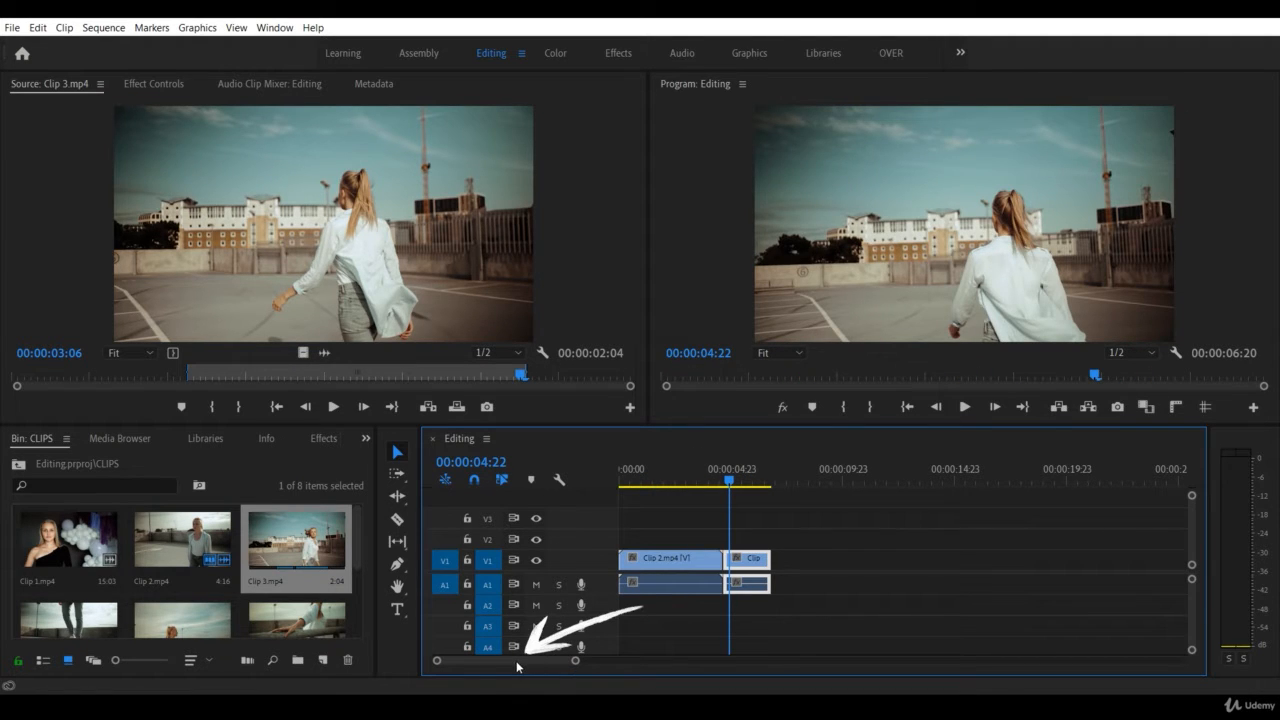
Step: Zoom in on the timeline so both clips appear wider, and return the playhead to 00:00:00:00
mouse_move(518, 659)
mouse_down()
mouse_move(547, 662)
mouse_move(511, 663)
mouse_up()
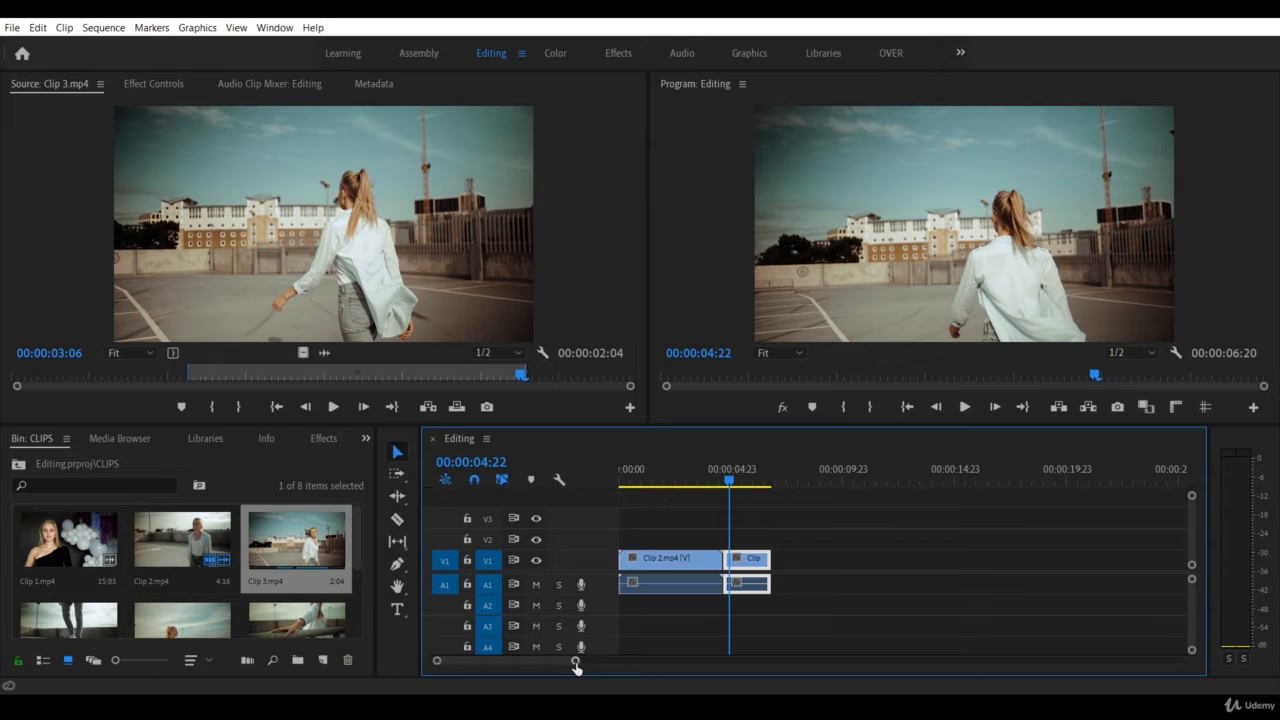
mouse_move(576, 662)
mouse_down()
mouse_move(560, 668)
mouse_move(603, 674)
mouse_move(558, 672)
mouse_up()
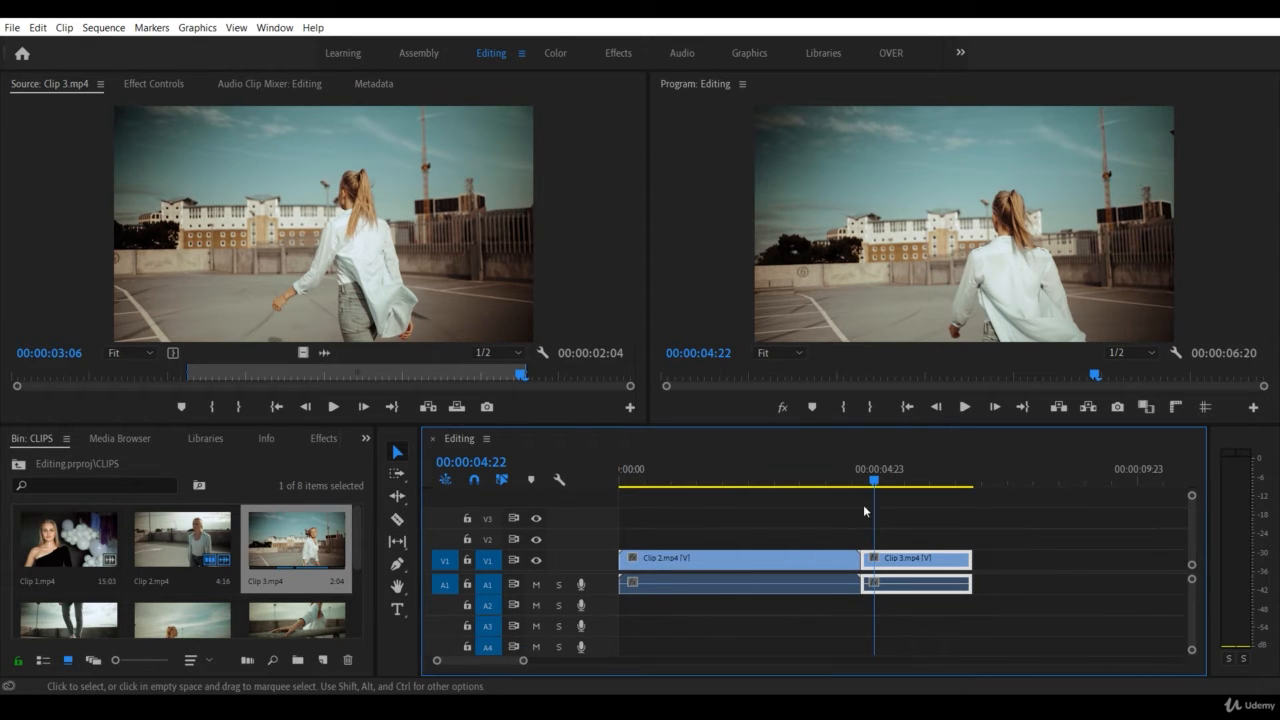
drag(872, 480, 605, 512)
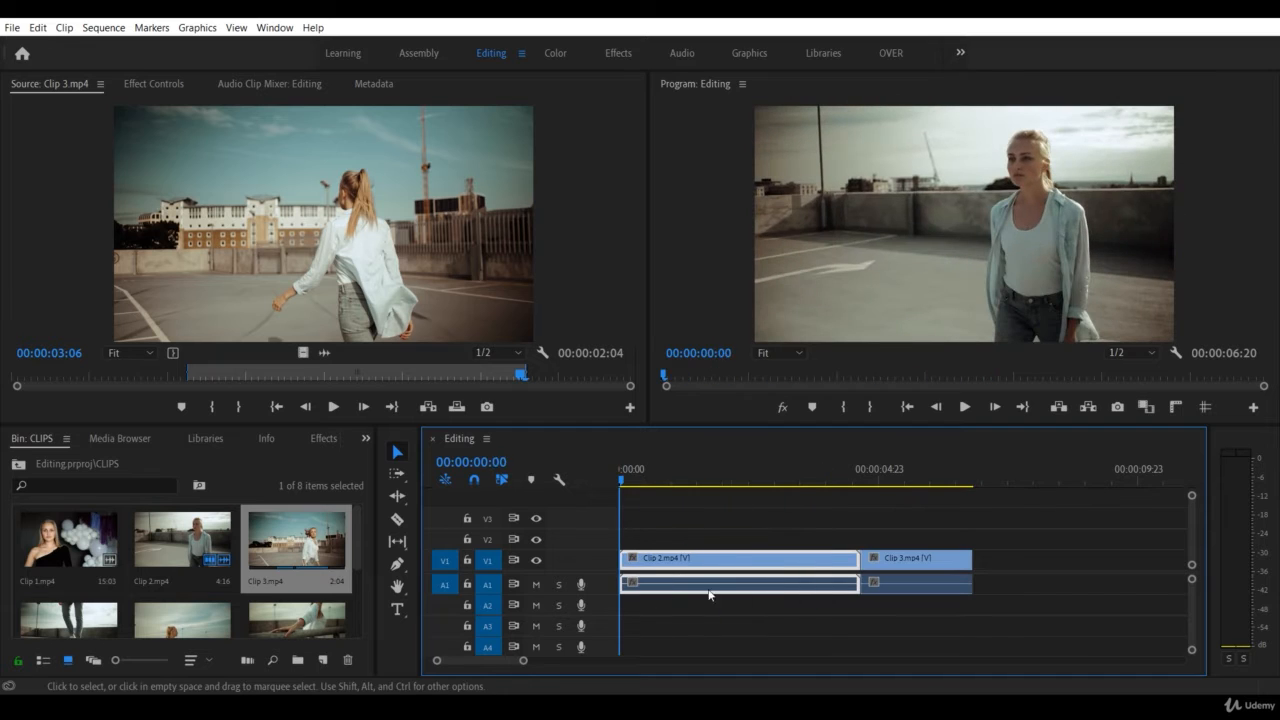
Step: Select only the video part of Clip 2.mp4 in the sequence, and deselect it to select only its audio part
click(649, 620)
click(671, 561)
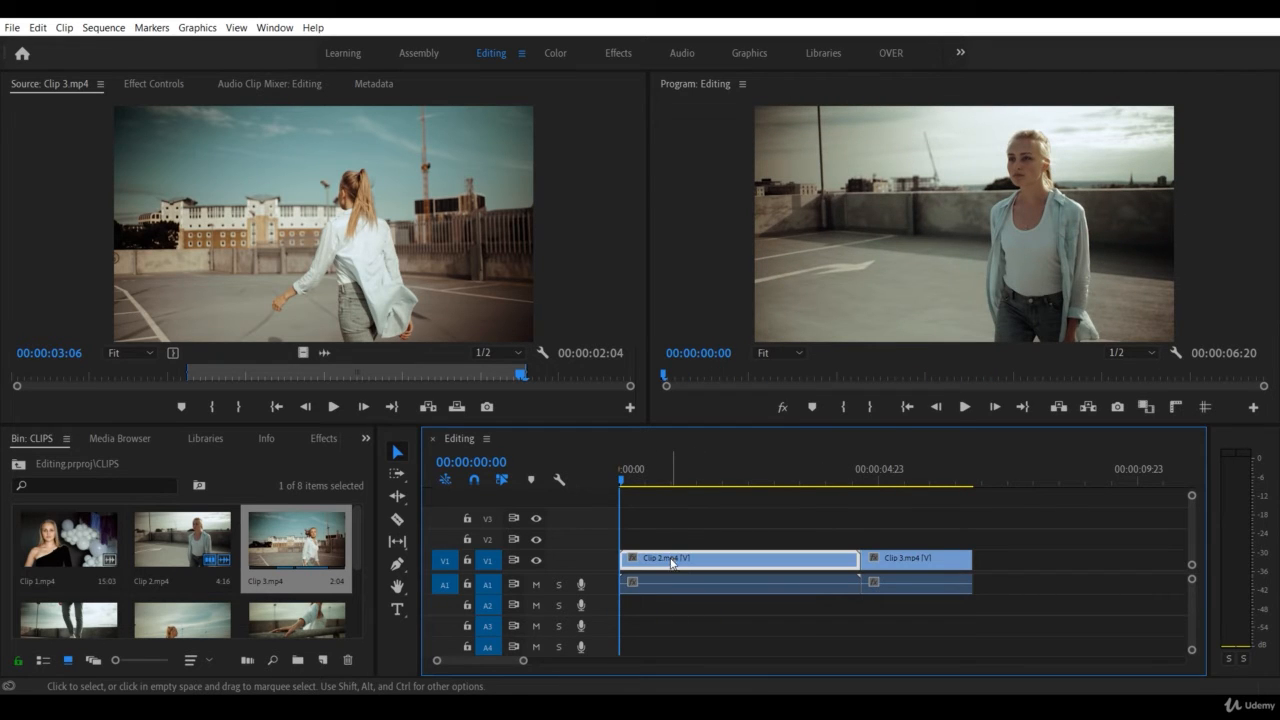
click(671, 612)
click(676, 585)
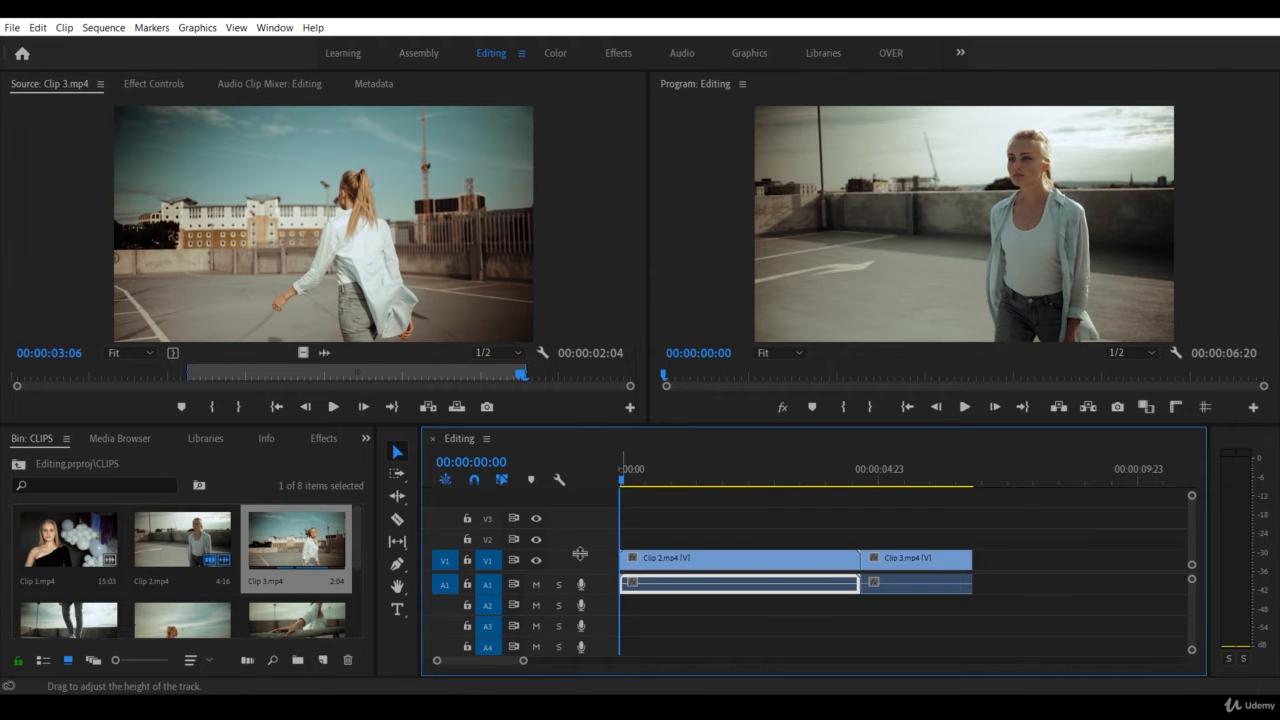
Step: Adjust the height of video track V1 and leave it expanded to show the clip thumbnails
mouse_move(580, 552)
mouse_down()
mouse_move(586, 519)
mouse_move(591, 558)
mouse_up()
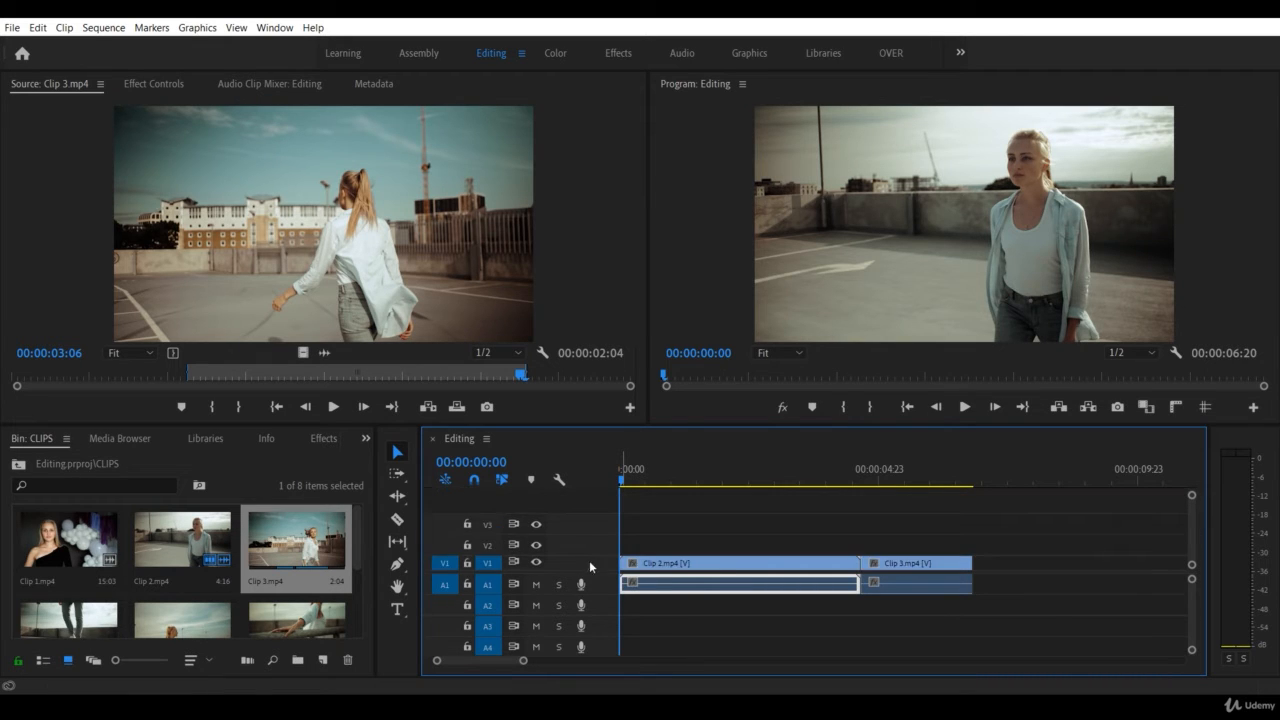
double_click(589, 560)
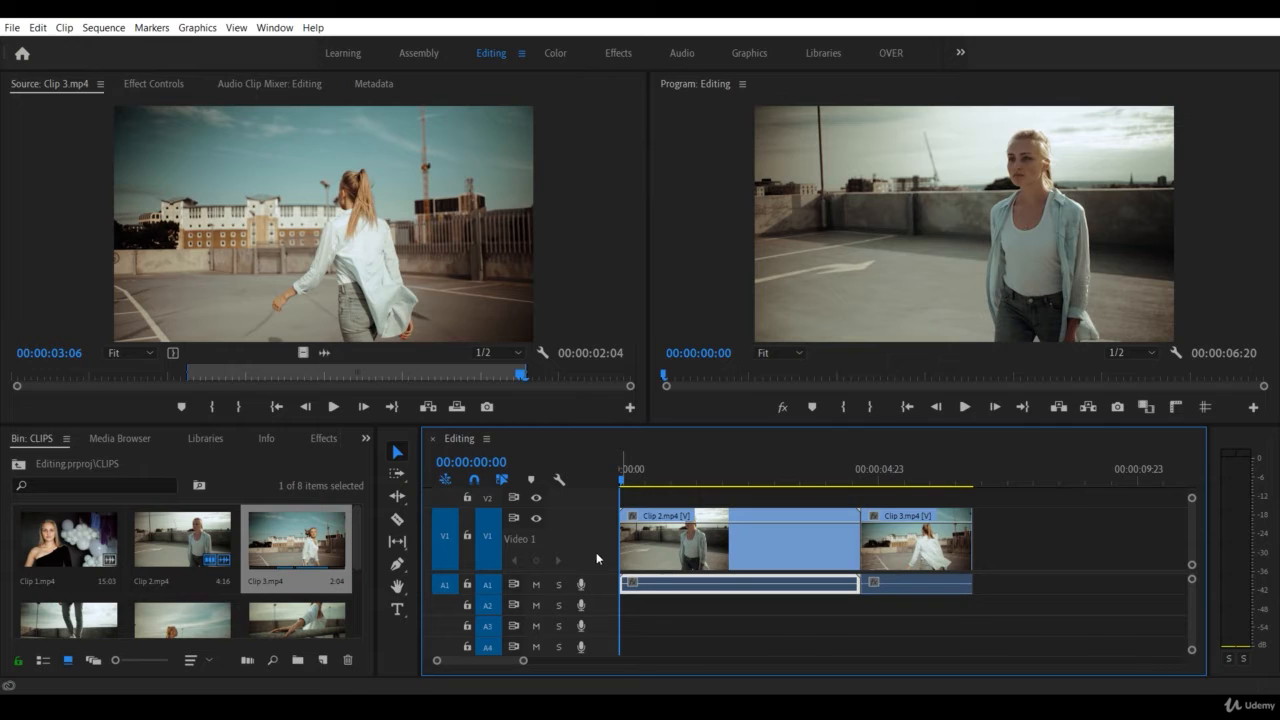
double_click(597, 552)
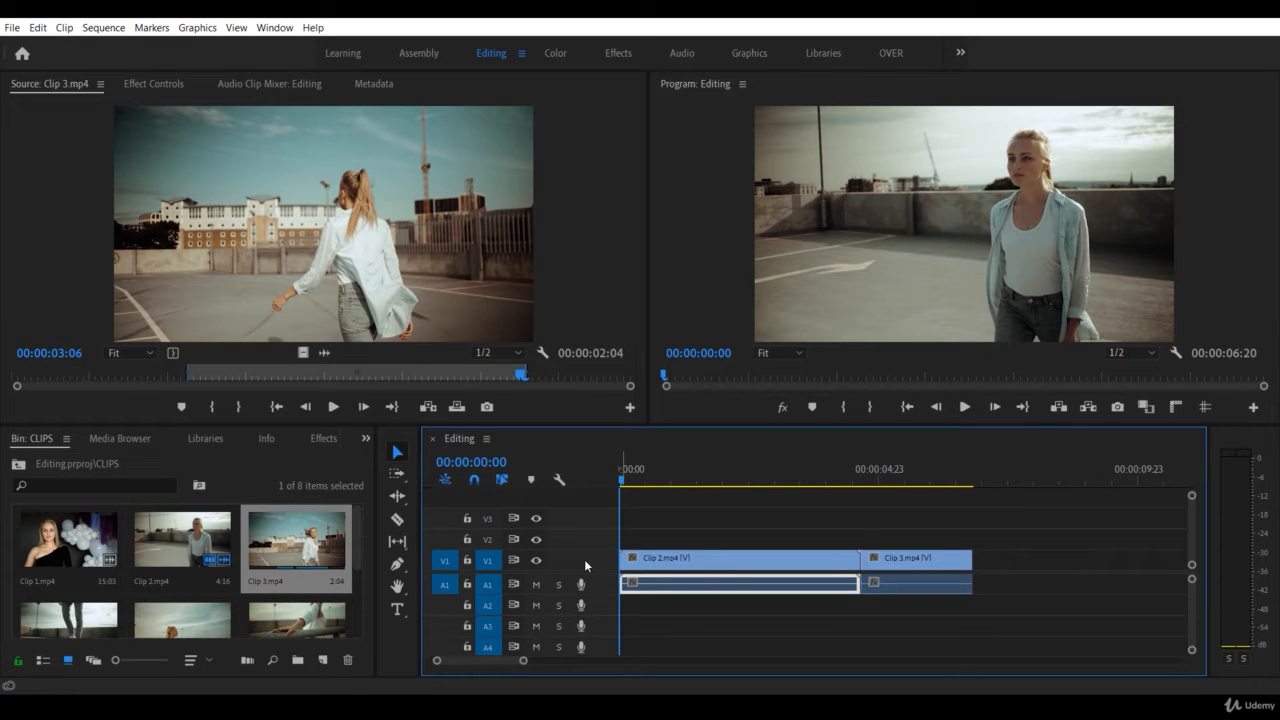
double_click(587, 563)
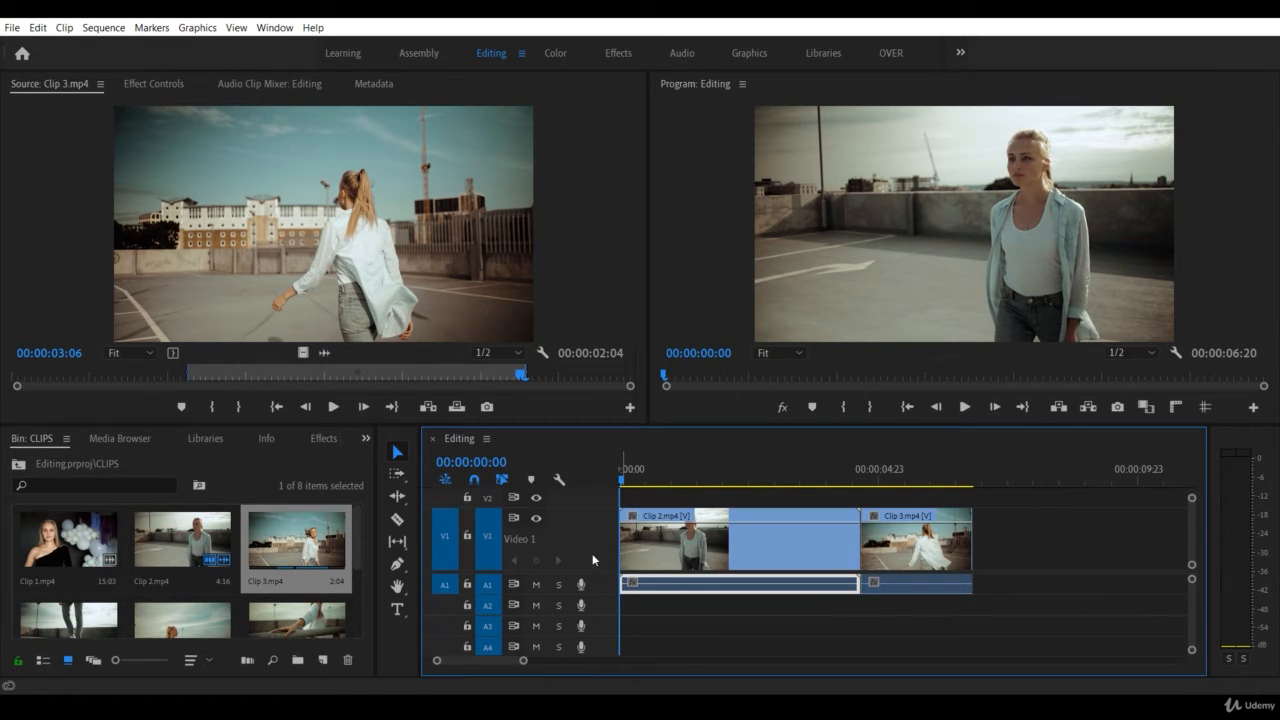
double_click(590, 560)
double_click(598, 560)
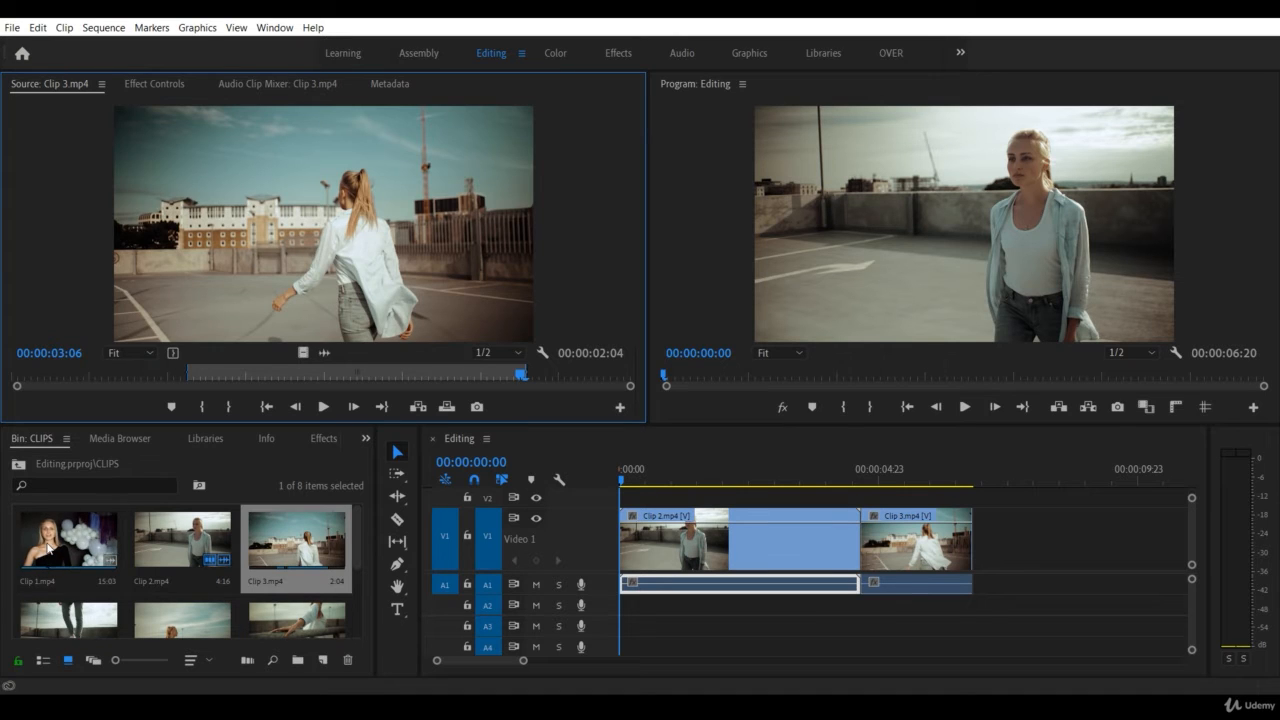
Step: Open Clip 1.mp4 in the Source monitor and display its audio waveform
double_click(79, 545)
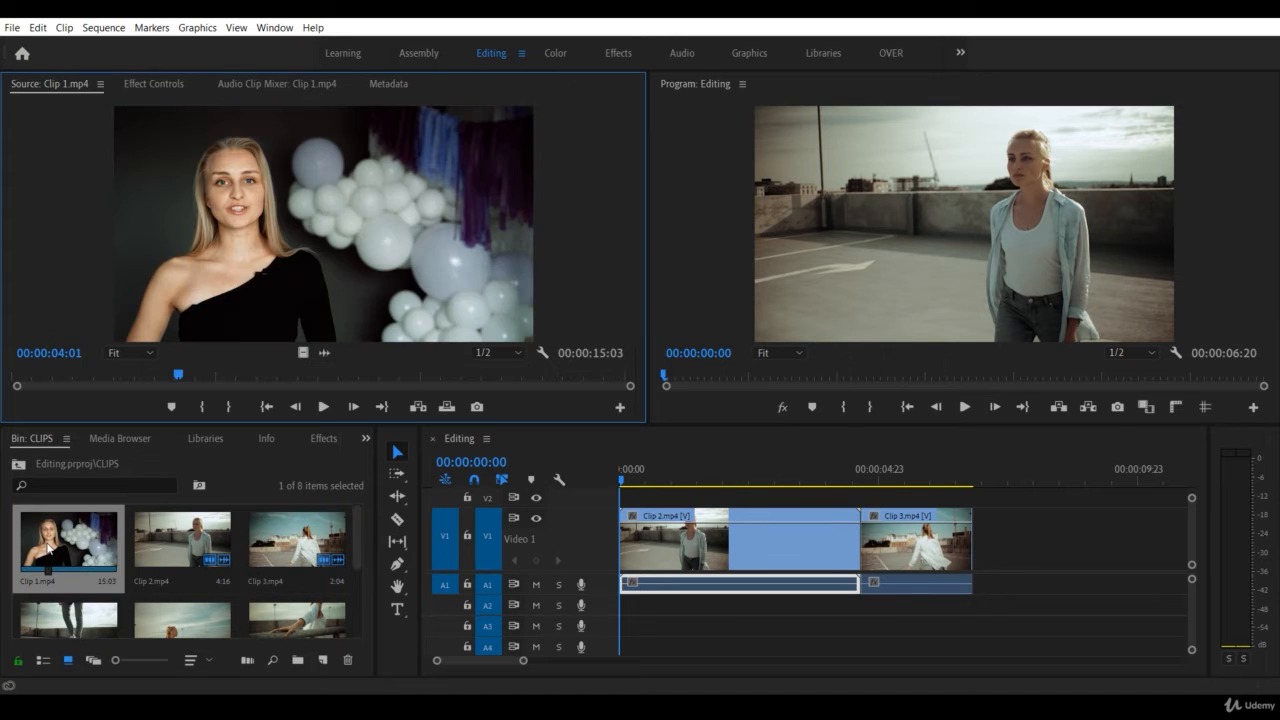
click(326, 353)
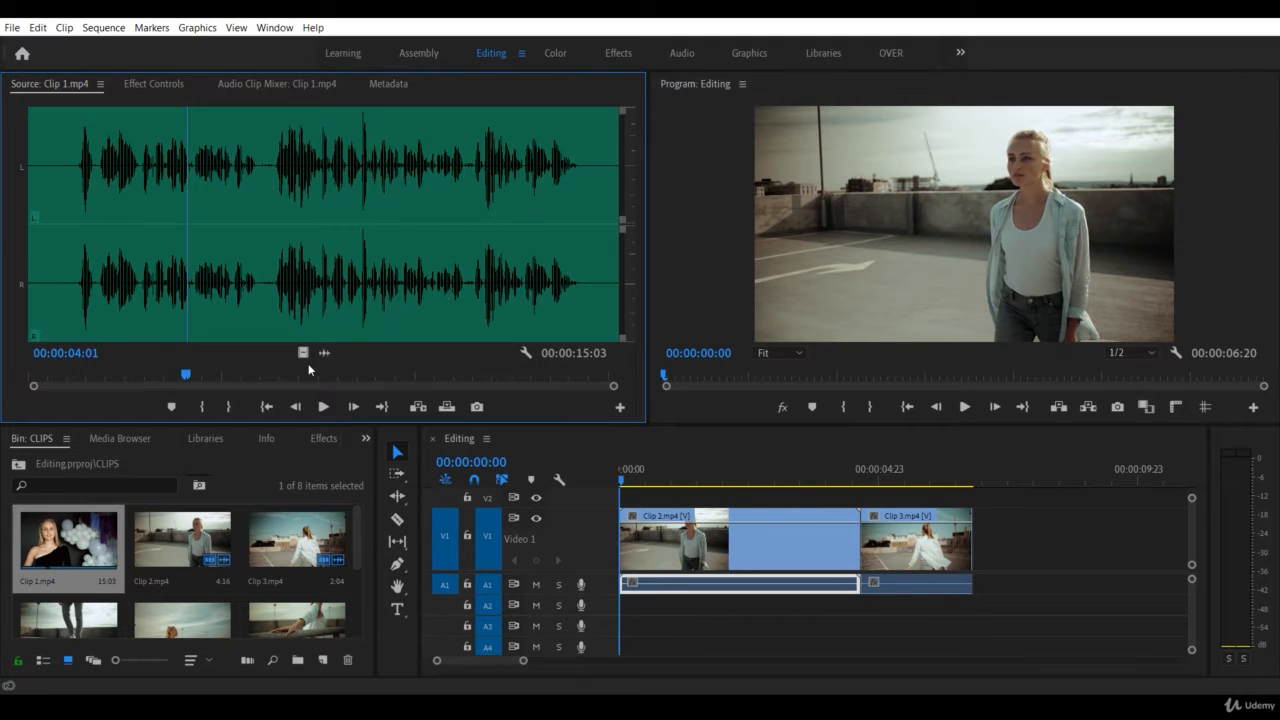
Step: Mark Clip 1.mp4 with an In point at 00:00:01:05 and an Out point at 00:00:05:23, and switch back to its video picture
click(74, 313)
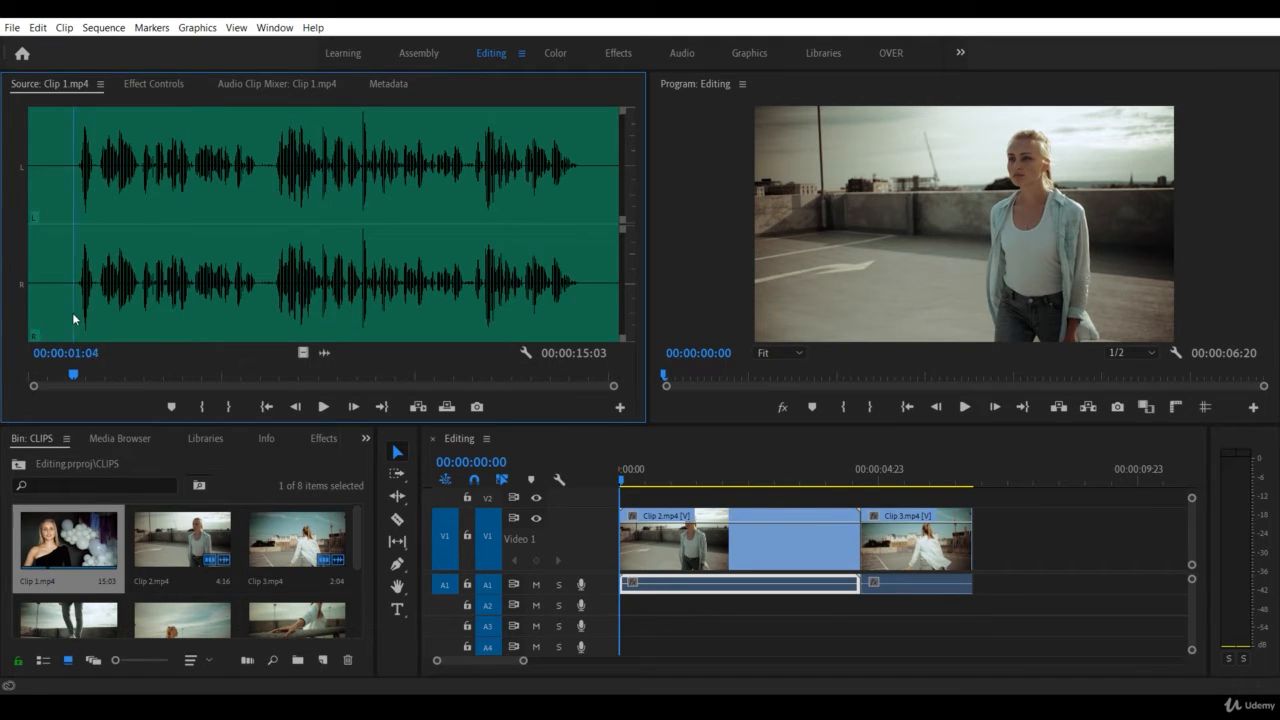
click(201, 406)
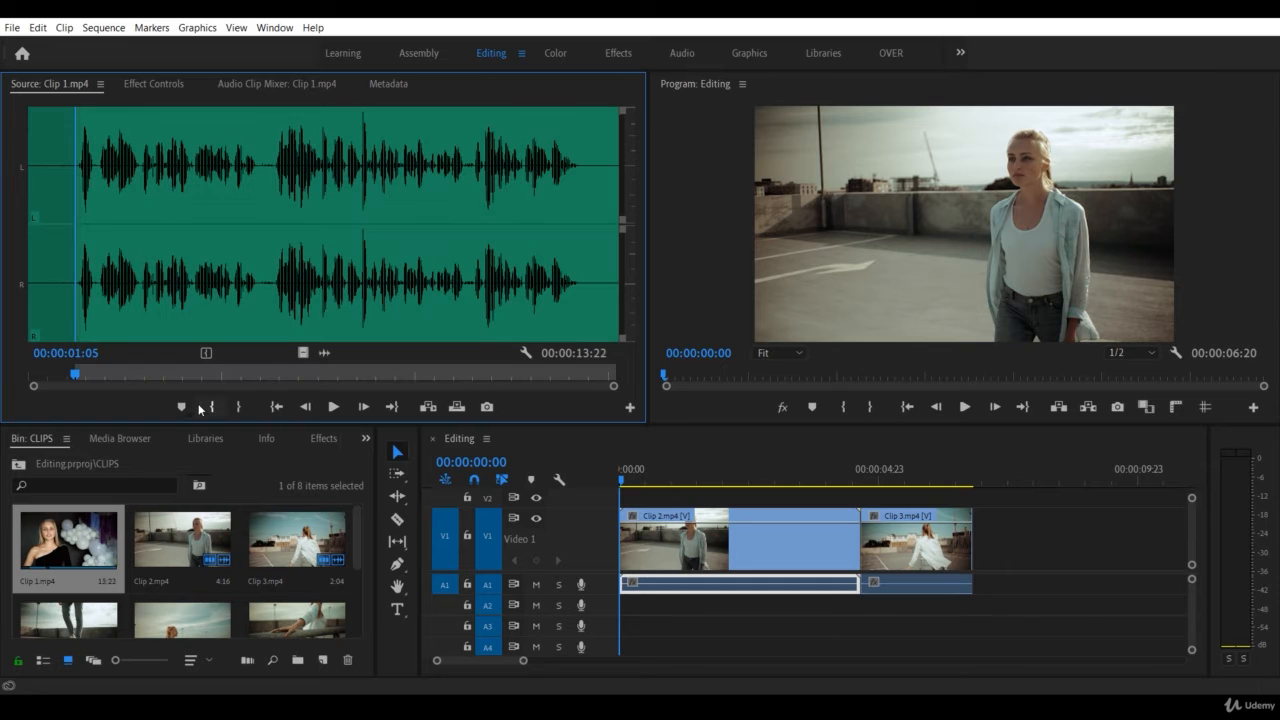
drag(240, 326, 261, 330)
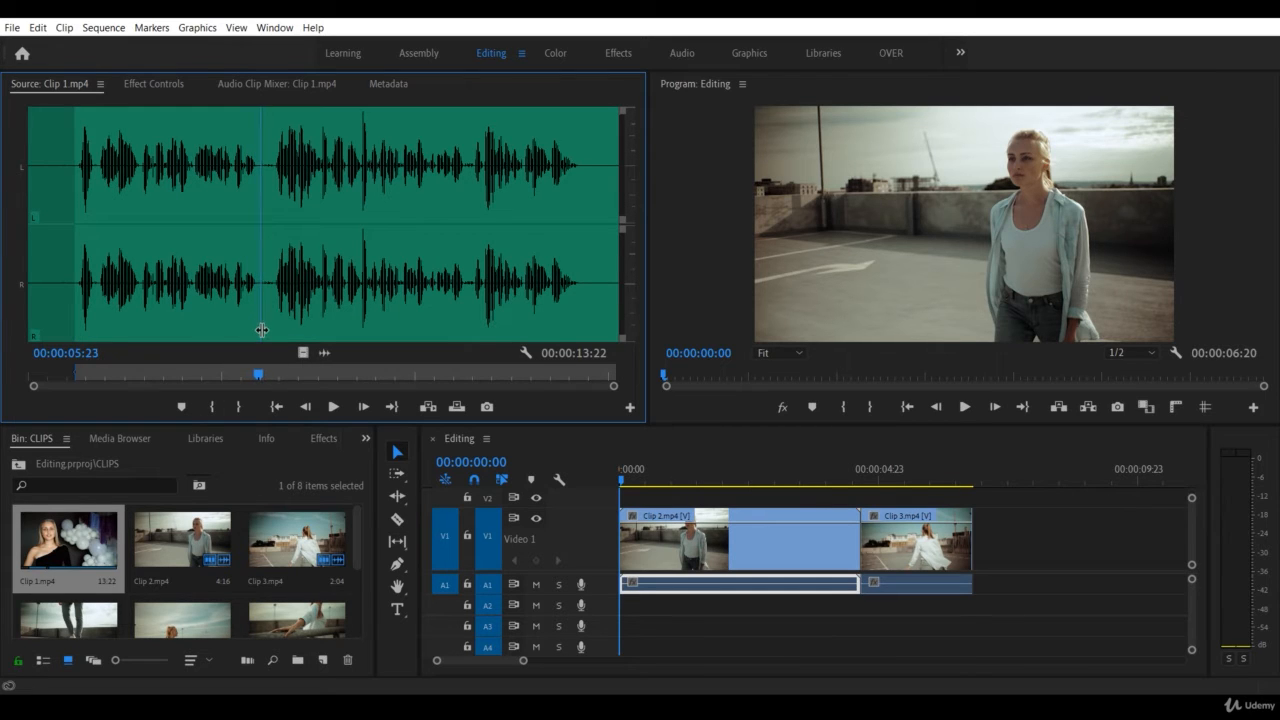
click(237, 406)
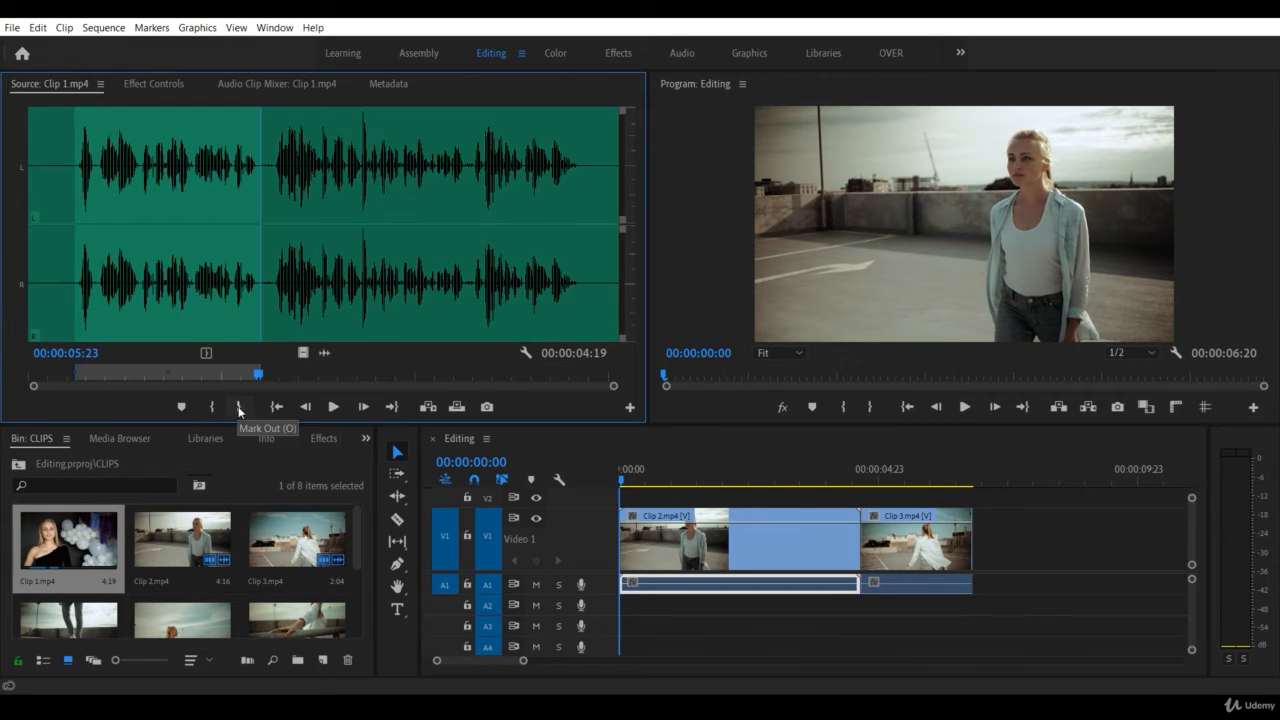
click(303, 353)
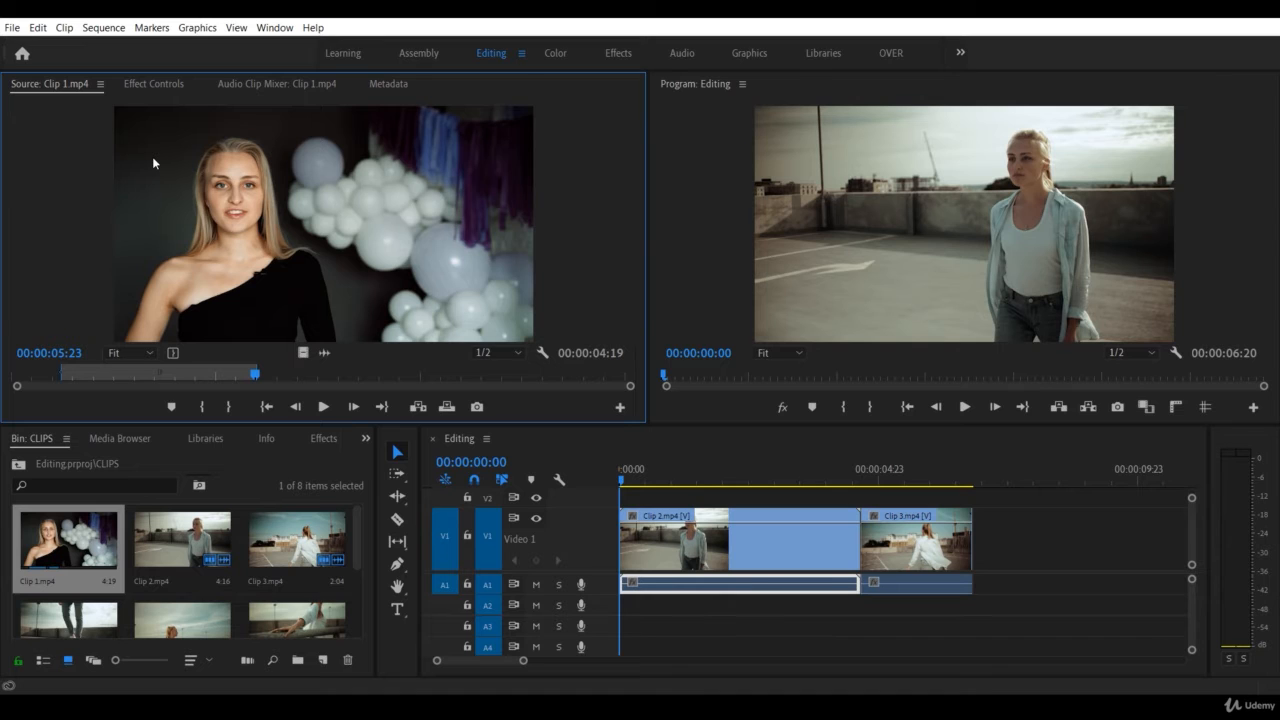
Step: Add the marked part of Clip 1.mp4 directly after Clip 3.mp4 and enlarge audio track A1 to show its waveform
drag(667, 410, 990, 553)
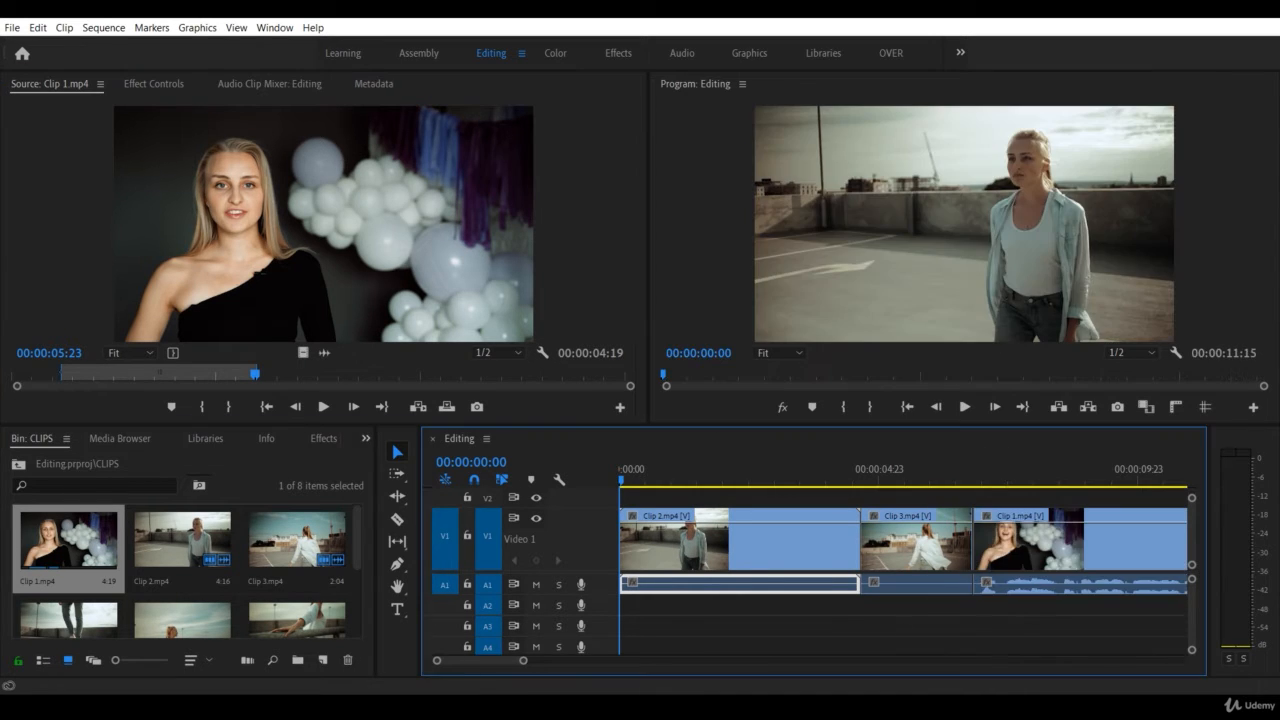
drag(521, 661, 529, 664)
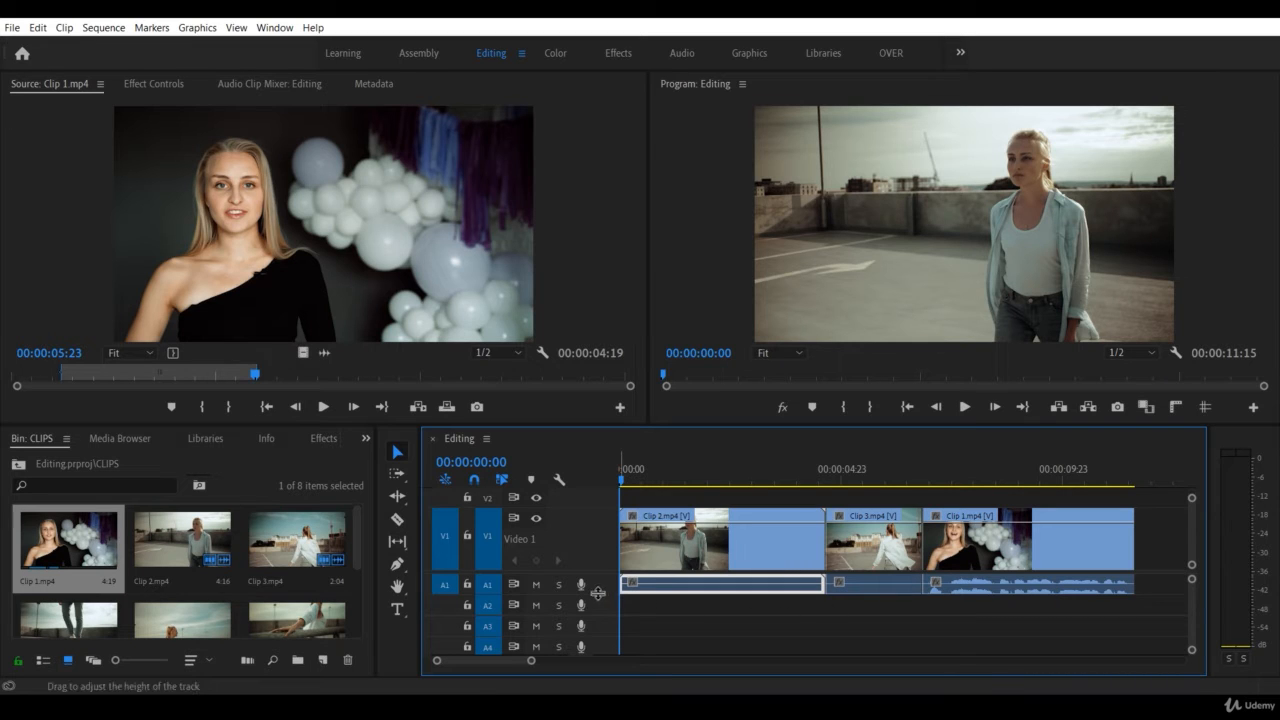
drag(598, 593, 604, 619)
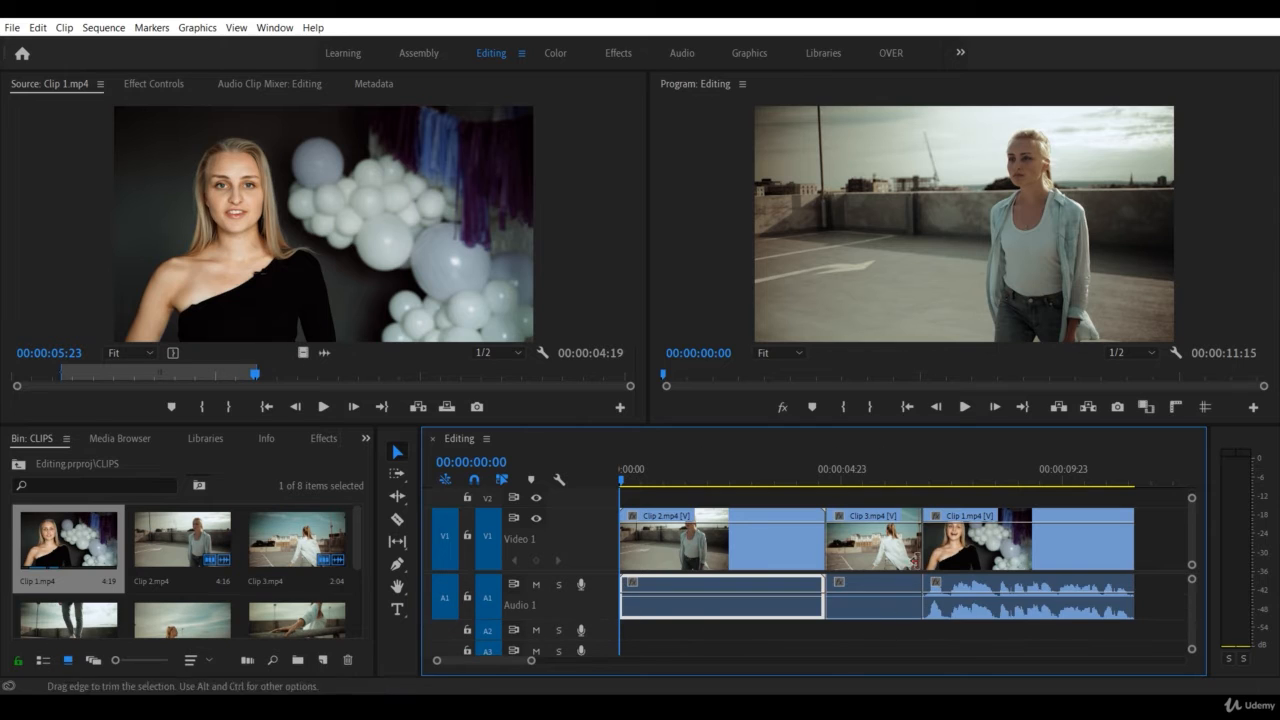
Step: Move the playhead to 00:00:06:22 and delete Clip 1.mp4 from the sequence
click(926, 470)
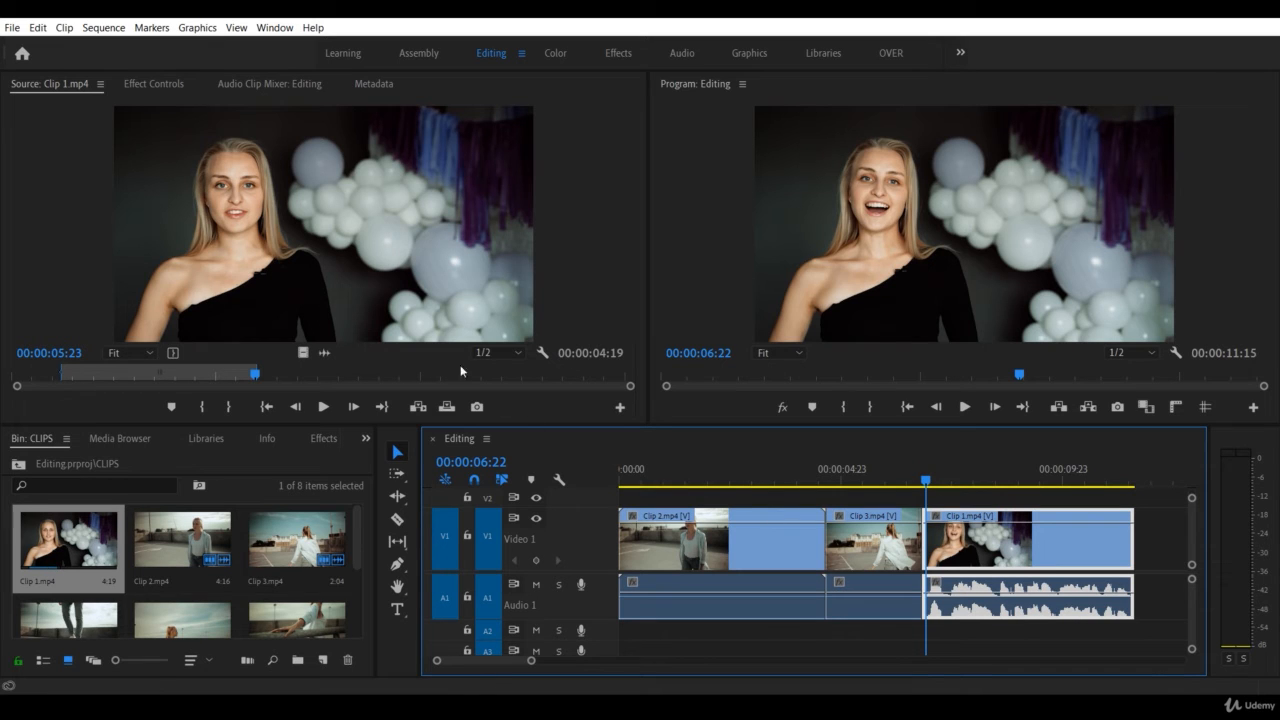
click(418, 286)
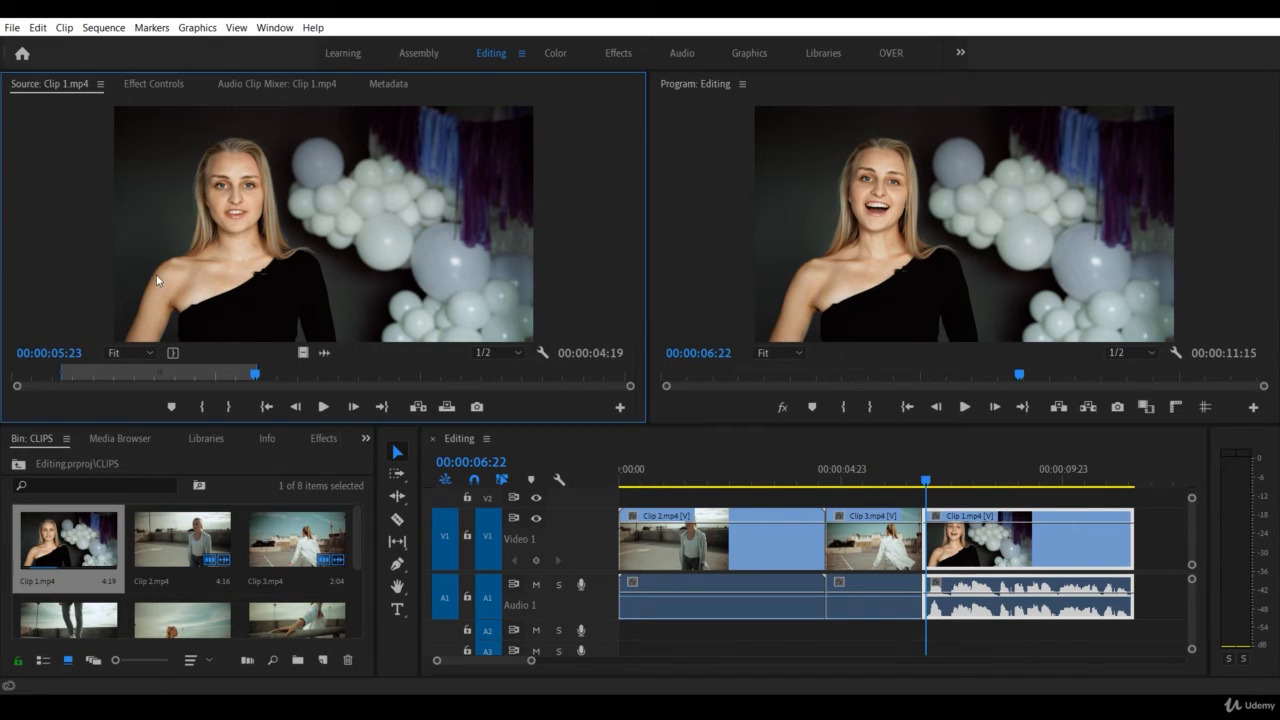
click(1009, 544)
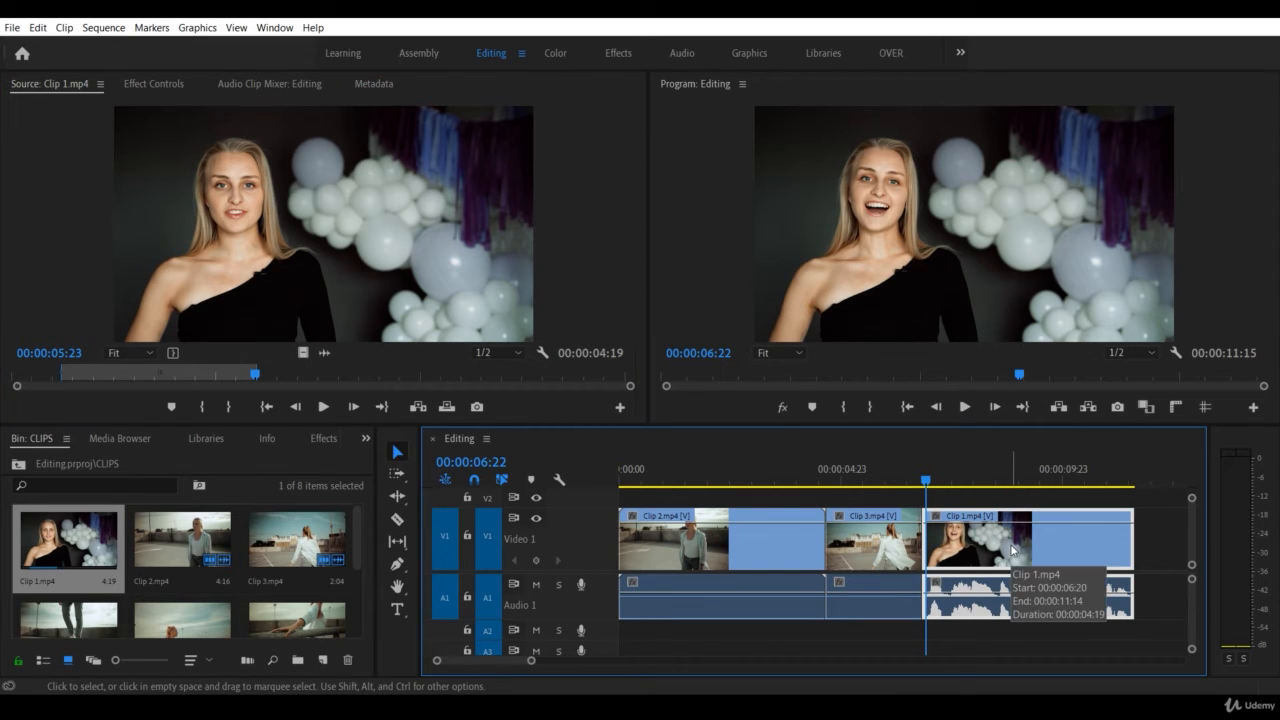
key(Delete)
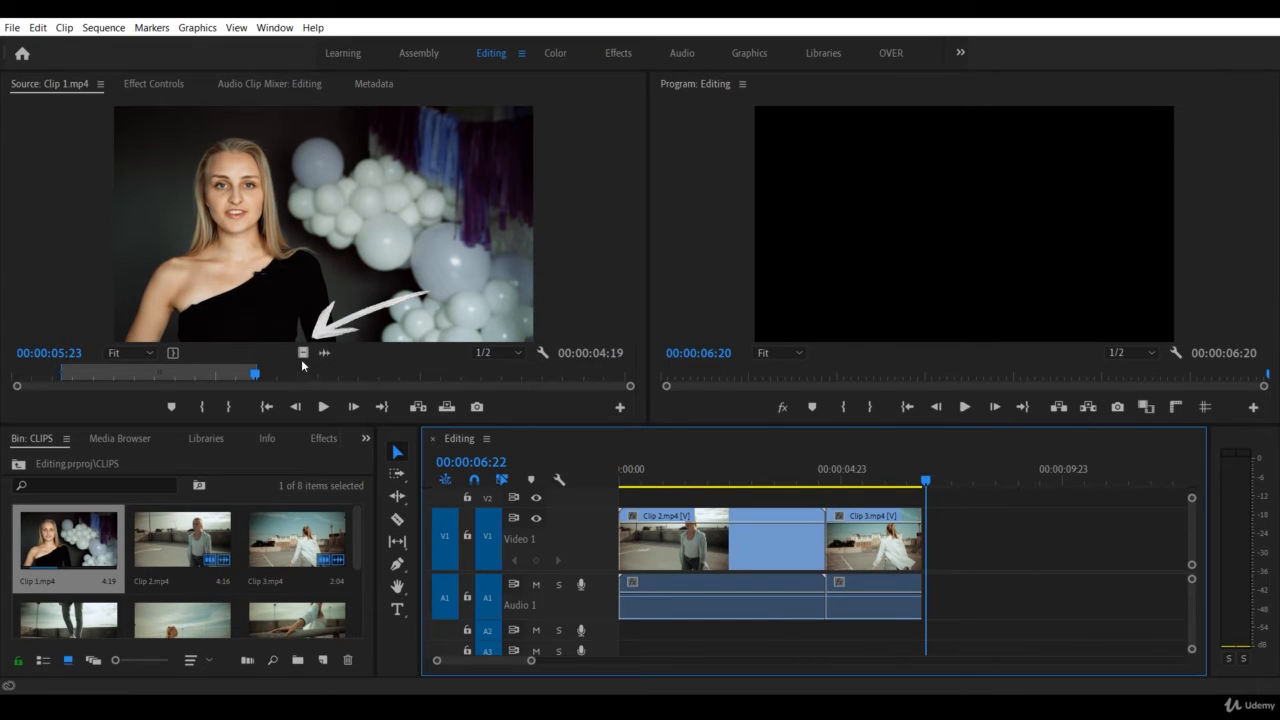
Step: Place only the video of Clip 1.mp4 on V1 after Clip 3.mp4, and only its audio further along A1
drag(303, 352, 322, 360)
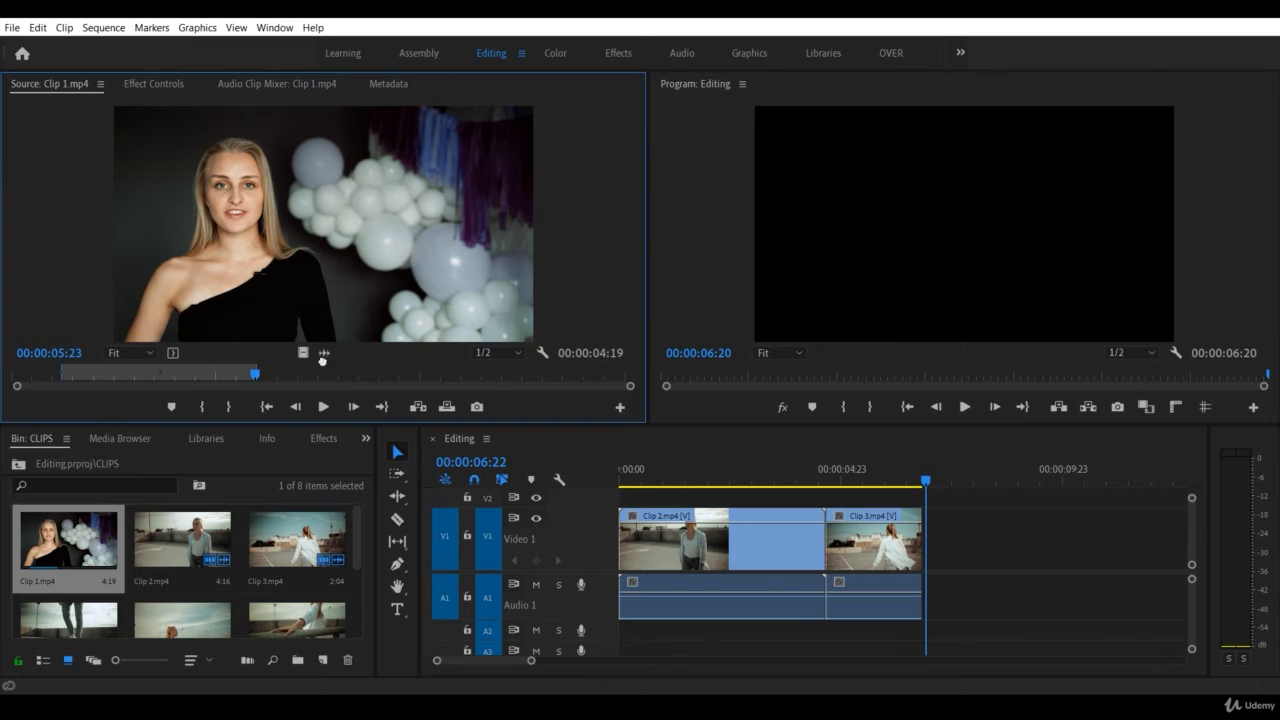
drag(548, 417, 937, 552)
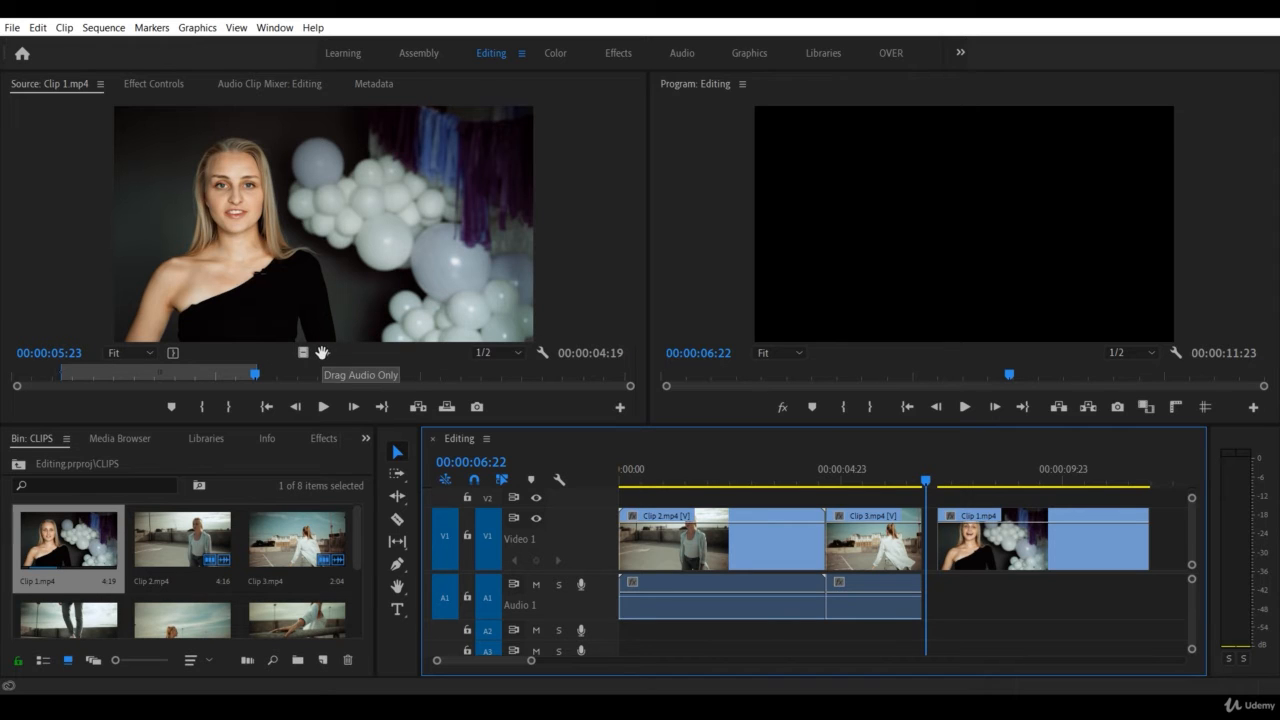
click(423, 387)
drag(566, 428, 1011, 603)
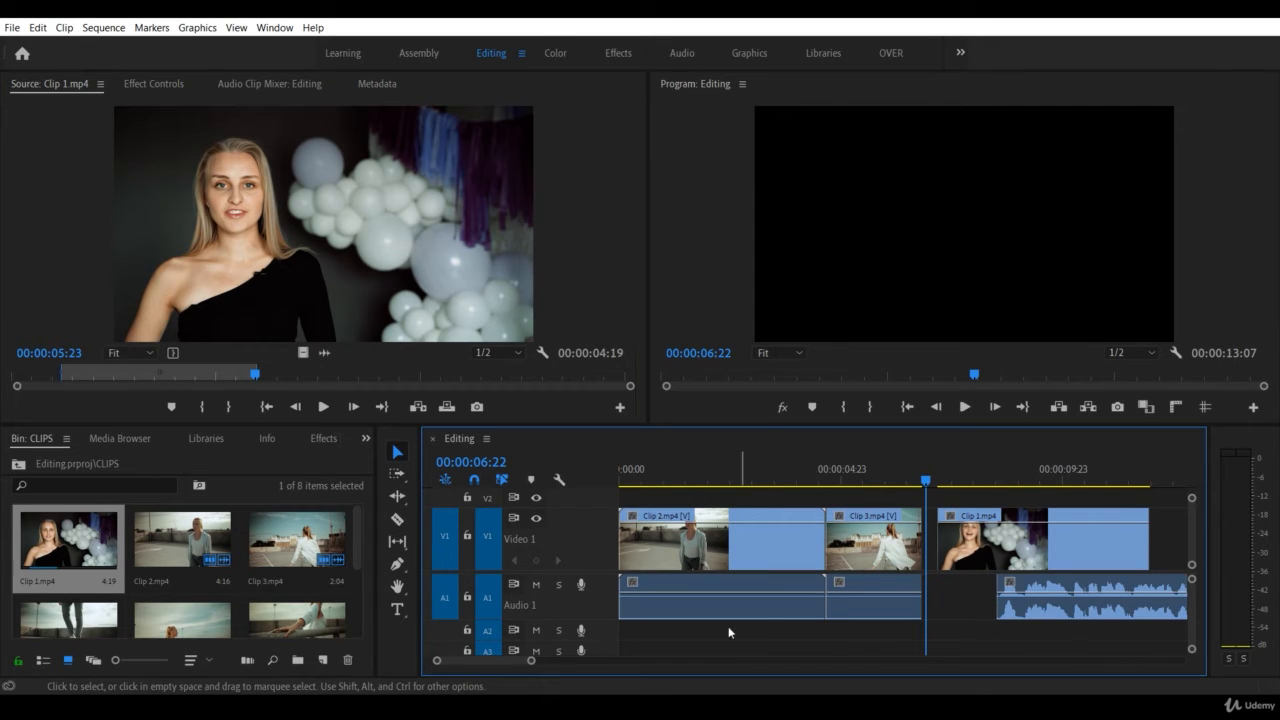
Step: Delete the separate video and audio parts of Clip 1.mp4 from the sequence
drag(531, 660, 549, 664)
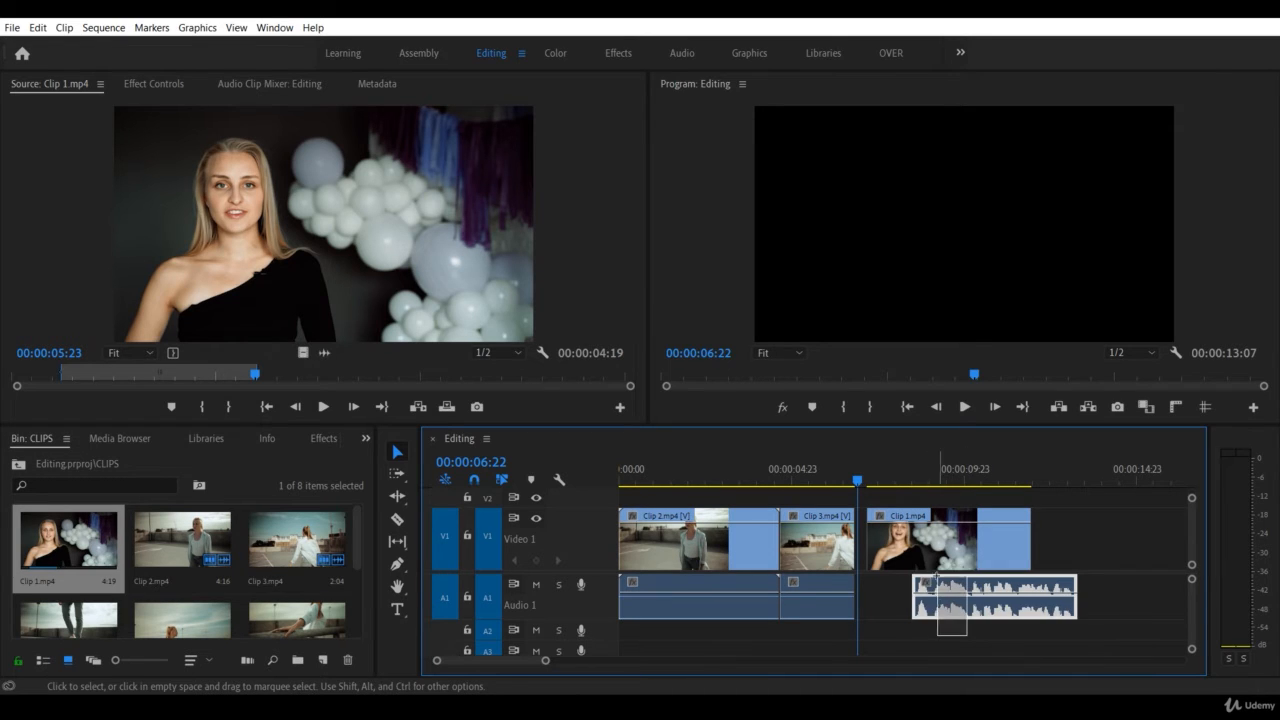
click(920, 542)
key(Delete)
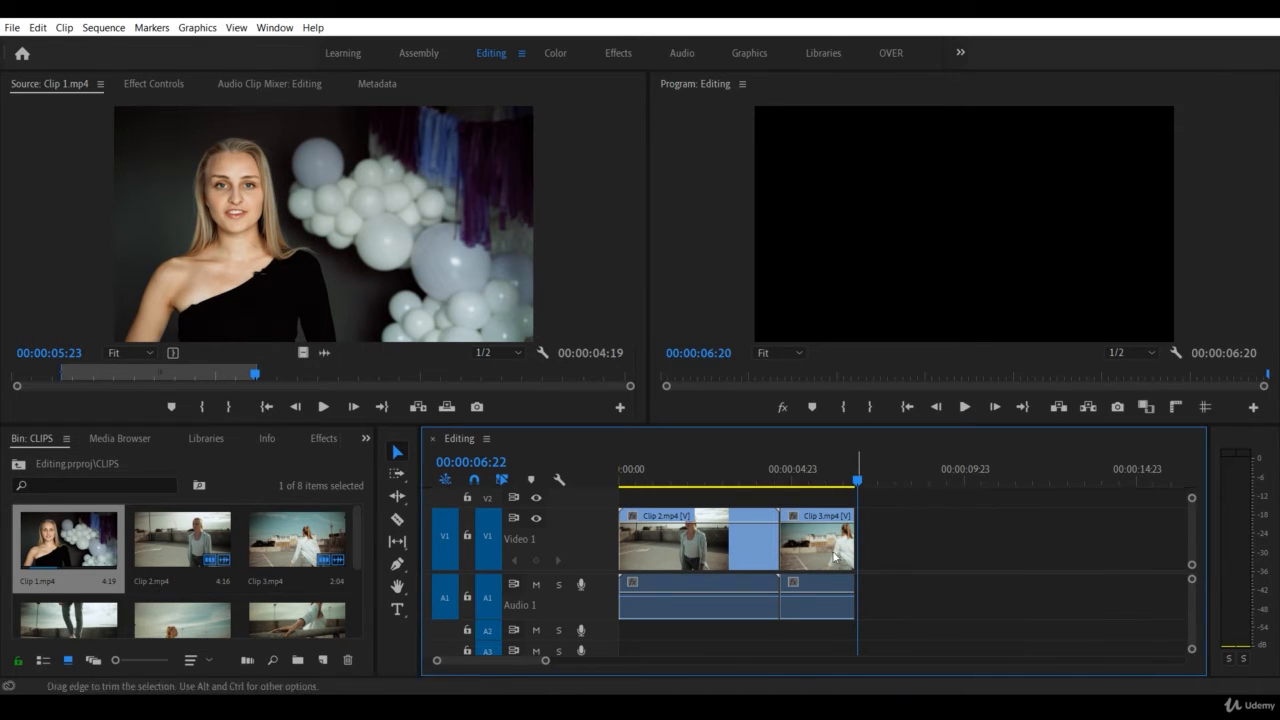
Step: Open Clip 4.mp4 in the Source monitor and mark an In point near its beginning and an Out point at 00:00:02:20
click(47, 617)
scroll(46, 610, down, 2)
scroll(45, 551, up, 2)
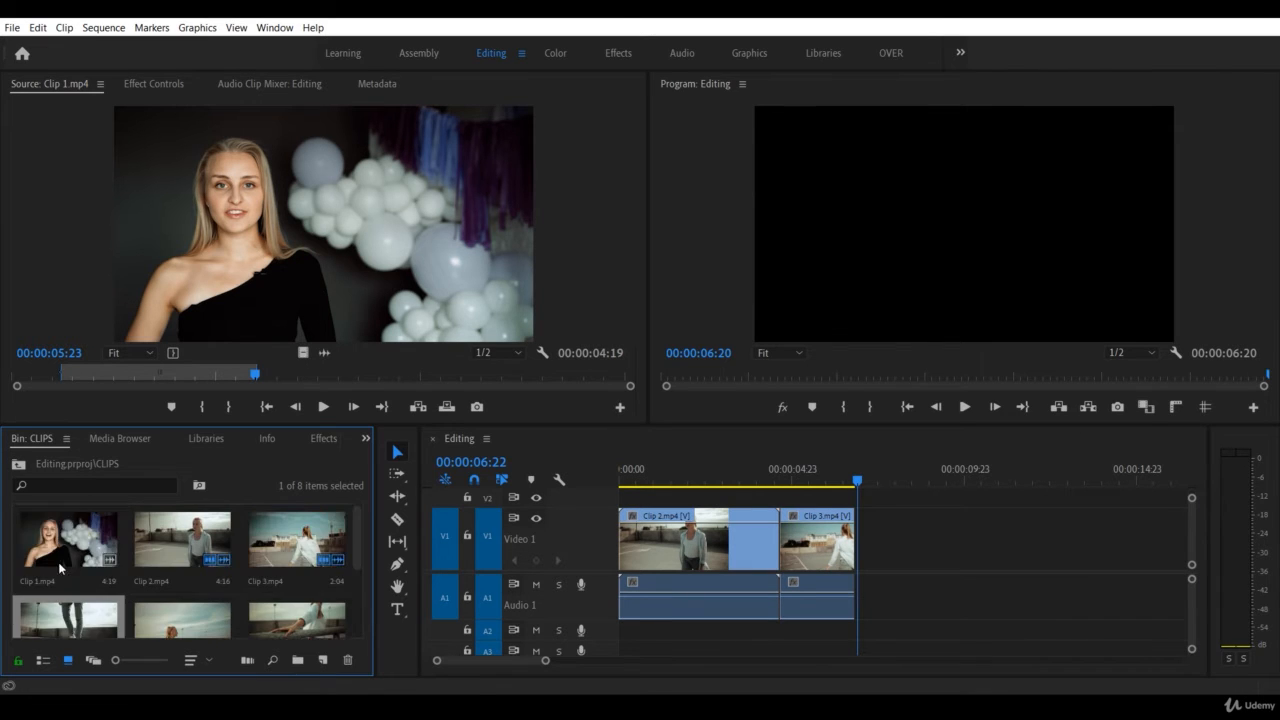
double_click(49, 614)
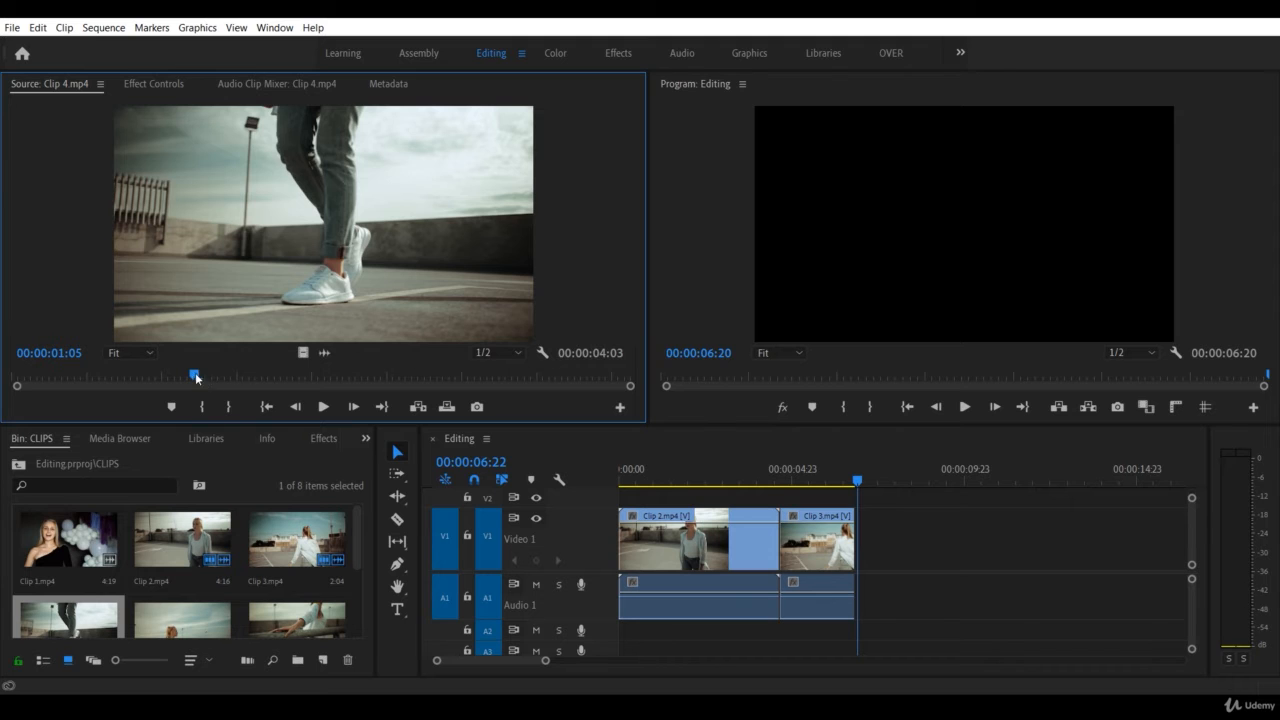
mouse_move(196, 377)
mouse_down()
mouse_move(277, 377)
mouse_move(125, 377)
mouse_move(424, 386)
mouse_up()
click(202, 406)
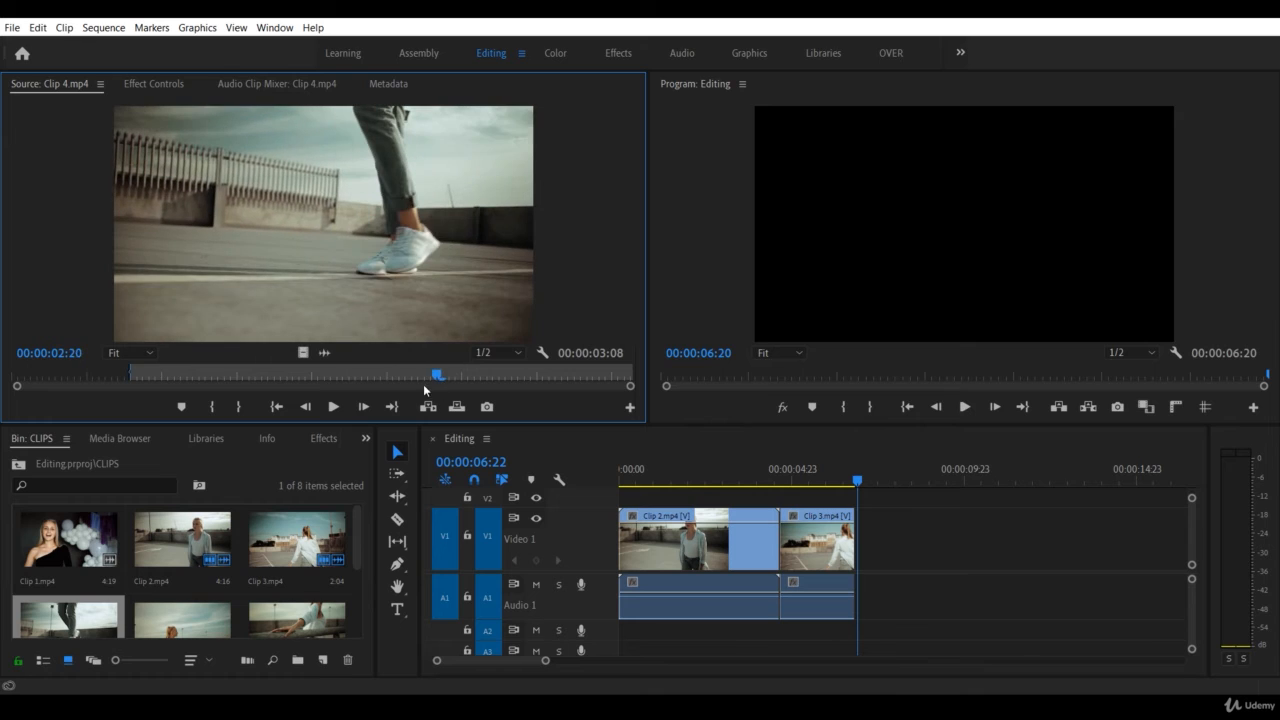
click(238, 406)
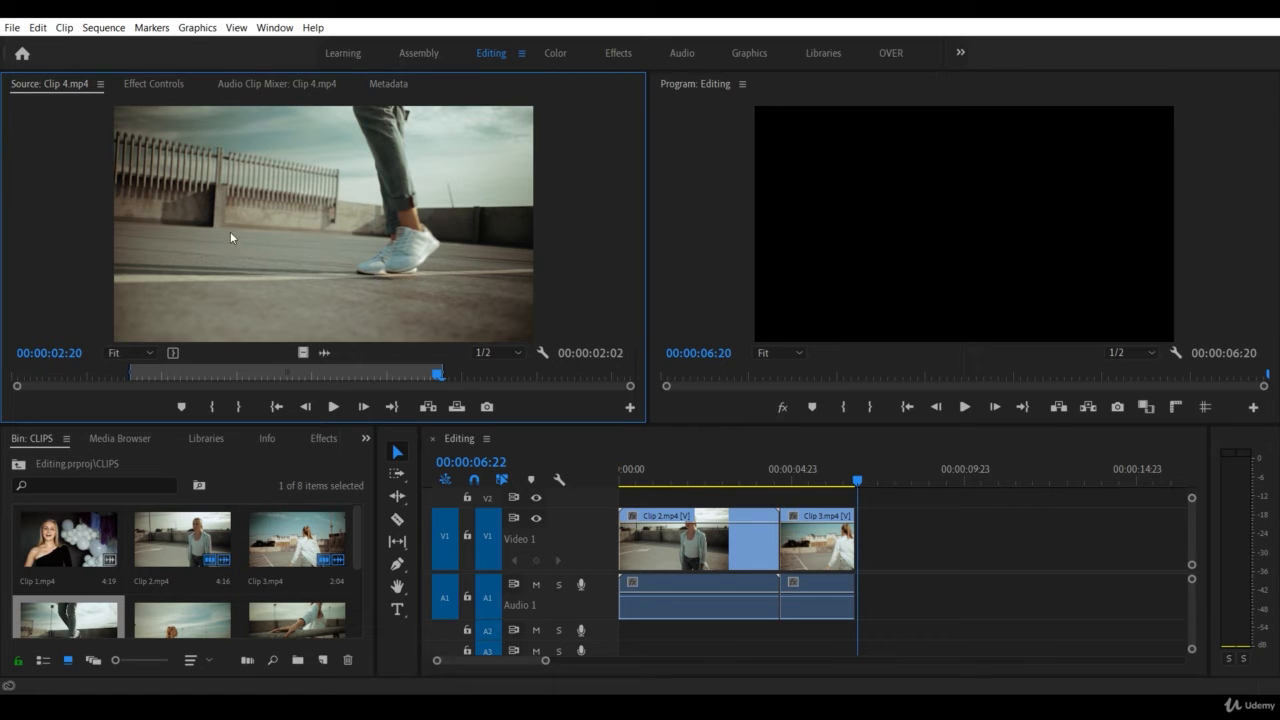
Step: Add the marked part of Clip 4.mp4 to V1, space Clip 3.mp4 and Clip 4.mp4 apart, and shift all three clips away from the sequence start
drag(705, 459, 880, 547)
drag(856, 478, 1068, 550)
drag(830, 562, 927, 562)
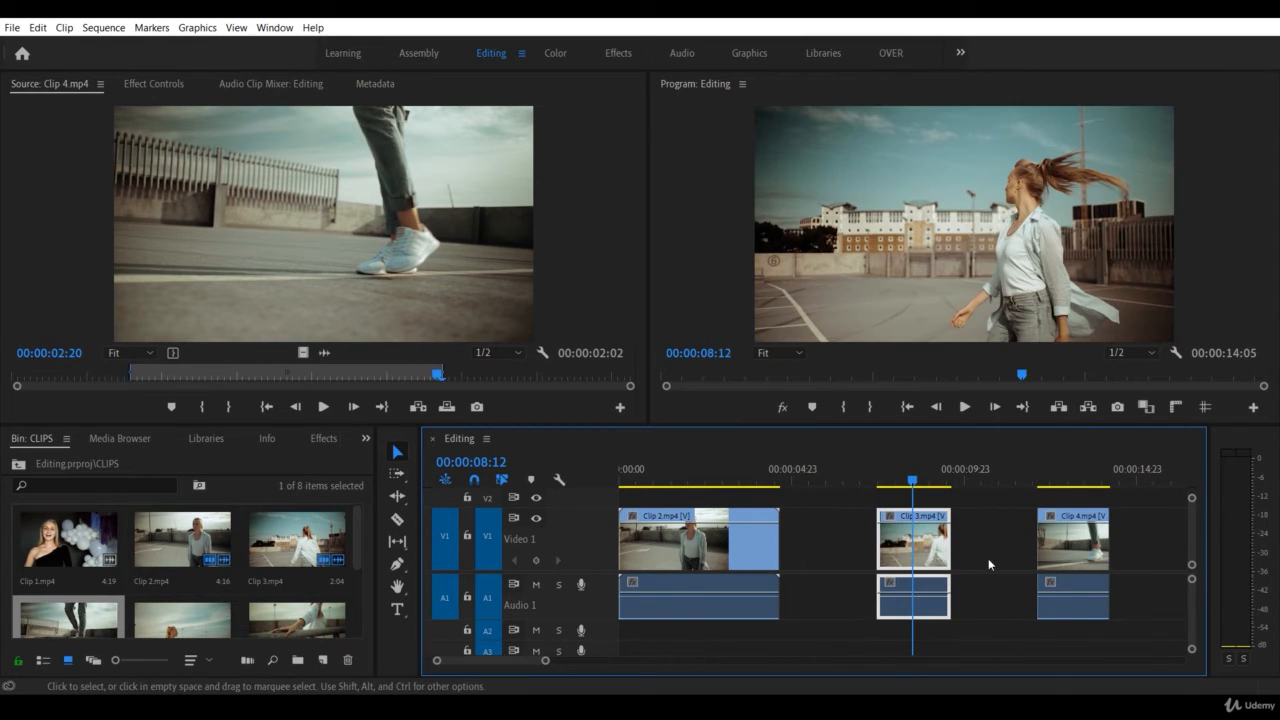
drag(1151, 528, 809, 565)
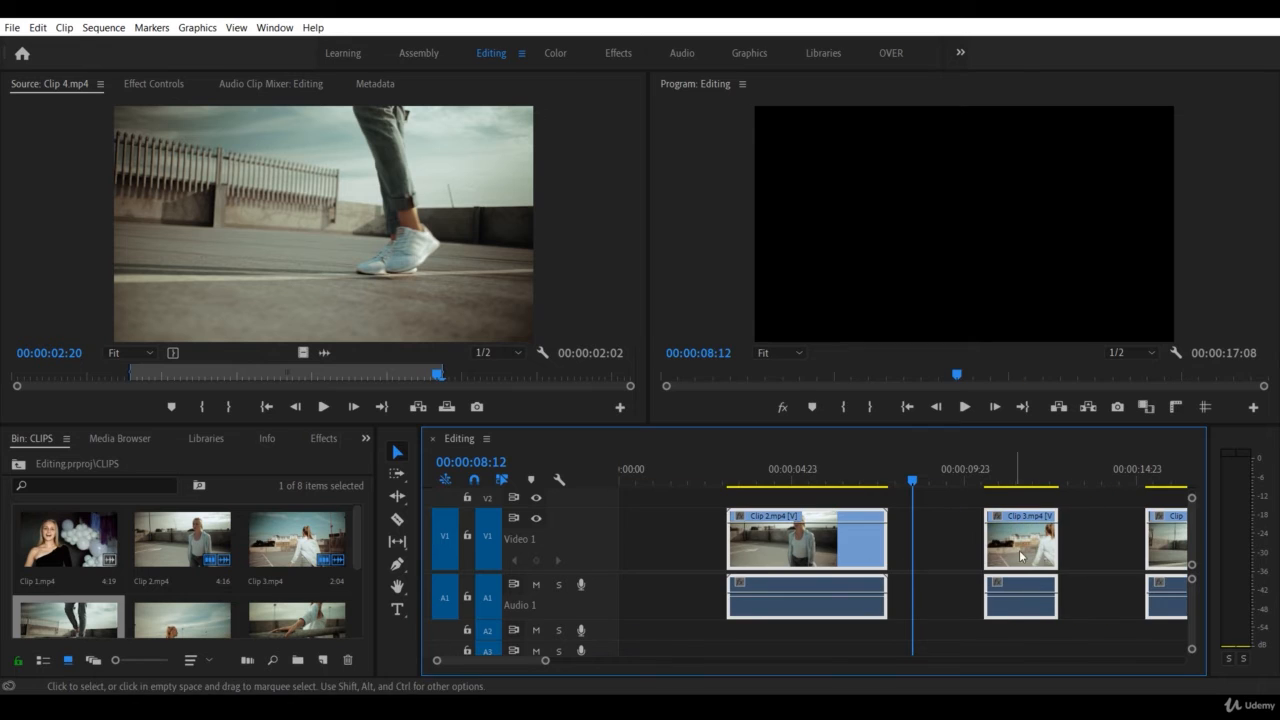
Step: Move Clip 4.mp4 to the very start of the sequence and scrub over its beginning to 00:00:00:16
drag(545, 660, 562, 660)
drag(844, 481, 1042, 481)
click(1147, 545)
click(1042, 549)
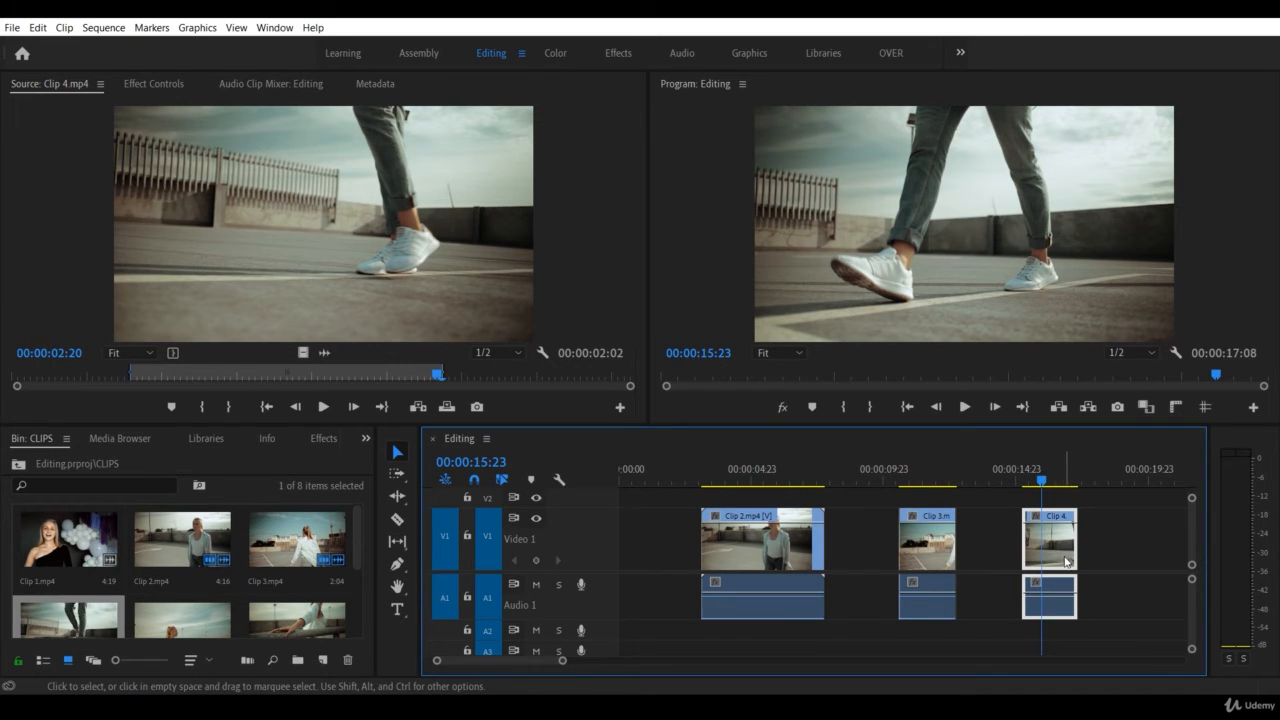
drag(1065, 557, 647, 548)
key(Home)
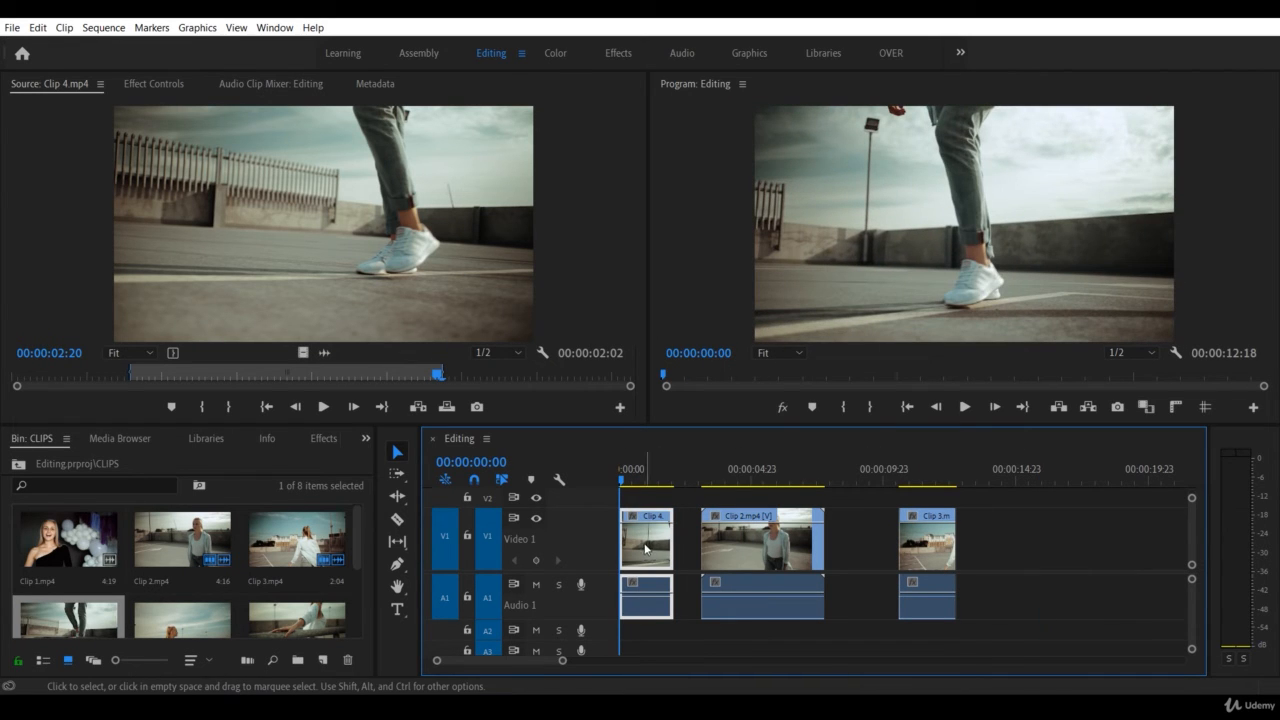
click(624, 481)
mouse_move(624, 481)
mouse_down()
mouse_move(664, 488)
mouse_move(637, 489)
mouse_up()
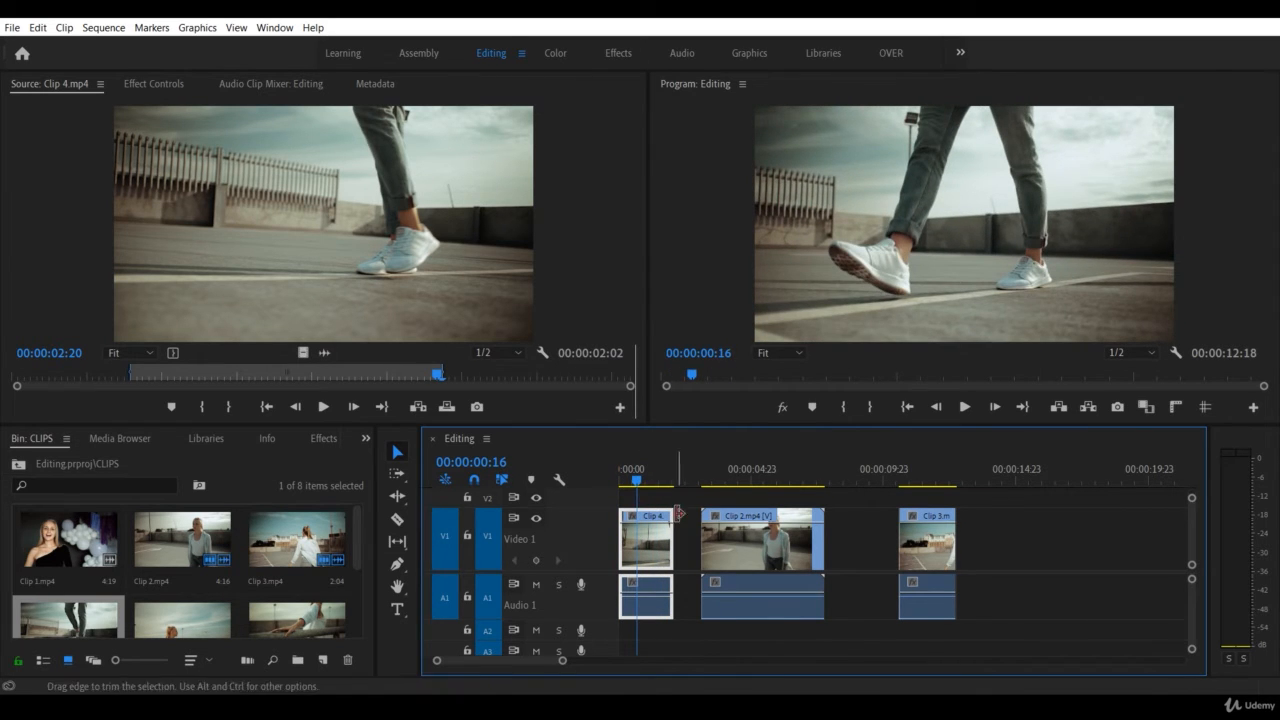
Step: Move Clip 2.mp4 onto V2 above Clip 4.mp4 at the sequence start, and reduce the height of track V1
click(729, 544)
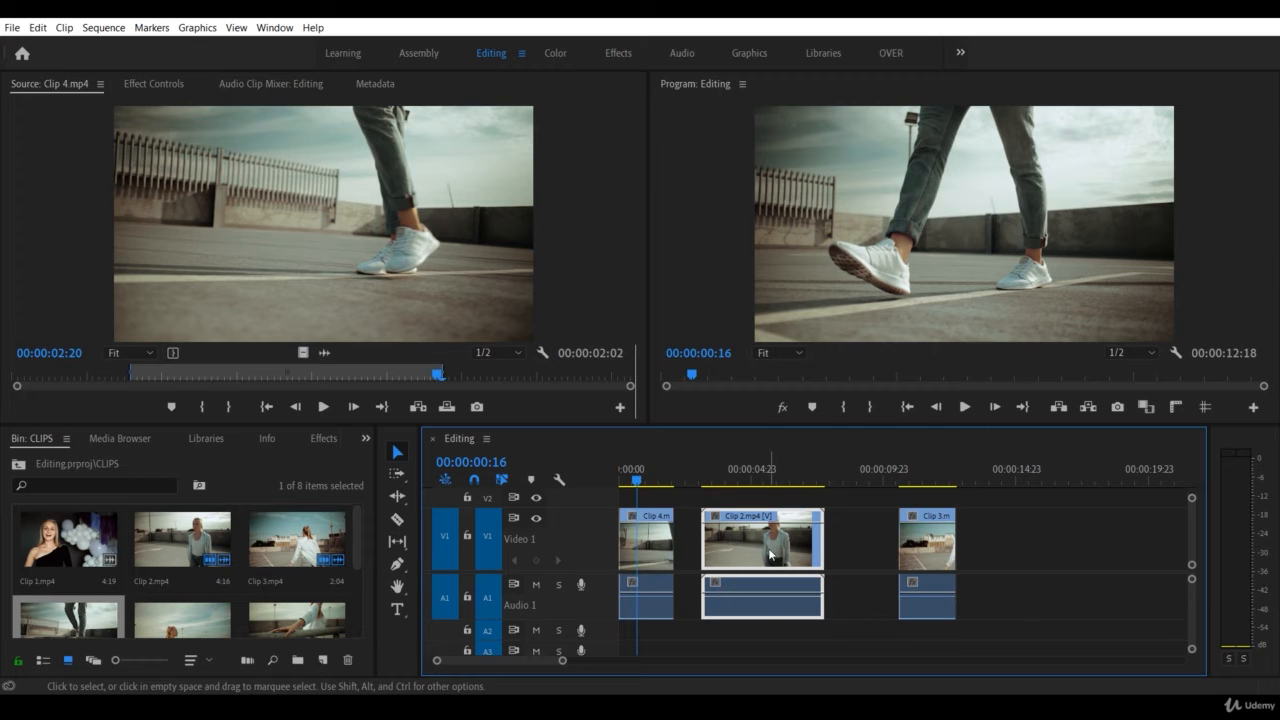
drag(756, 546, 688, 501)
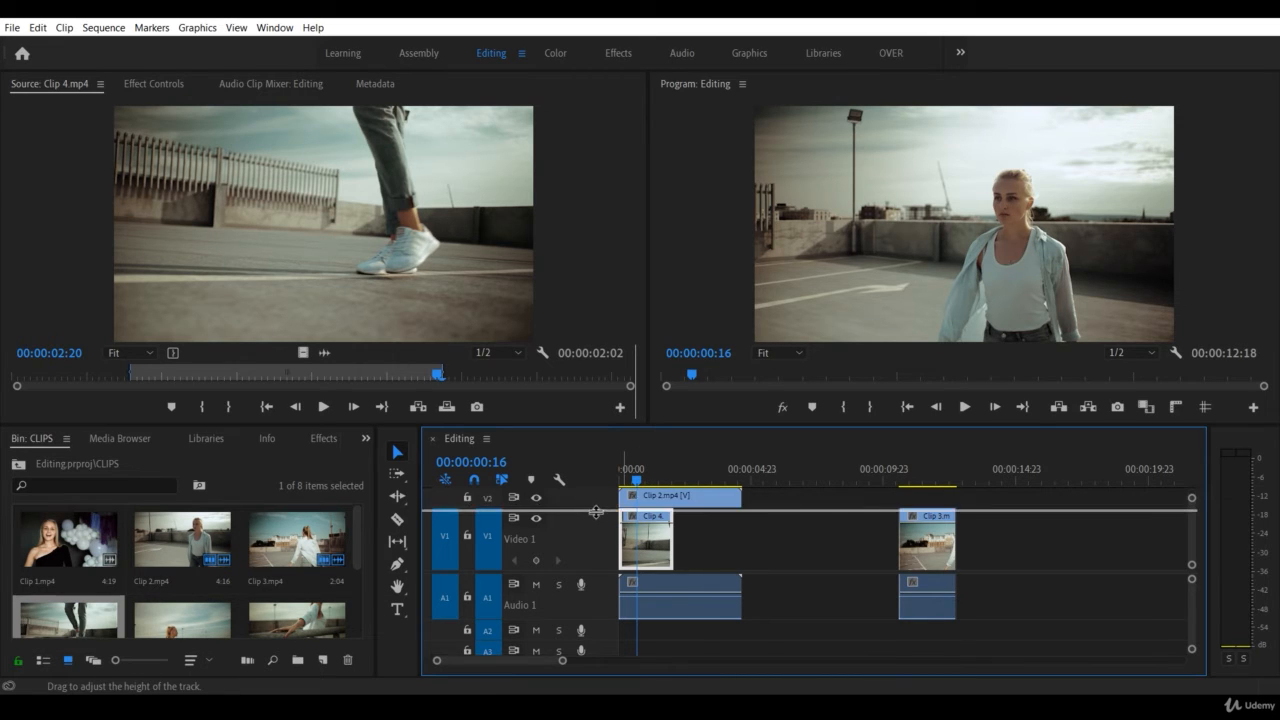
drag(596, 512, 595, 530)
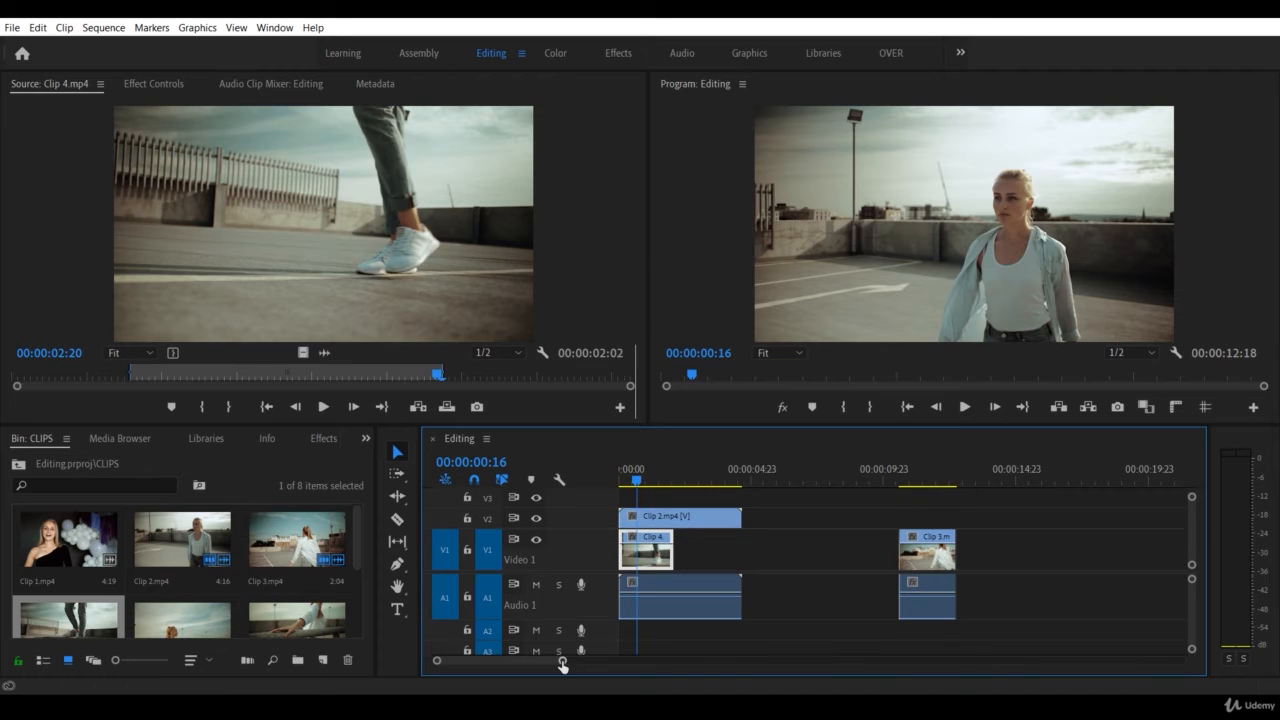
Step: Move Clip 3.mp4 directly after Clip 4.mp4 on V1 beneath Clip 2.mp4, and enlarge V2 to show its thumbnails
drag(562, 665, 541, 668)
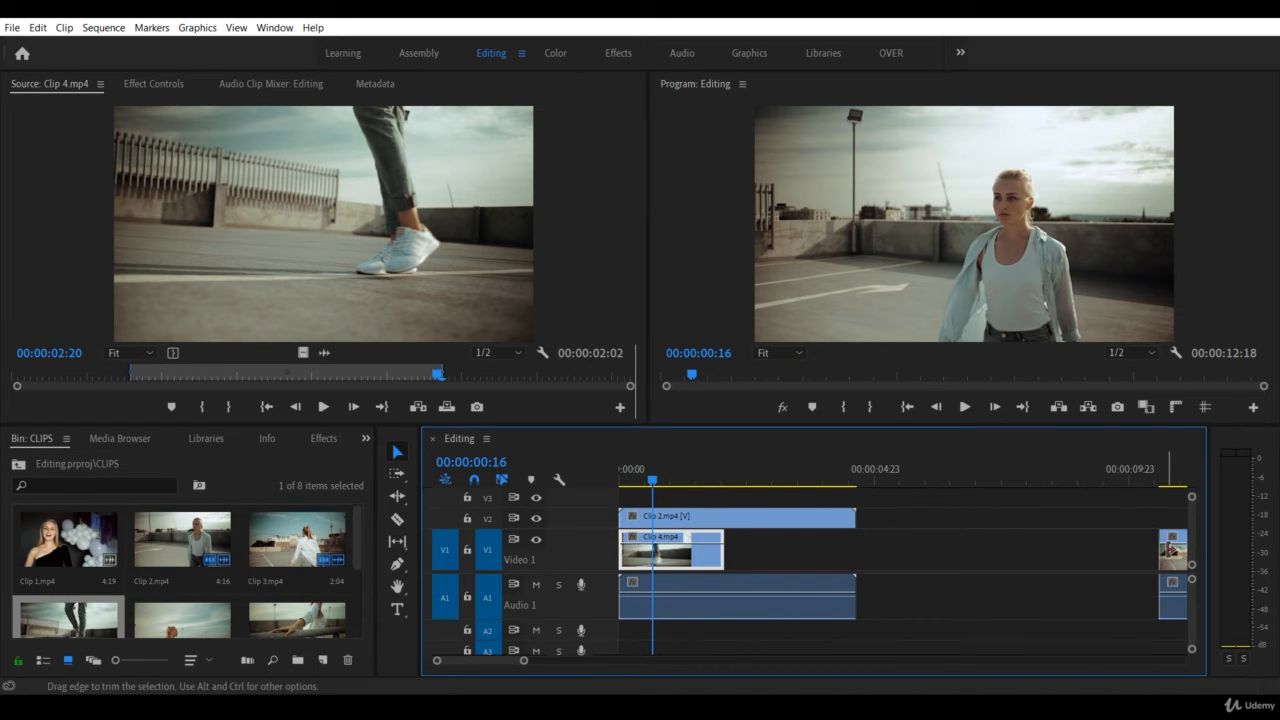
drag(1171, 547, 964, 550)
drag(971, 470, 1014, 478)
drag(1002, 566, 773, 544)
drag(718, 480, 757, 481)
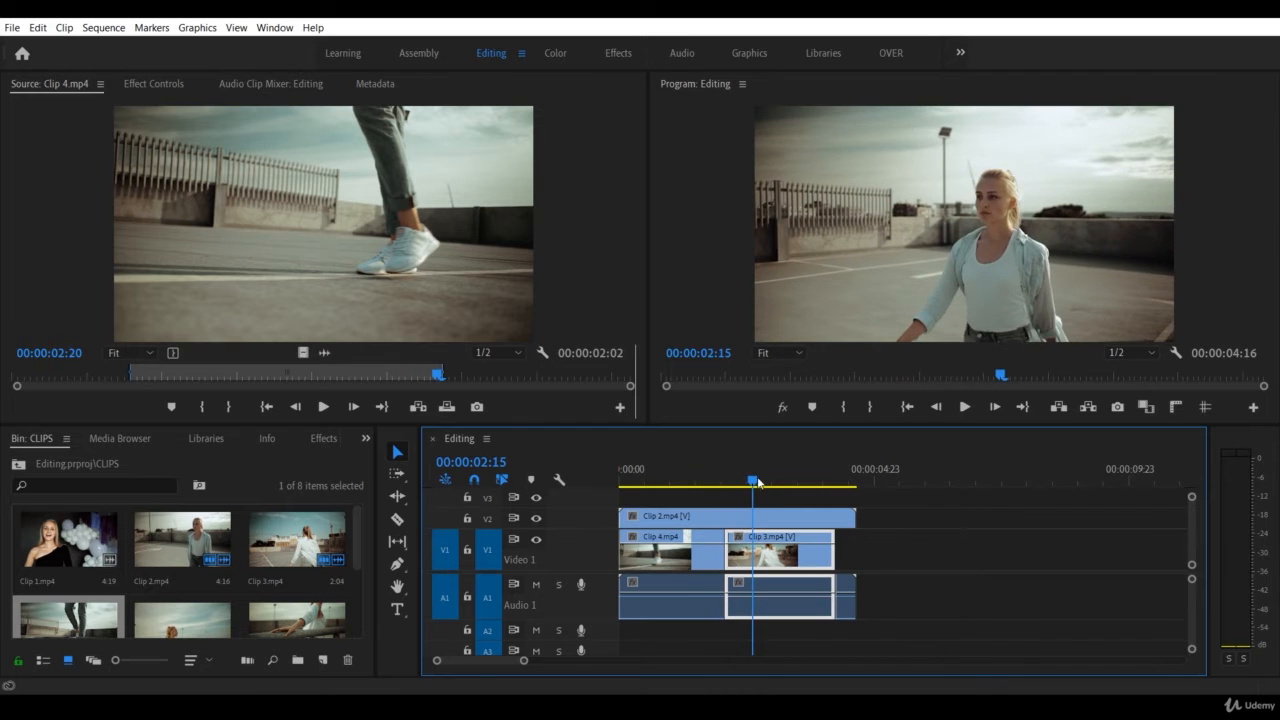
drag(589, 510, 609, 495)
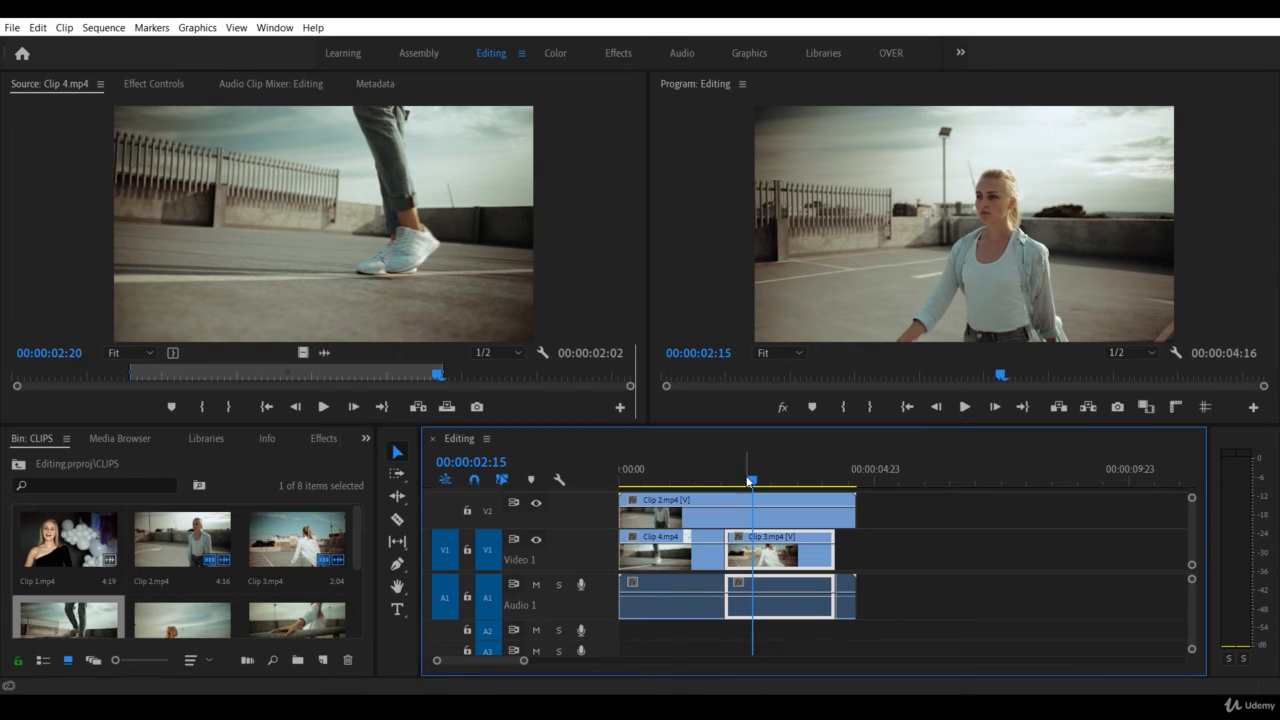
Step: Move the playhead to 00:00:02:02 where Clip 3.mp4 begins, select Clip 2.mp4 on V2, and switch the selection to both V1 clips
drag(752, 480, 726, 504)
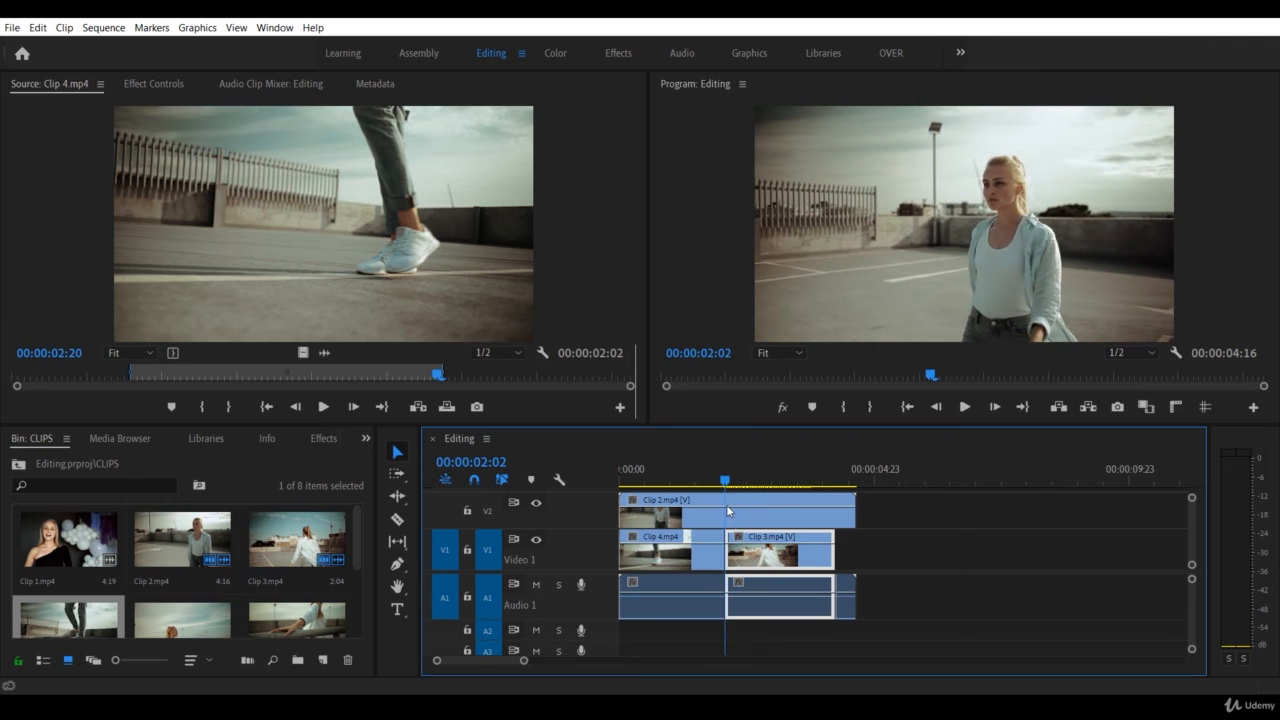
click(729, 518)
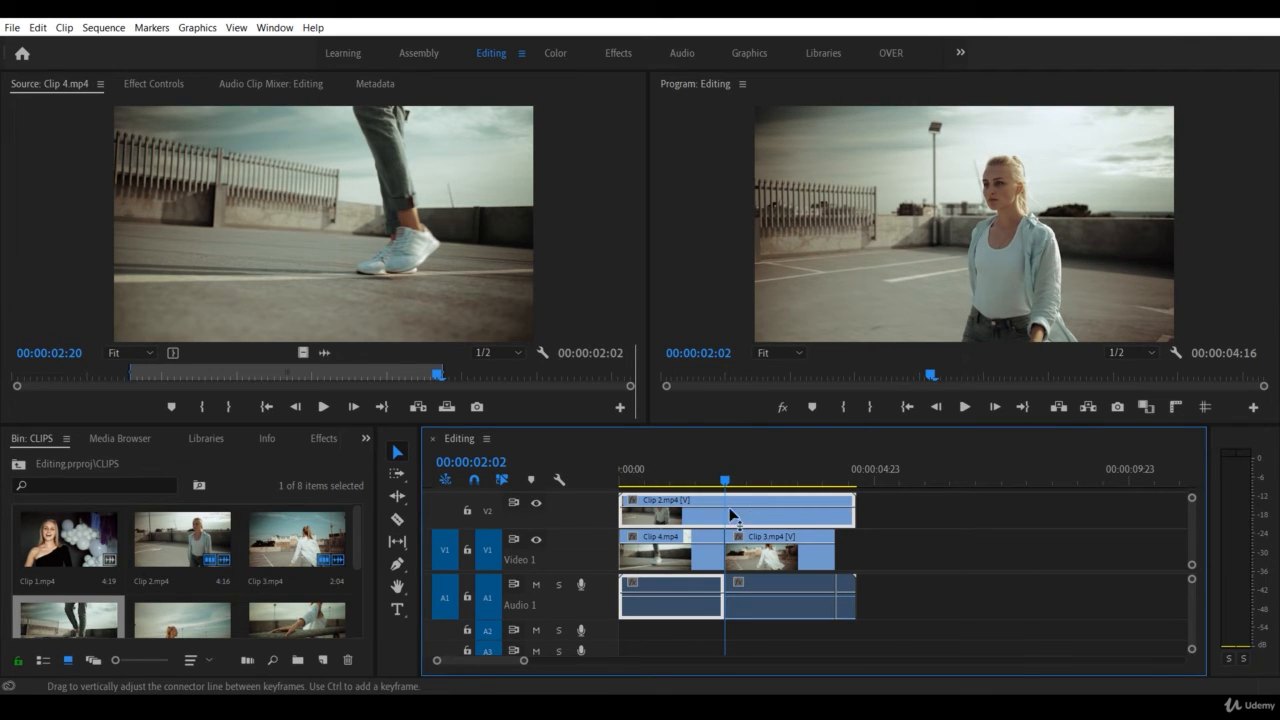
drag(914, 559, 686, 557)
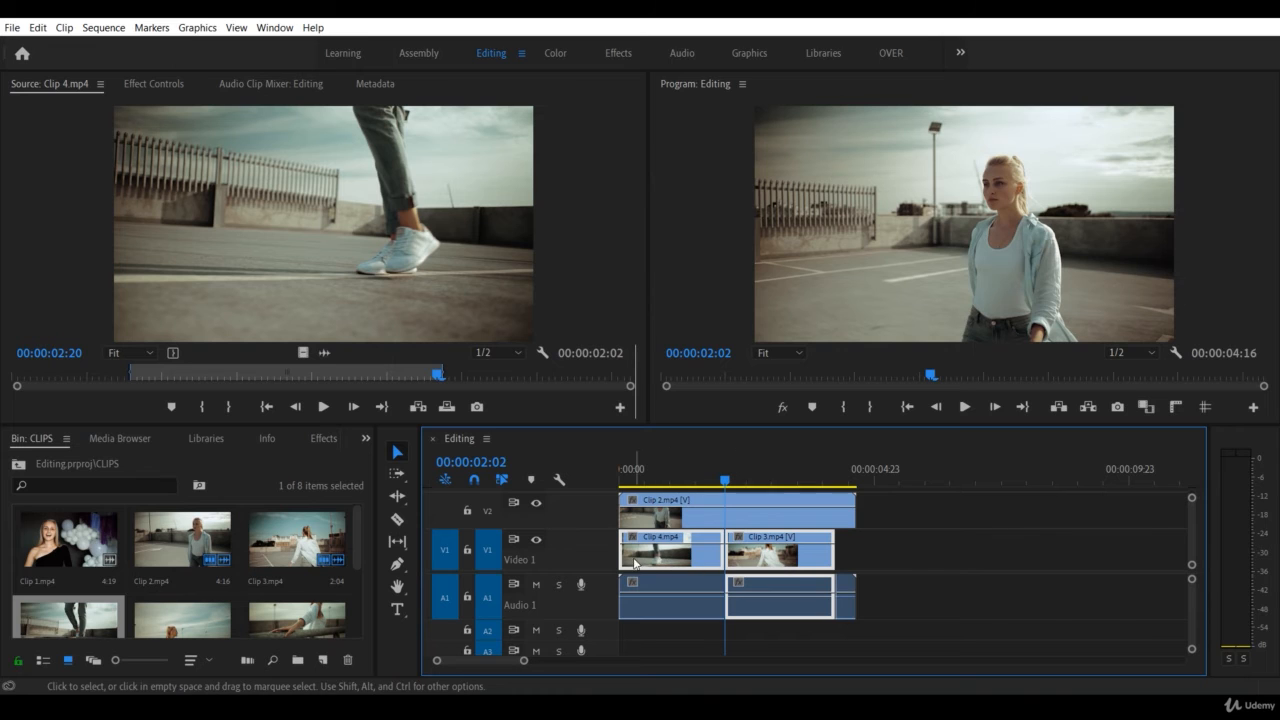
Step: Move Clip 4.mp4 and Clip 3.mp4 on V1 past the end of Clip 2.mp4 and set the playhead to 00:00:05:01
drag(635, 563, 876, 575)
drag(880, 480, 876, 506)
click(925, 527)
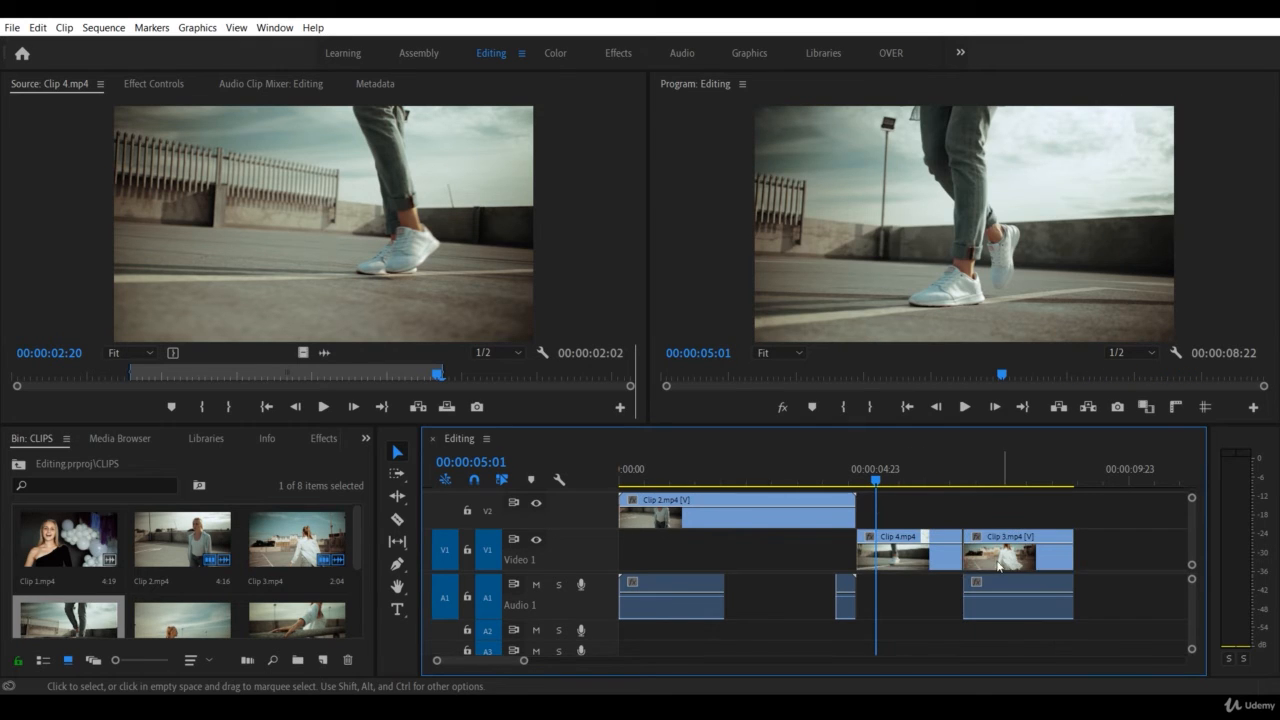
Step: Overlap Clip 4.mp4 with Clip 3.mp4 from the playhead, move Clip 3.mp4 back off, and extend Clip 4.mp4's cut end to meet it
drag(996, 568, 912, 575)
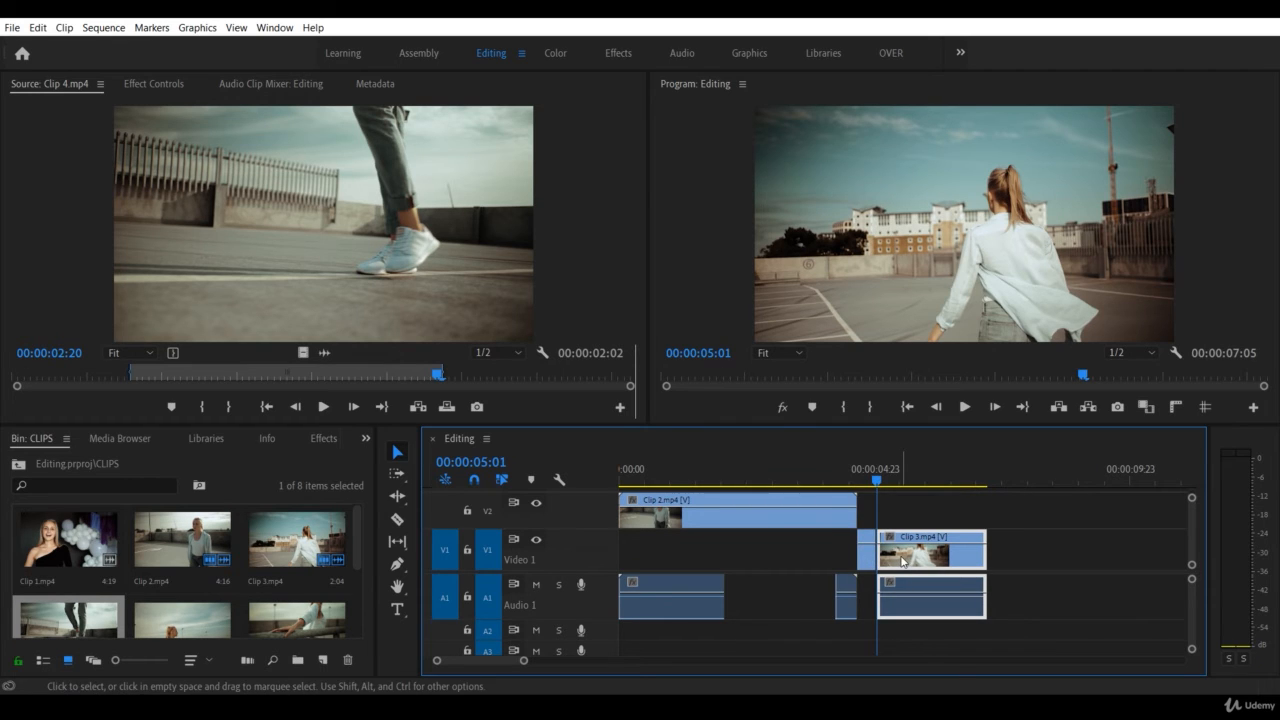
drag(916, 563, 1014, 575)
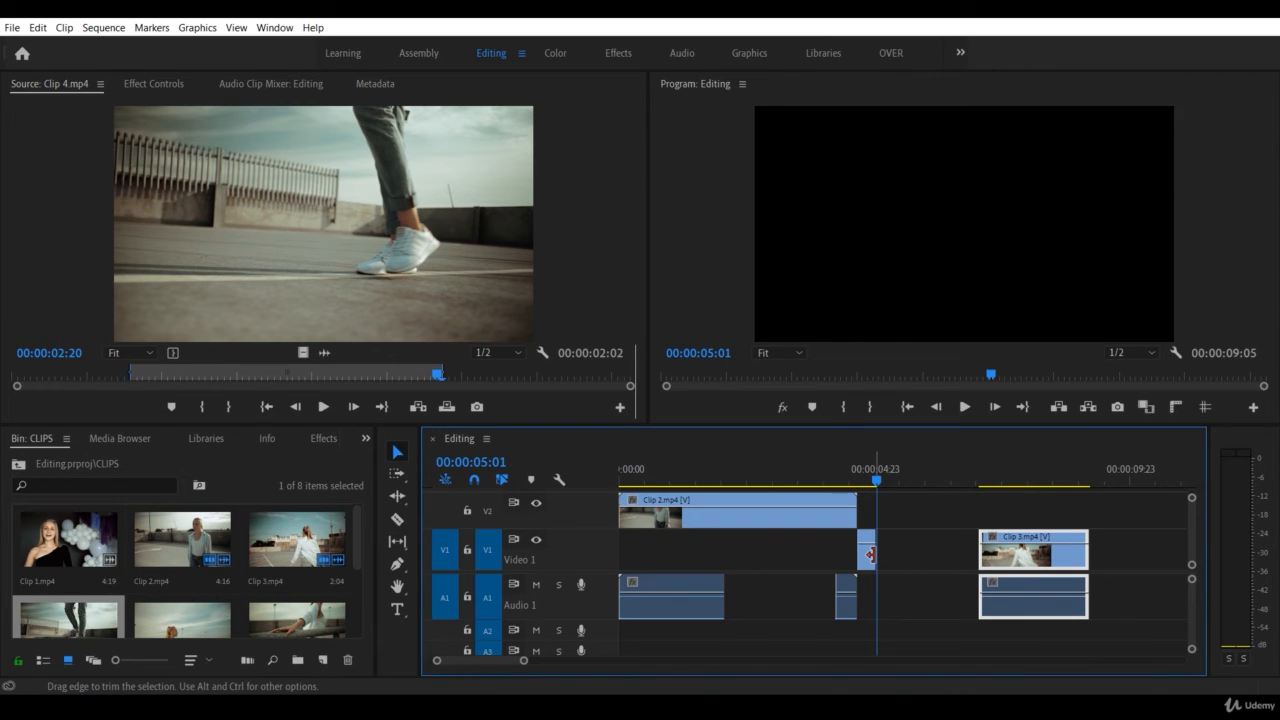
drag(870, 554, 968, 569)
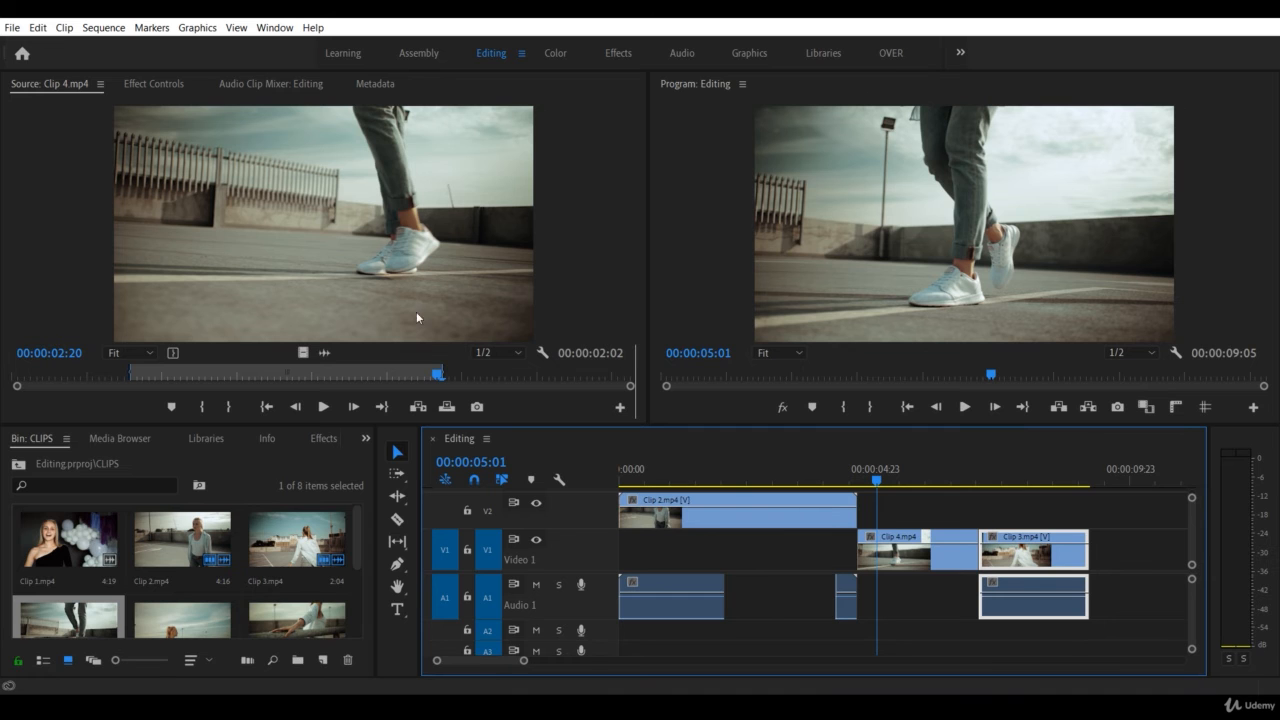
Step: Move Clip 2.mp4 from V2 down to V1, directly in front of Clip 4.mp4
click(389, 296)
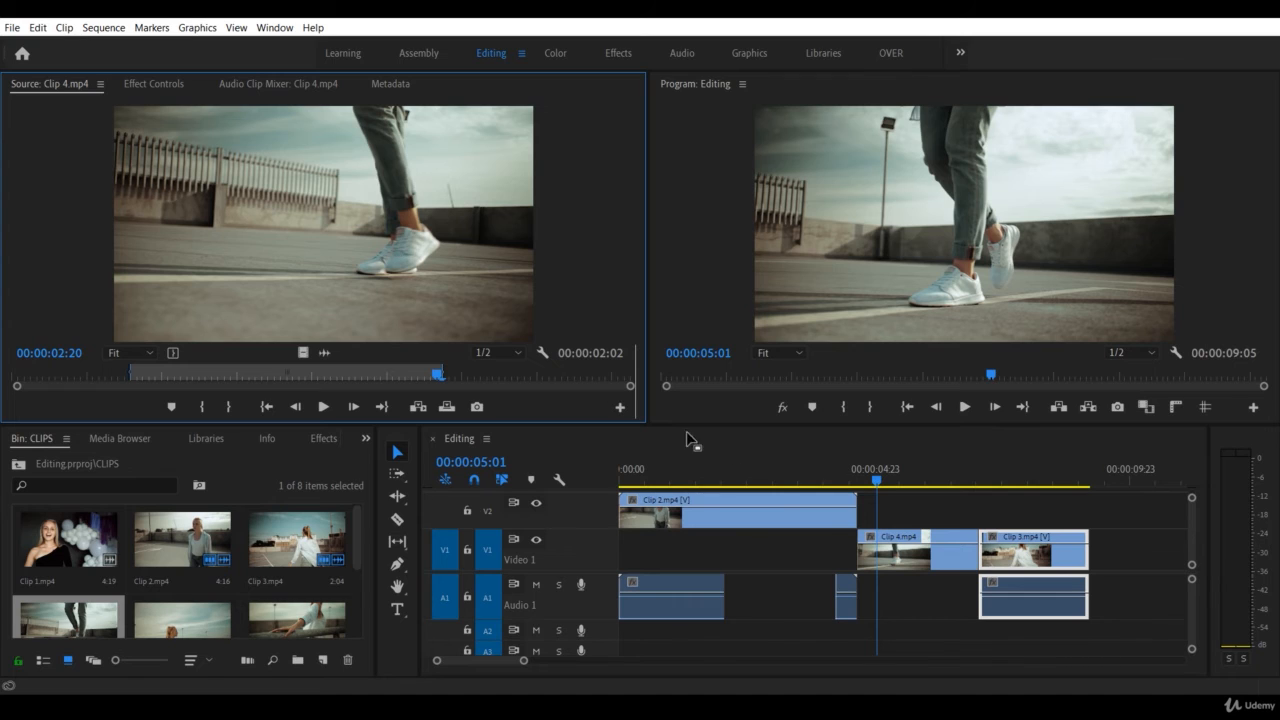
click(925, 567)
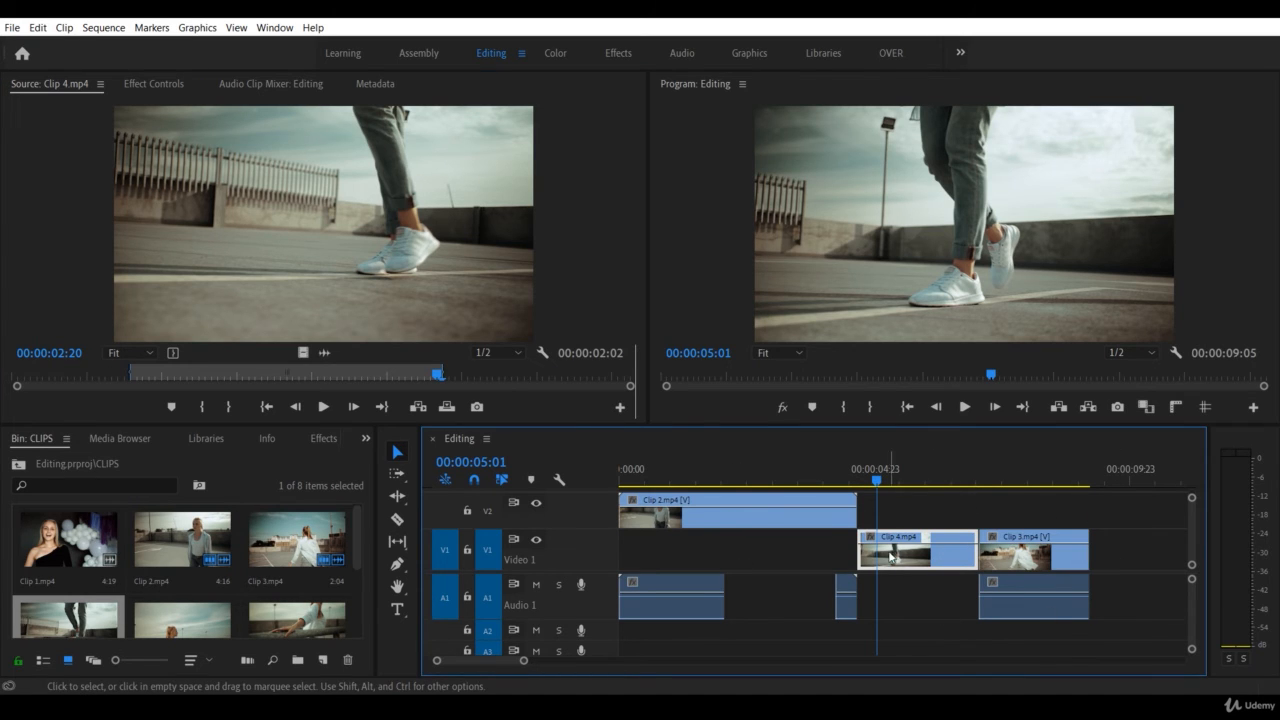
drag(815, 525, 815, 561)
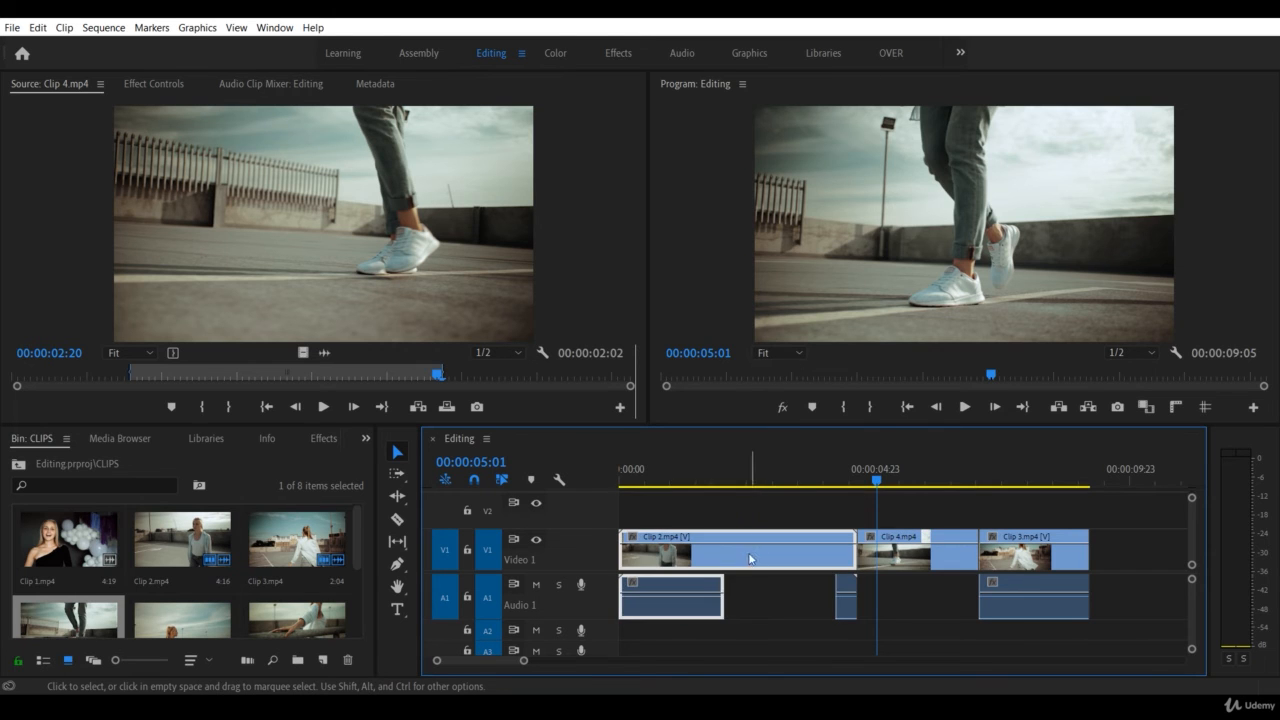
Step: Shorten Clip 2.mp4 on V1 from both its end and its start, and scrub the playhead to 00:00:03:02
mouse_move(729, 480)
mouse_down()
mouse_move(621, 488)
mouse_move(801, 500)
mouse_move(720, 502)
mouse_move(734, 500)
mouse_up()
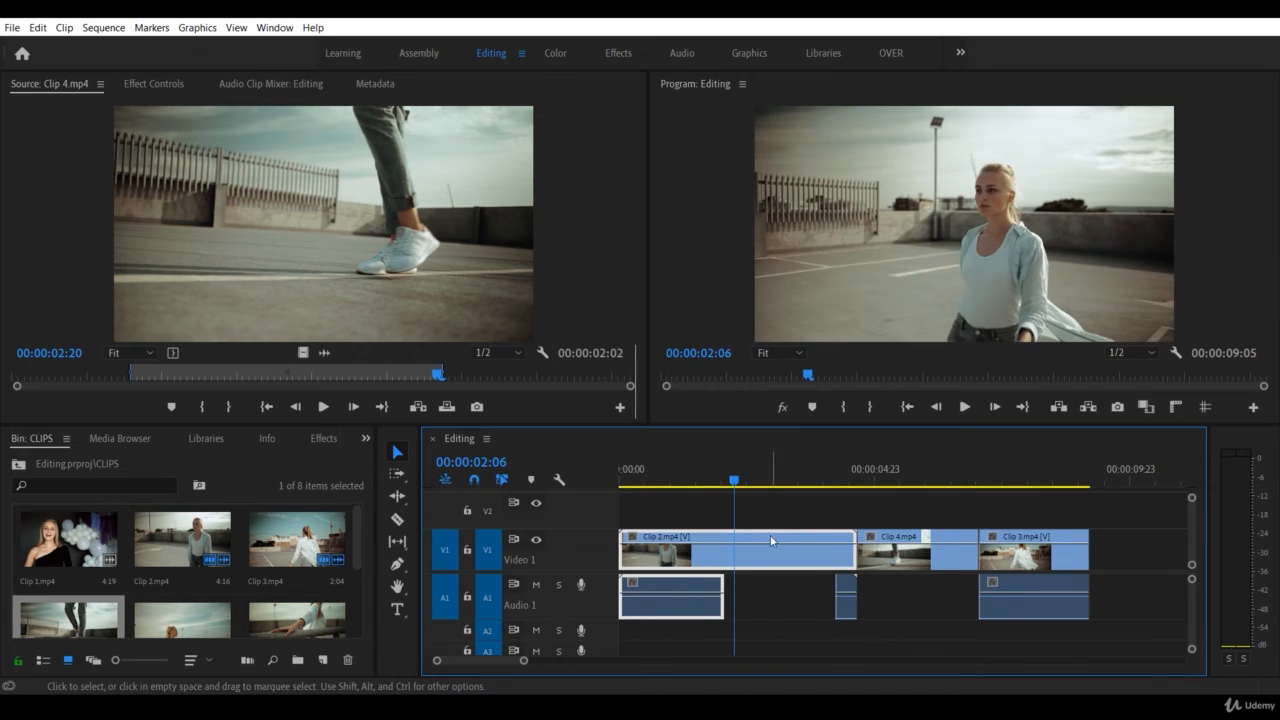
drag(849, 557, 791, 557)
drag(735, 489, 700, 489)
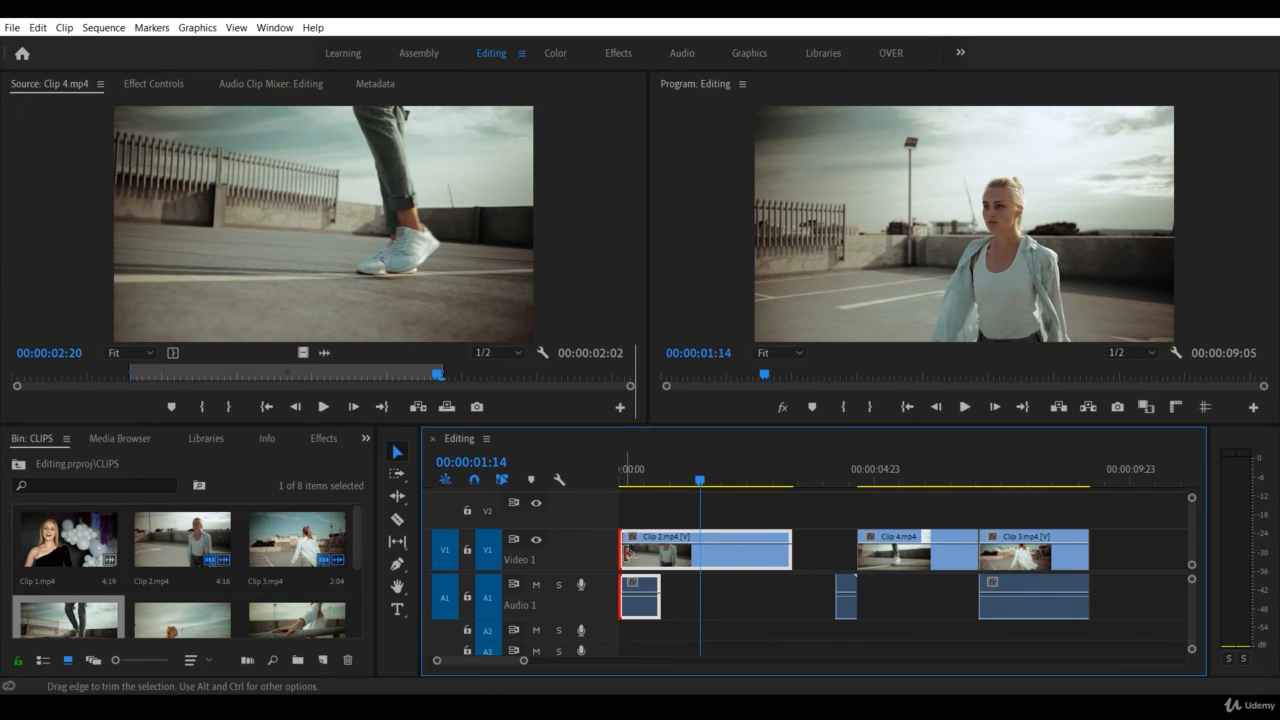
drag(627, 553, 686, 557)
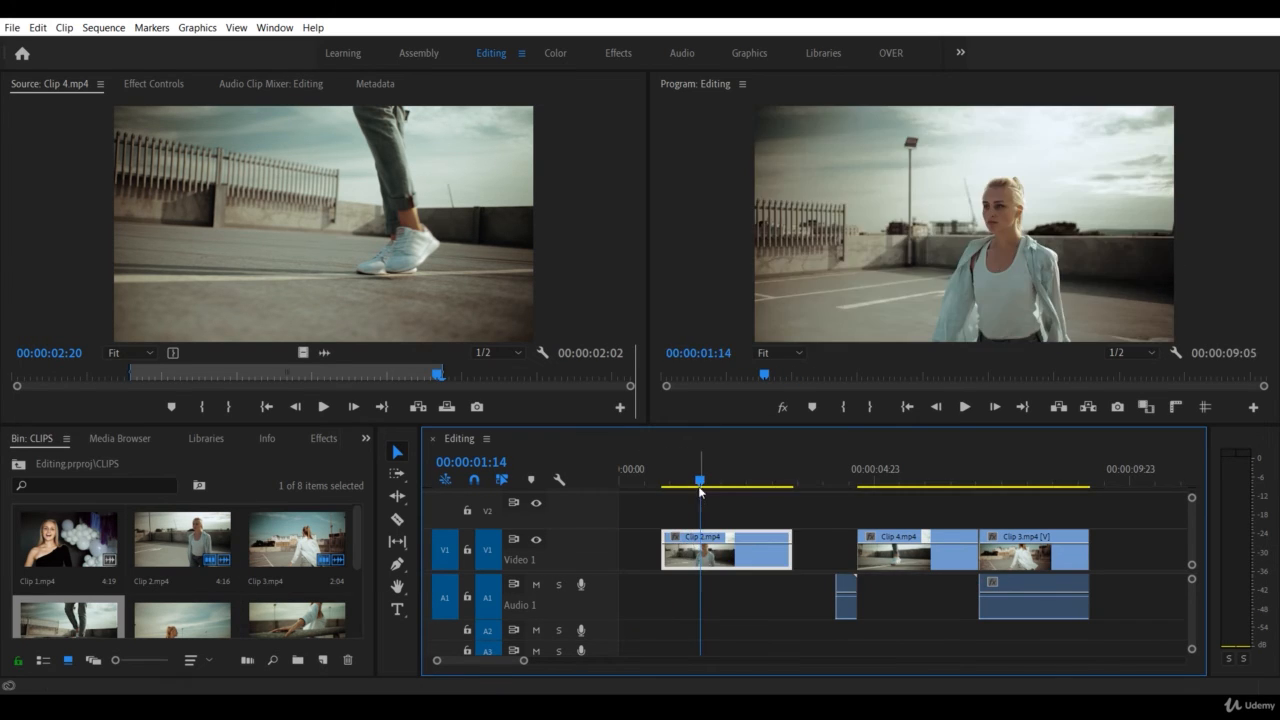
drag(700, 488, 779, 509)
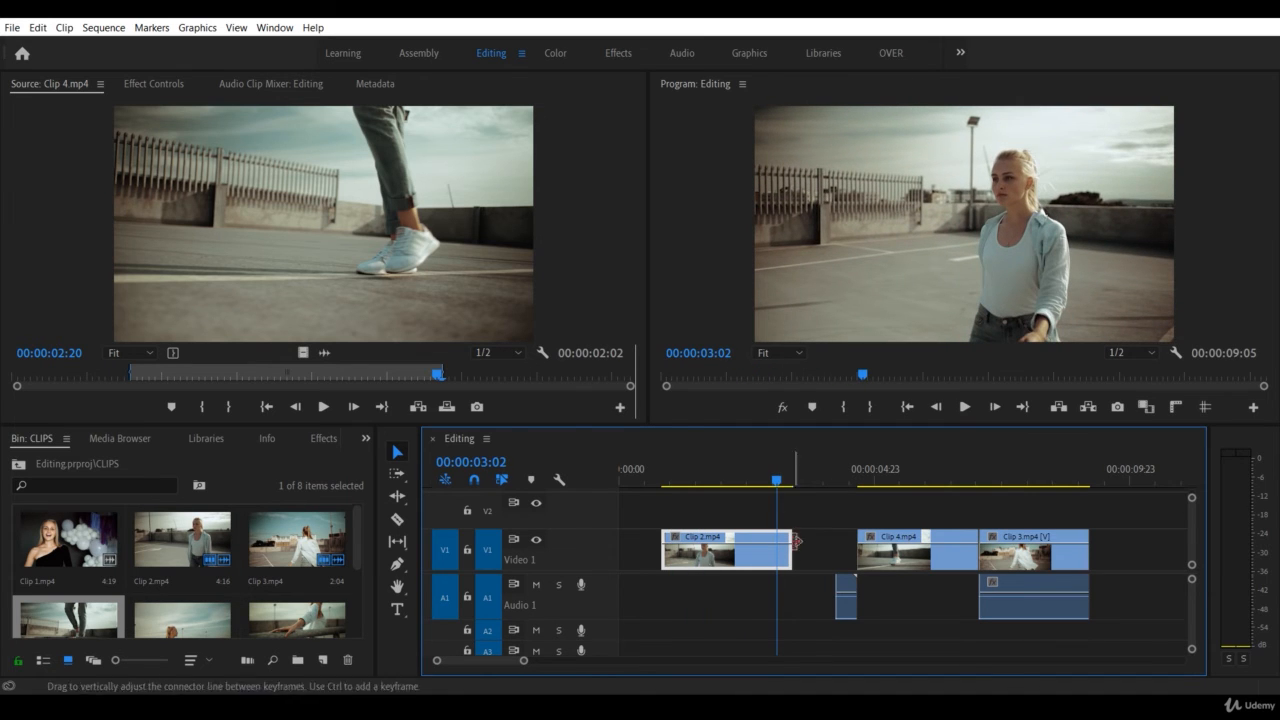
Step: Delete the leftover audio piece on A1 and move Clip 4.mp4 directly after Clip 2.mp4 on V1
click(846, 612)
key(Delete)
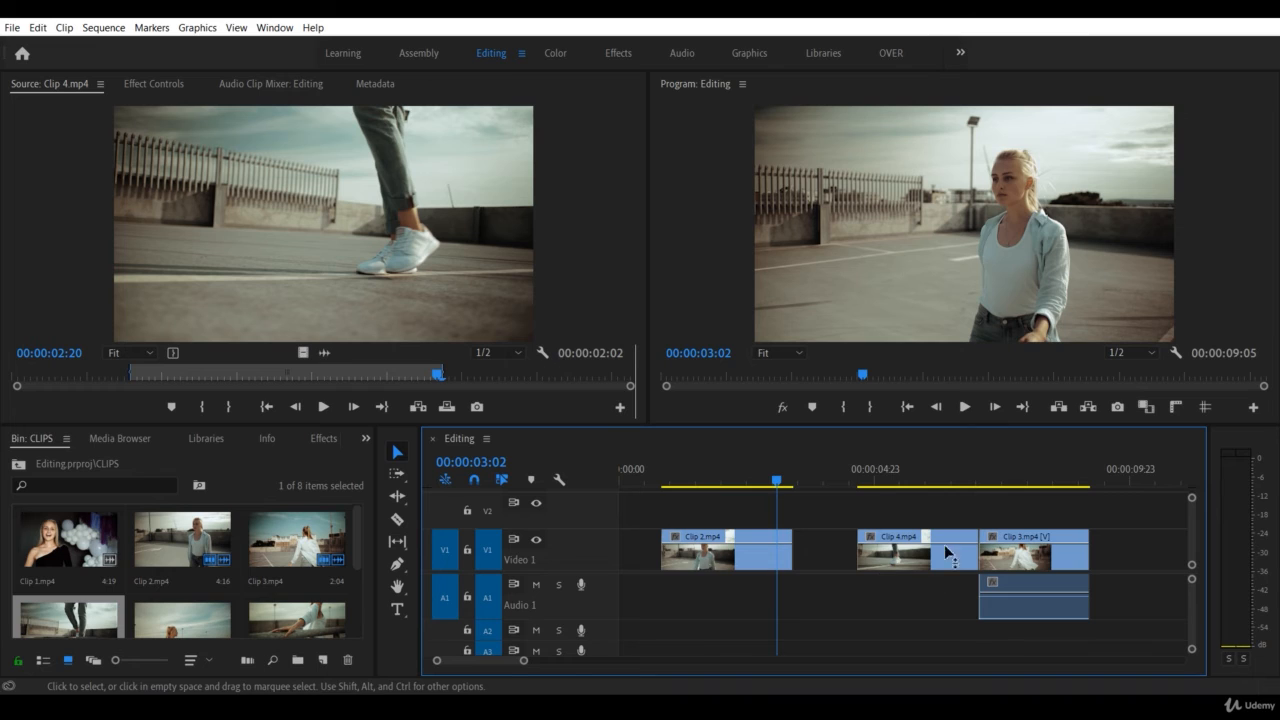
click(898, 565)
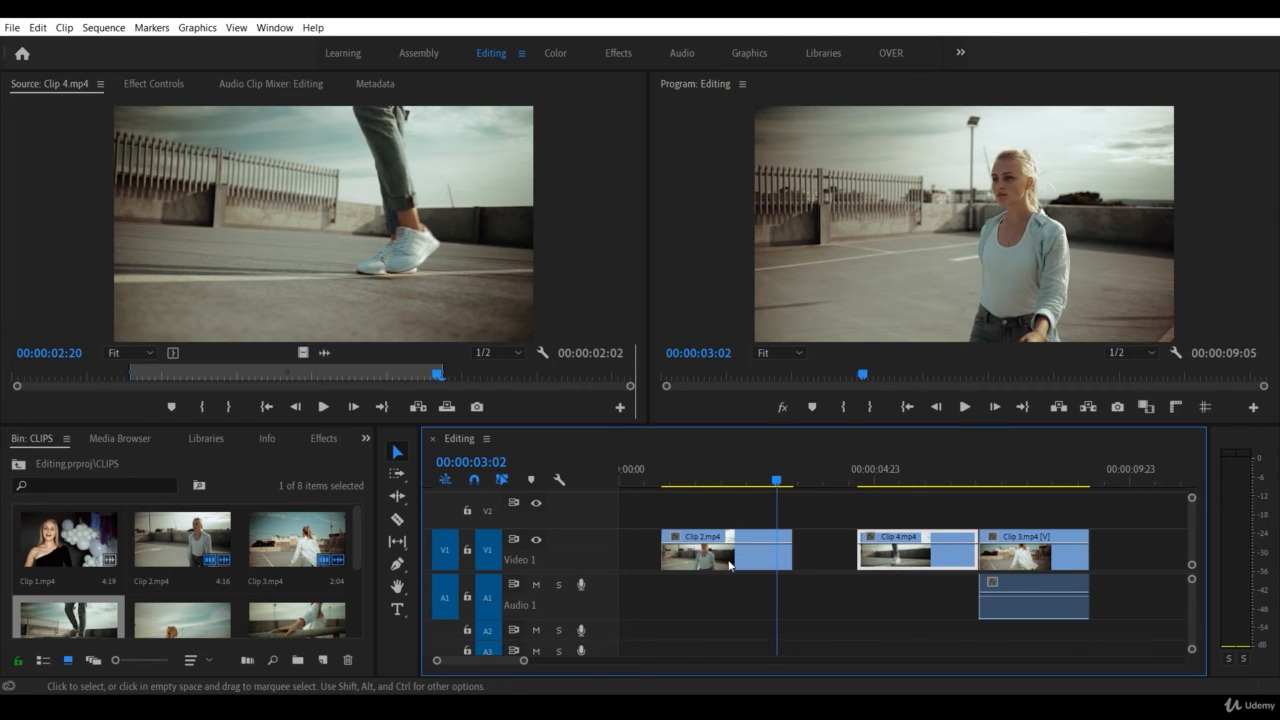
drag(889, 564, 845, 572)
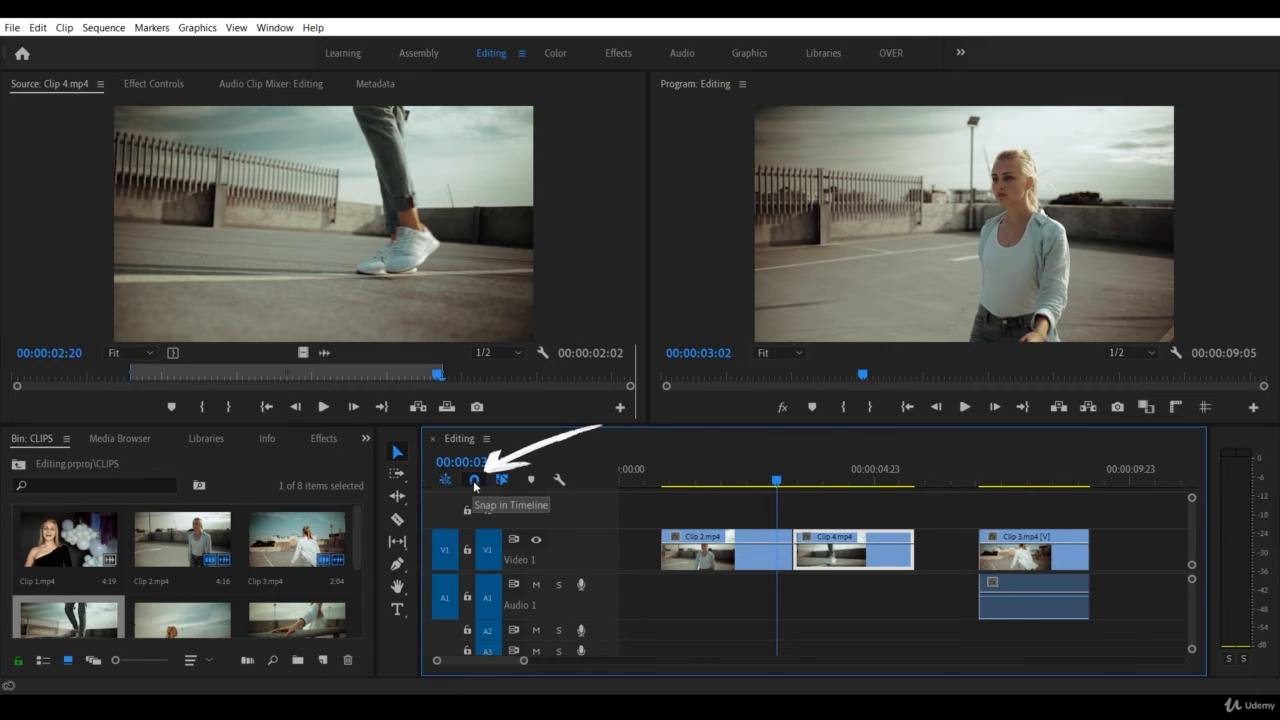
Step: Turn off timeline snapping, move Clip 4.mp4 slightly away from Clip 2.mp4, and turn snapping back on
click(475, 482)
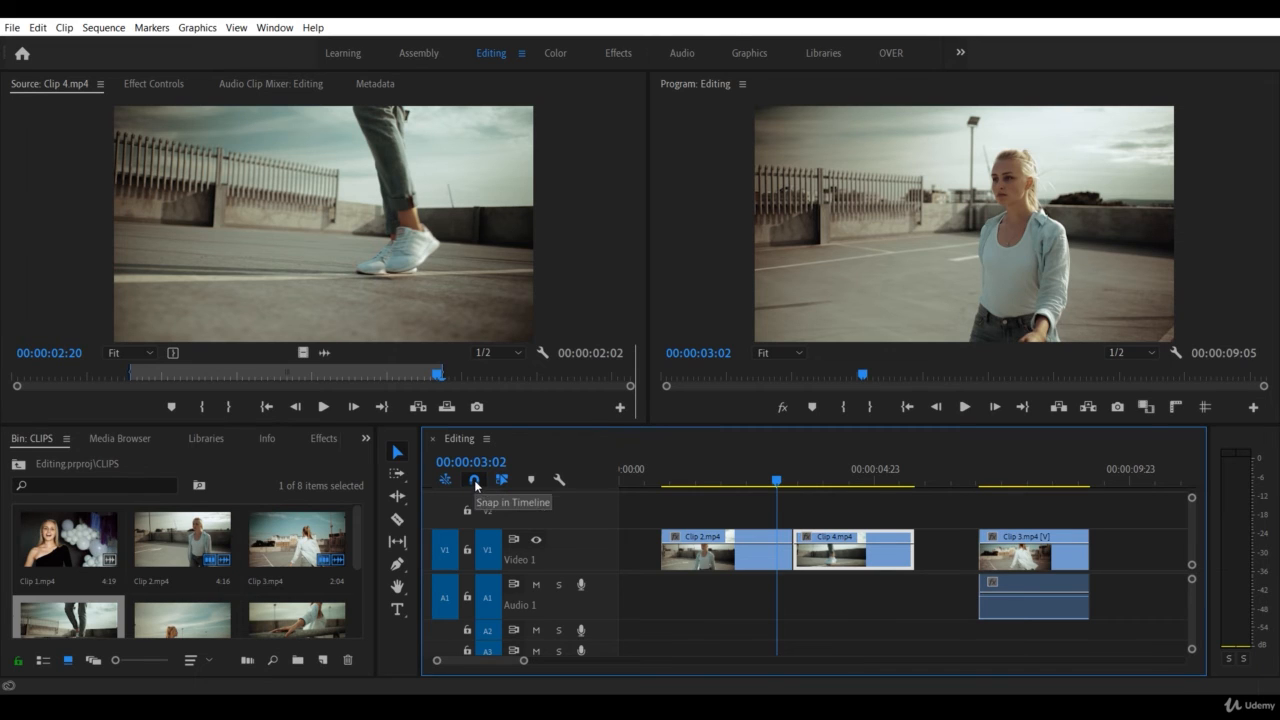
click(475, 483)
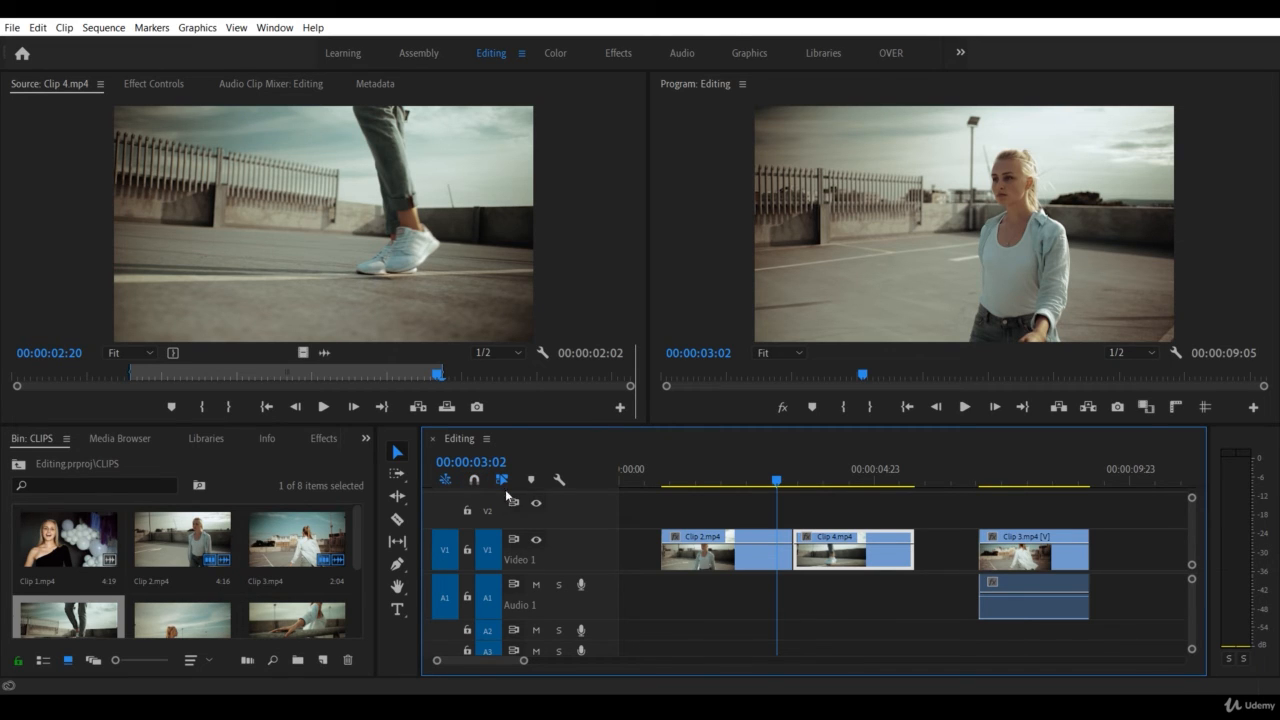
drag(827, 560, 851, 561)
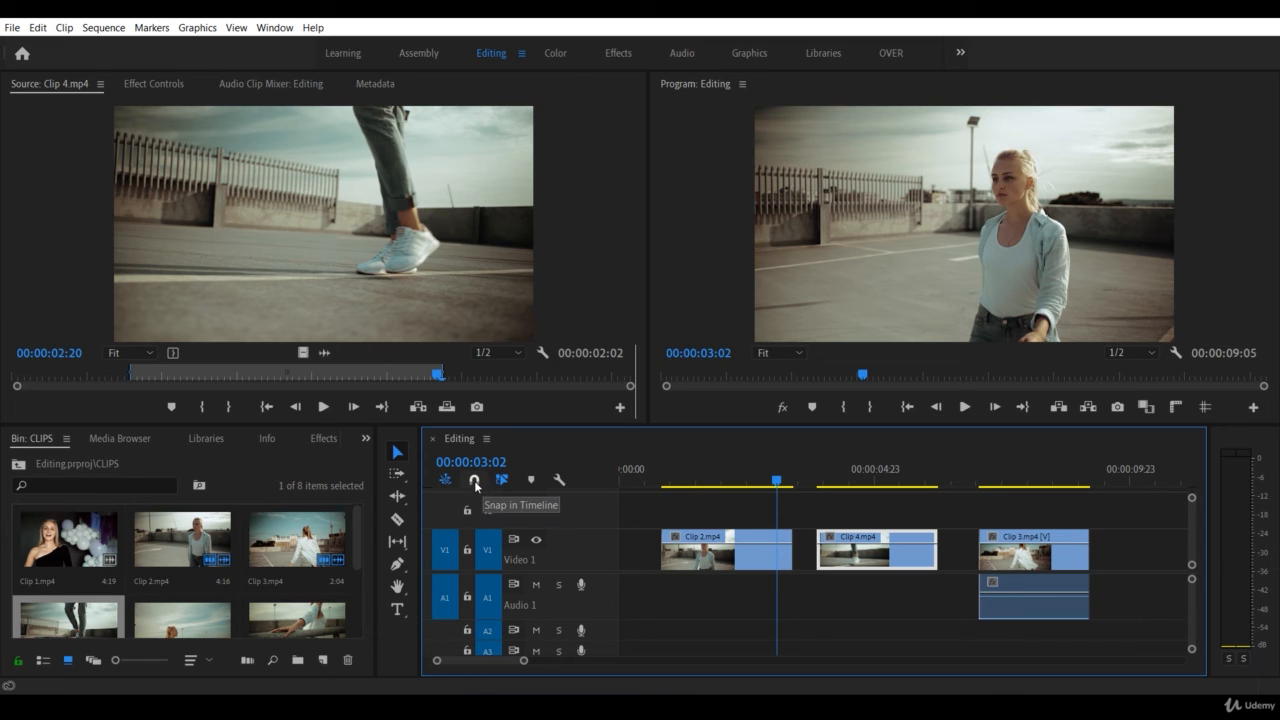
click(475, 481)
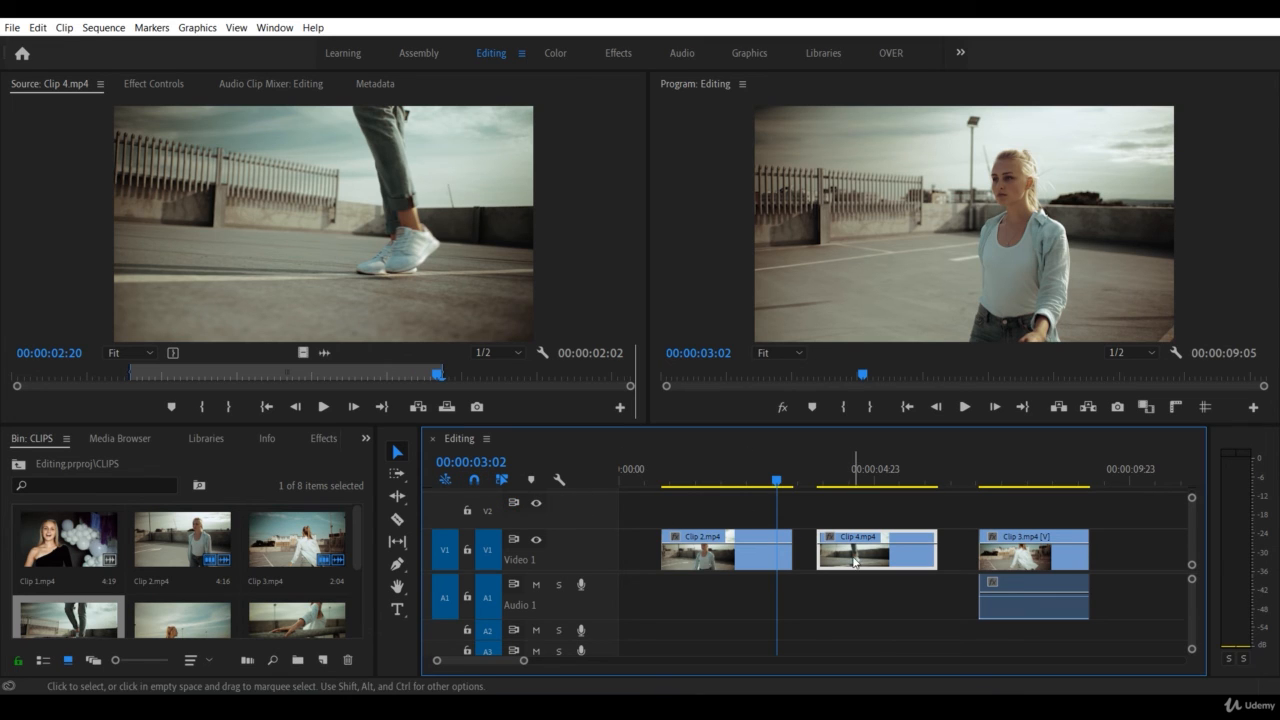
Step: Snap Clip 4.mp4 and Clip 3.mp4 end to end behind Clip 2.mp4, and move all three clips to the sequence start
drag(852, 566, 828, 565)
drag(1033, 563, 968, 567)
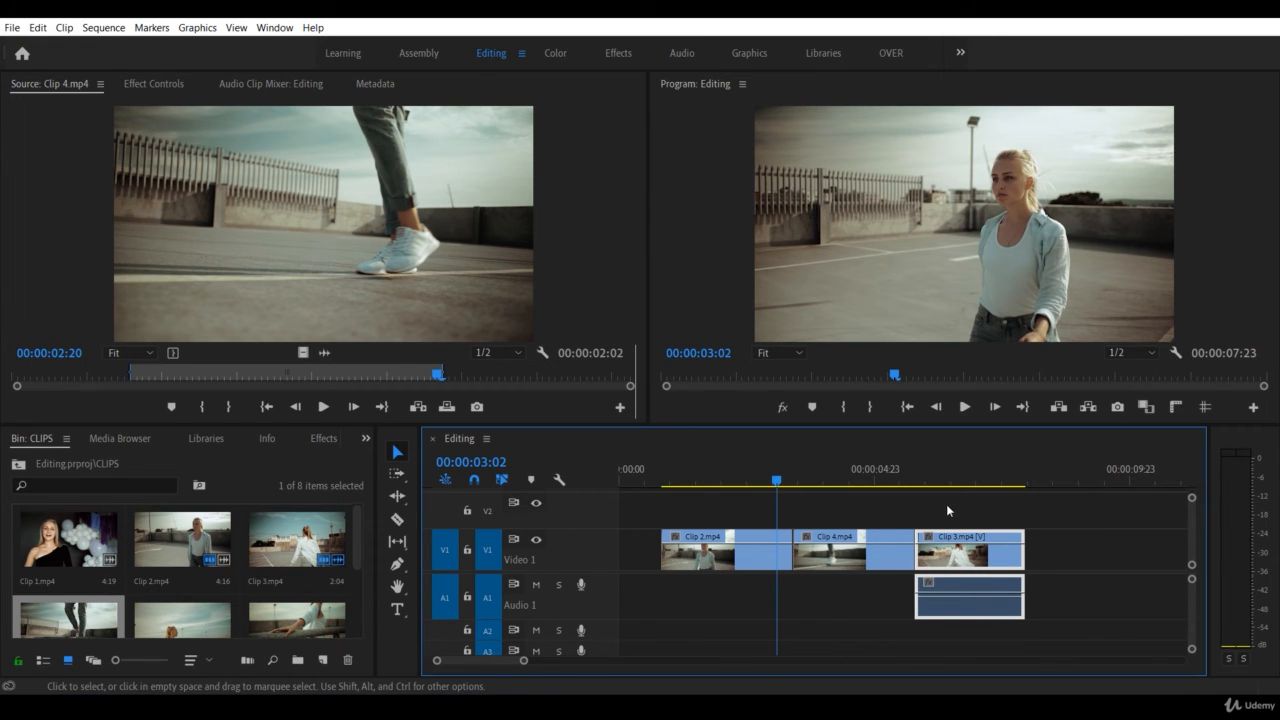
drag(987, 498, 696, 598)
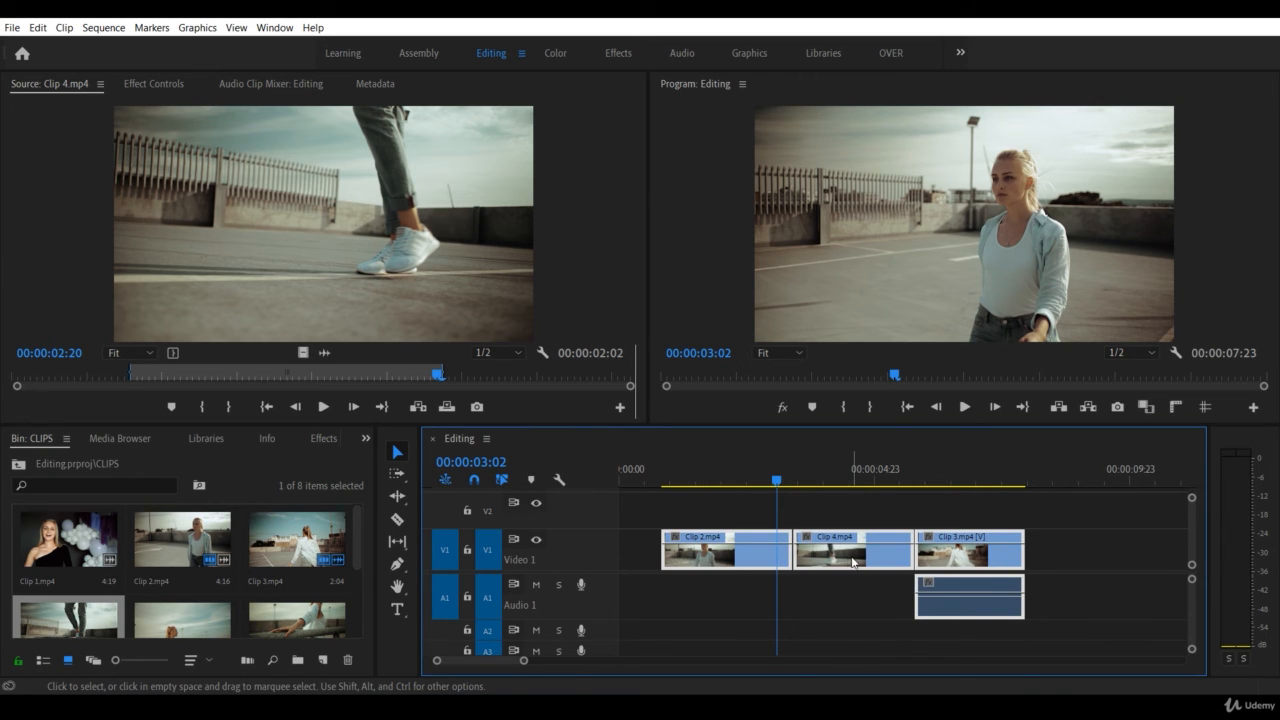
drag(852, 562, 786, 572)
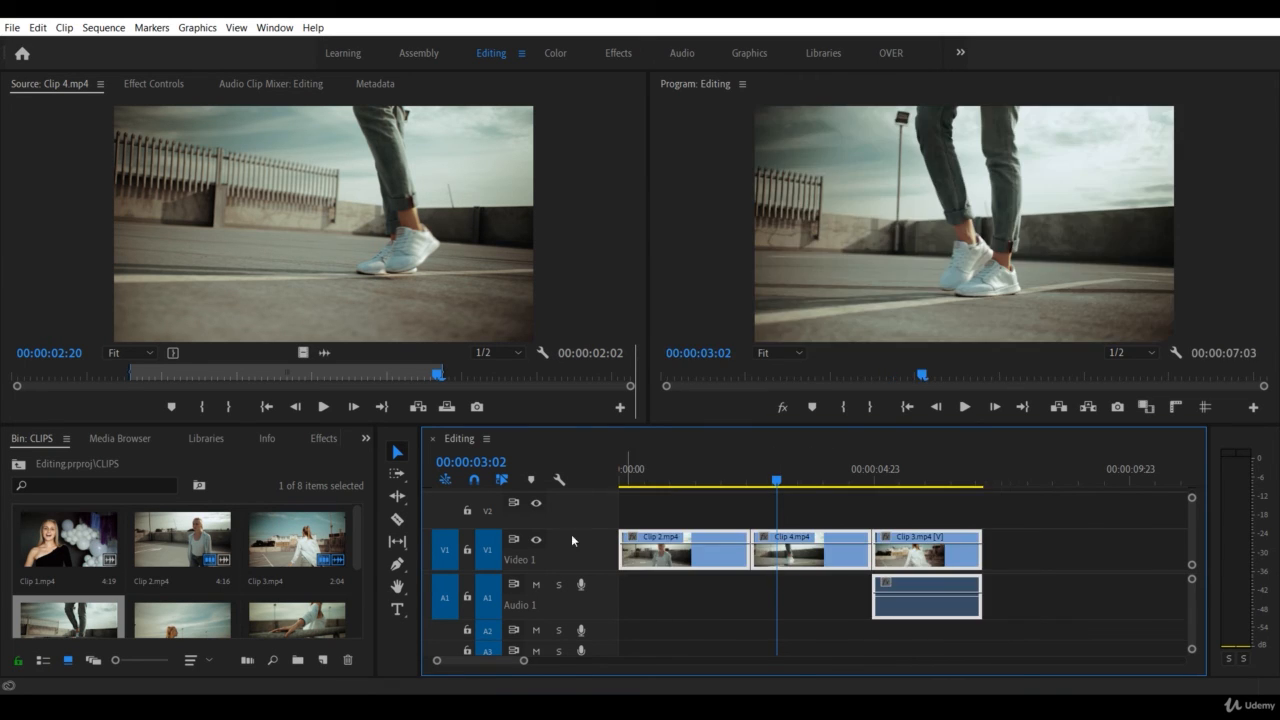
Step: Add Clip 5.mp4 from the CLIPS bin to V2 at the sequence start, with Clip 6.mp4 directly after it
drag(355, 537, 351, 567)
drag(182, 568, 627, 530)
drag(344, 600, 864, 512)
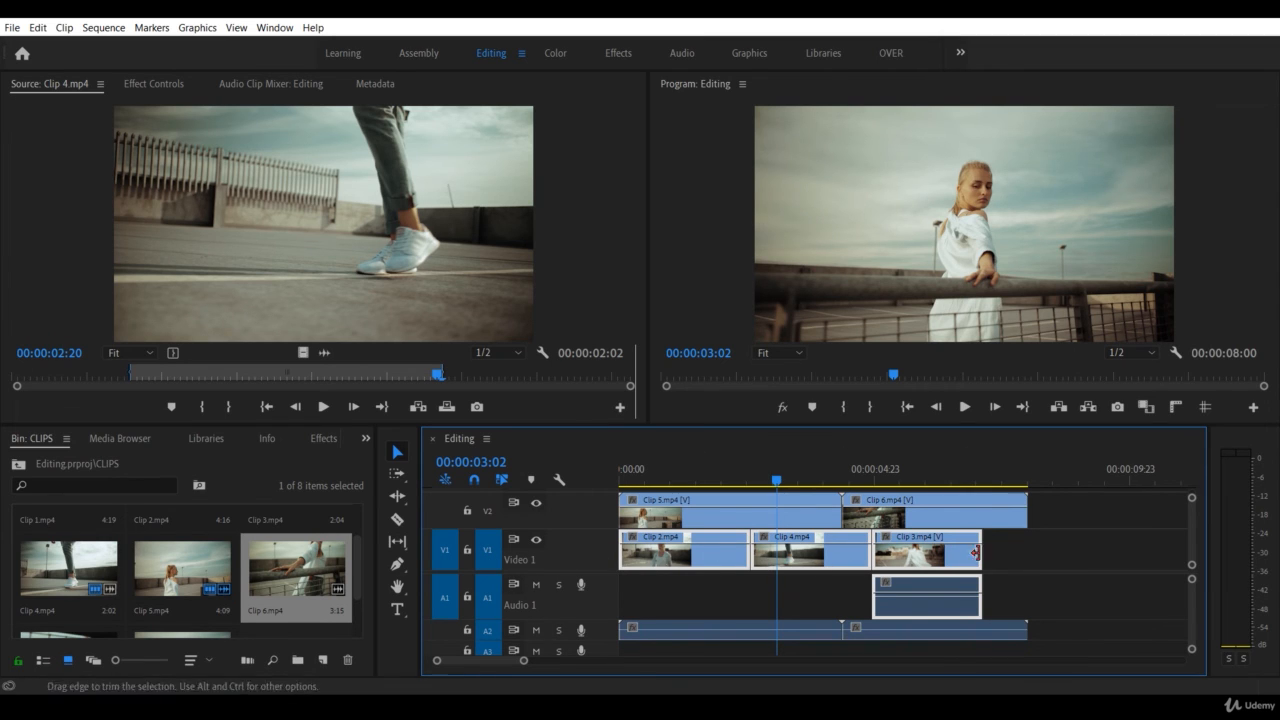
Step: Lock track V1 and try to move Clip 6.mp4 from V2 onto it
click(467, 550)
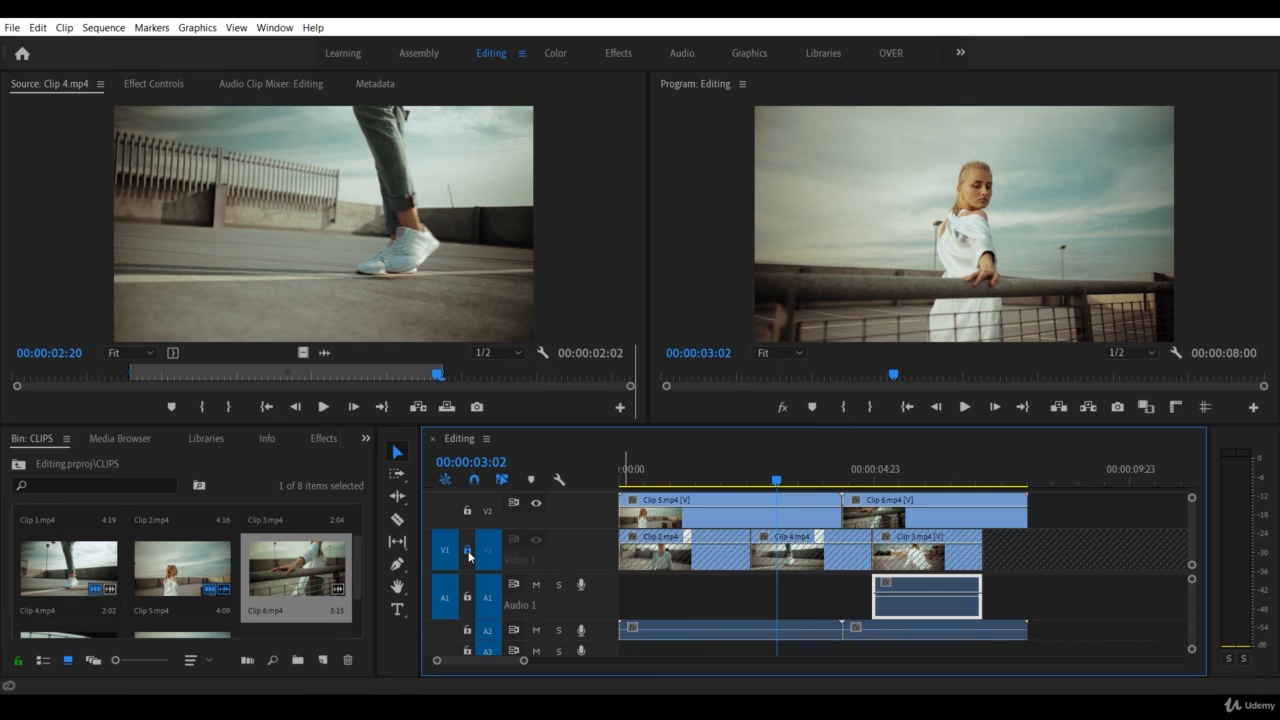
click(906, 560)
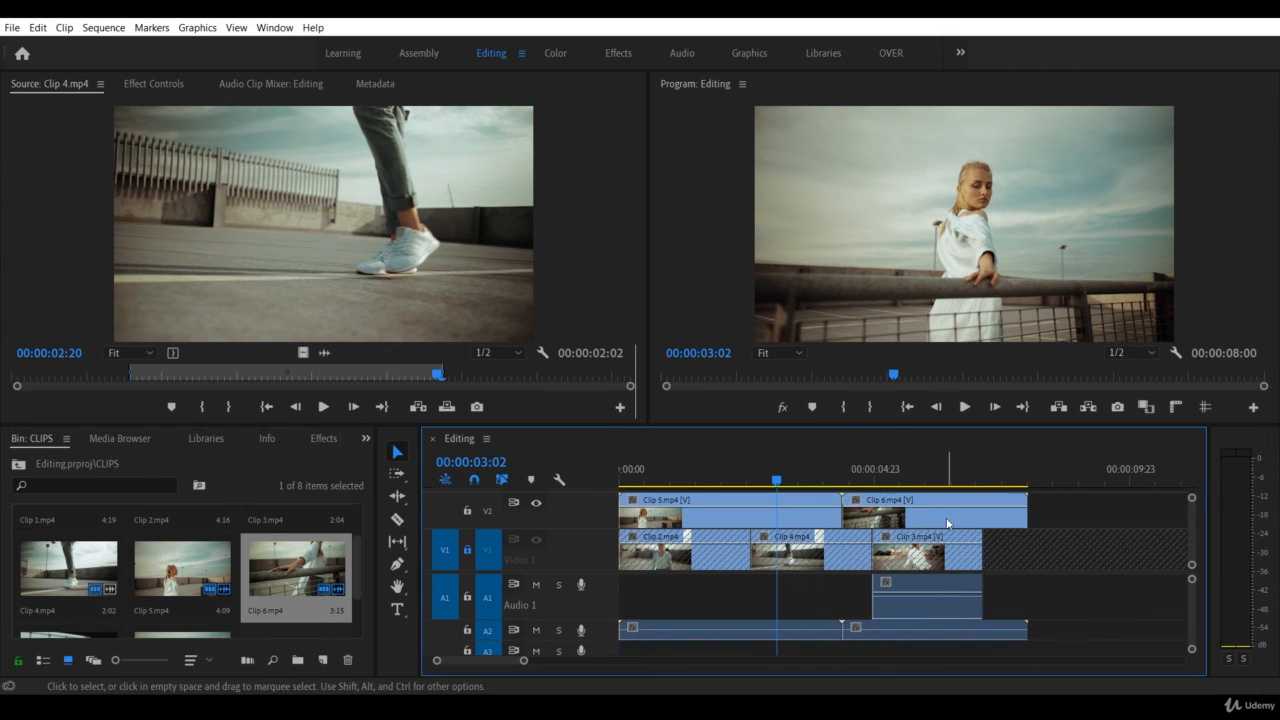
drag(934, 519, 934, 562)
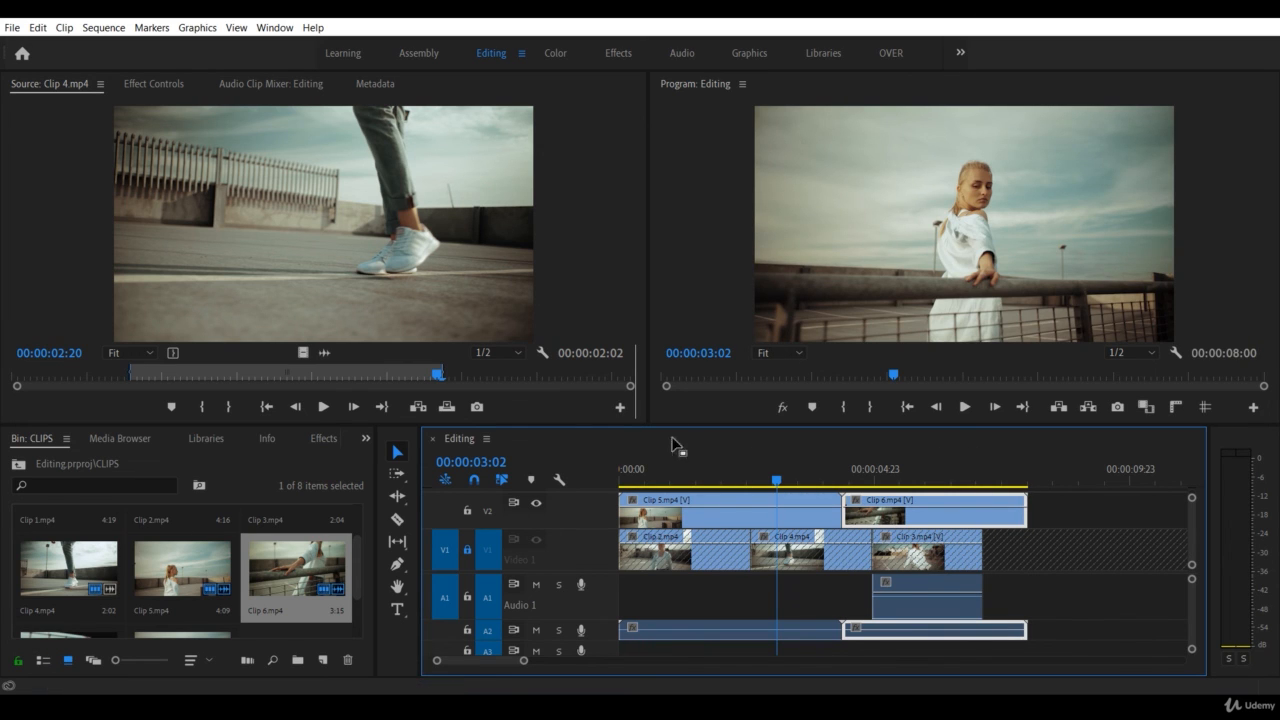
Step: Enlarge the timeline area vertically to show more tracks and unlock track V1
drag(686, 426, 714, 356)
click(467, 515)
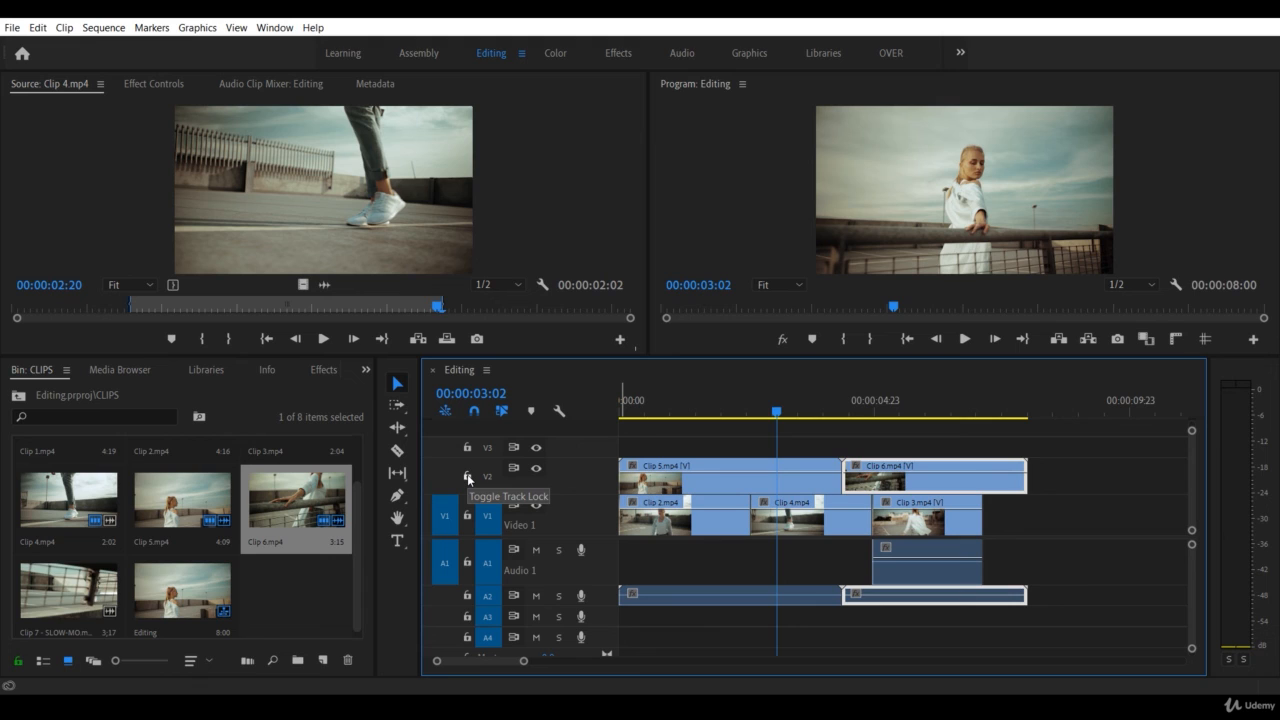
Step: Lock and unlock the video tracks V2 and V3 and the audio tracks A1 and A2
click(467, 477)
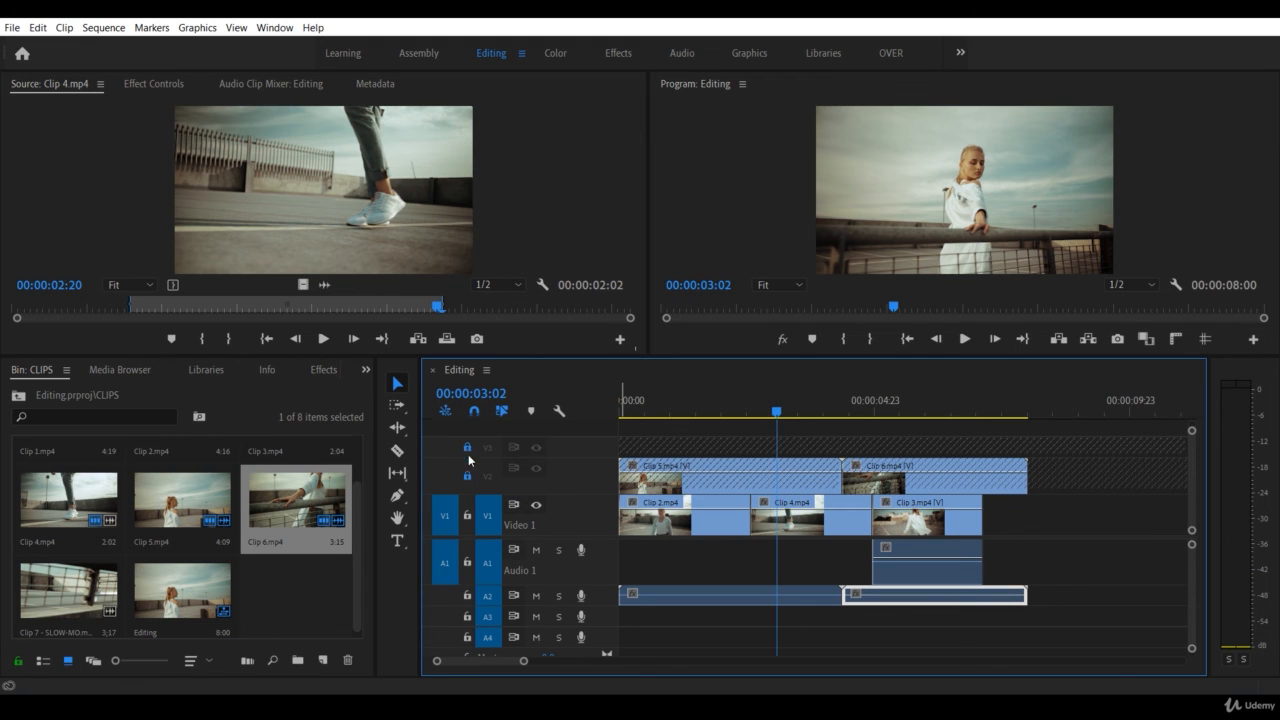
click(467, 476)
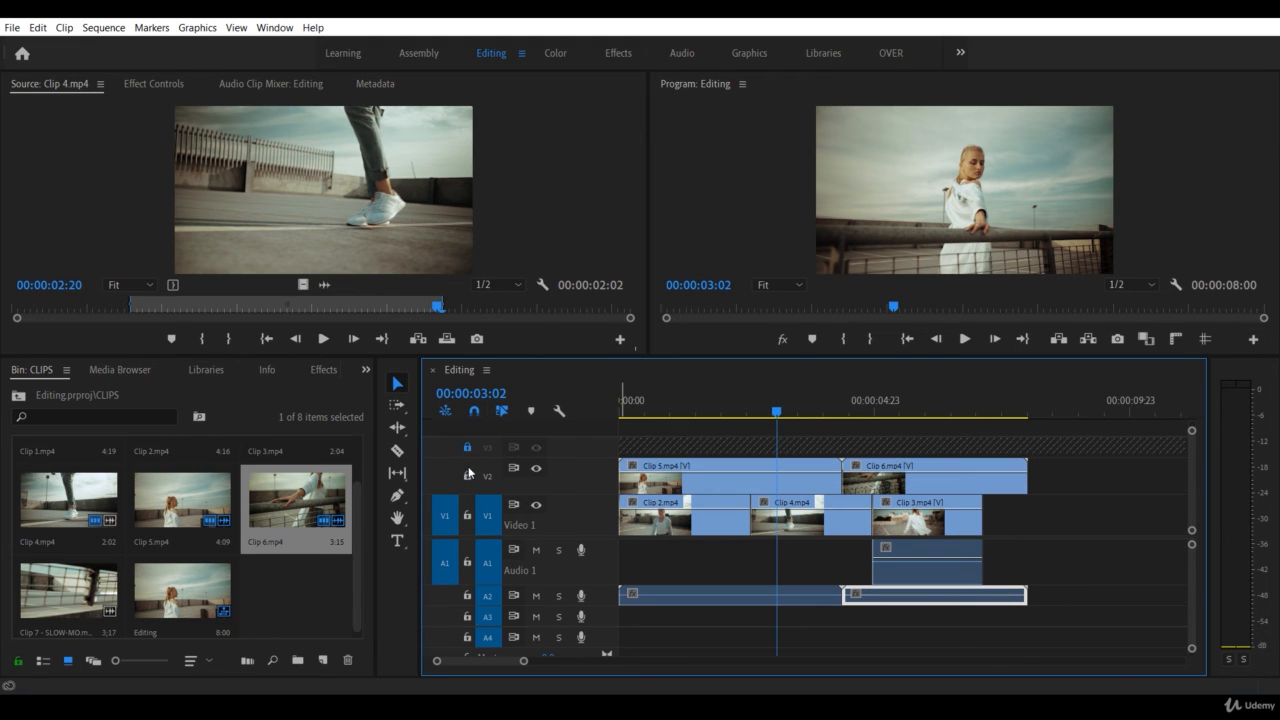
click(467, 564)
click(467, 596)
click(467, 596)
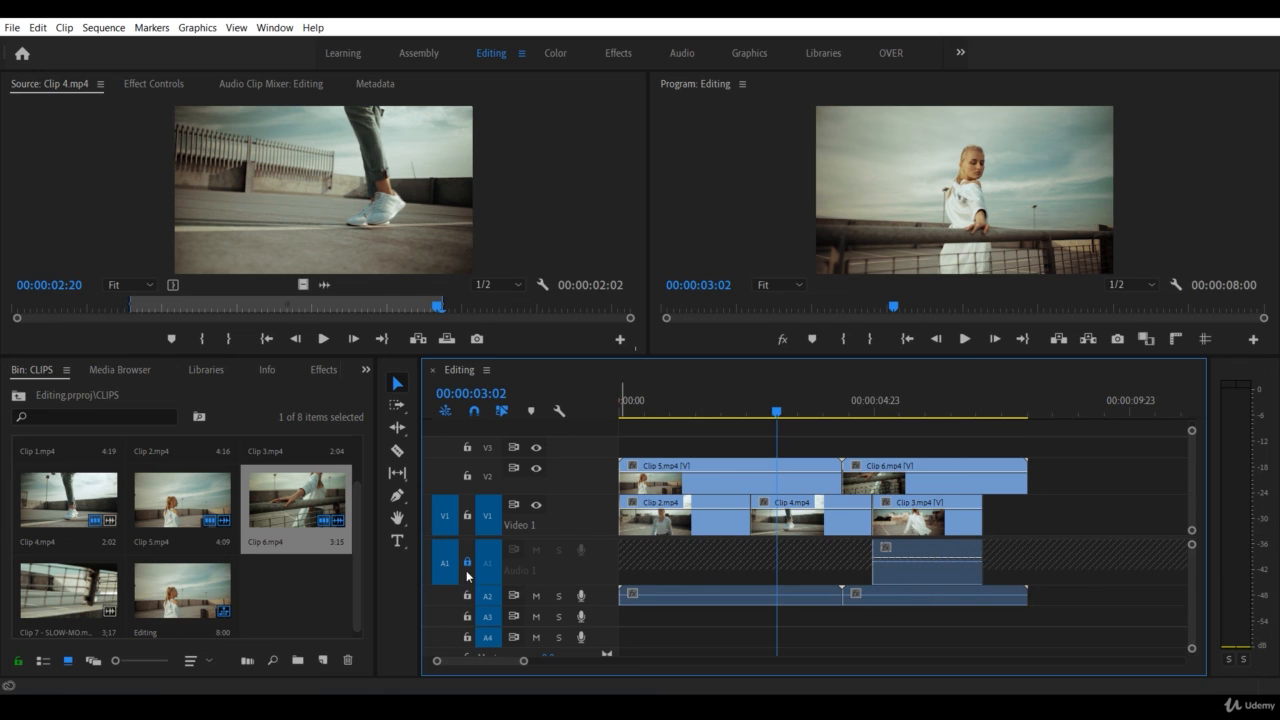
click(467, 563)
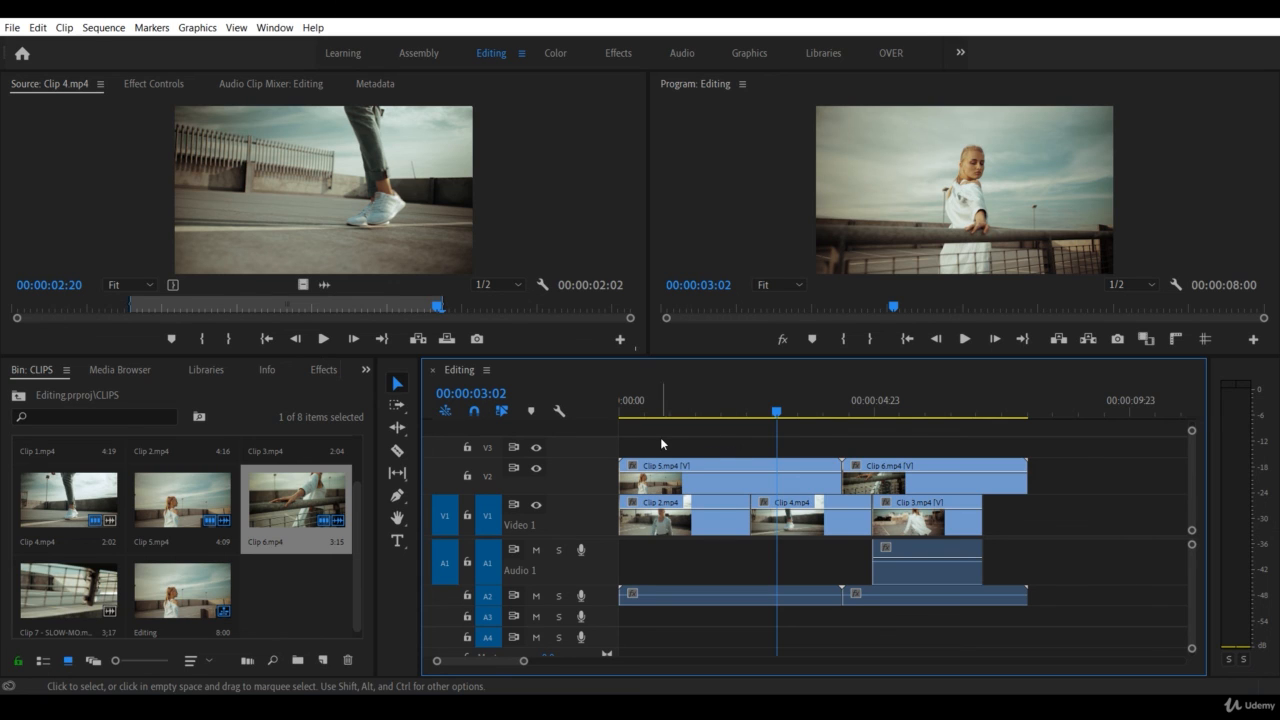
Step: Select both clips on V2, and switch the selection through the individual V1 clips, ending on Clip 2.mp4
drag(669, 437, 926, 484)
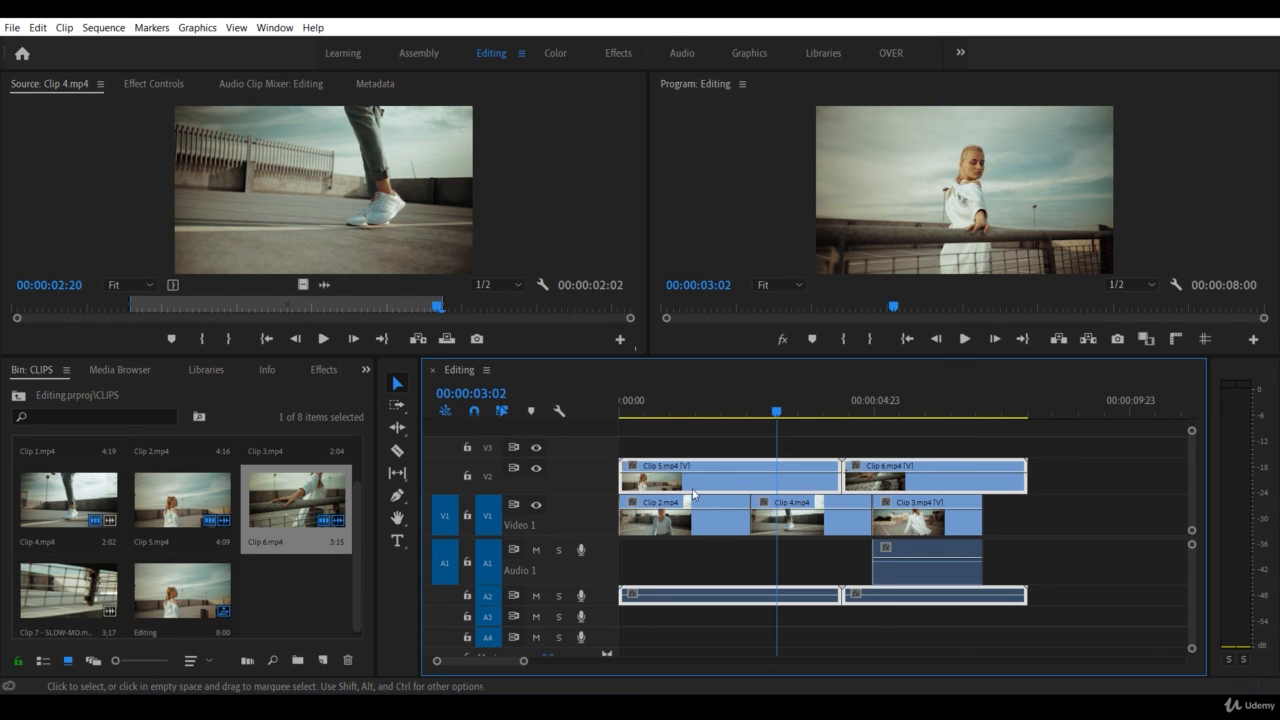
click(820, 530)
click(714, 533)
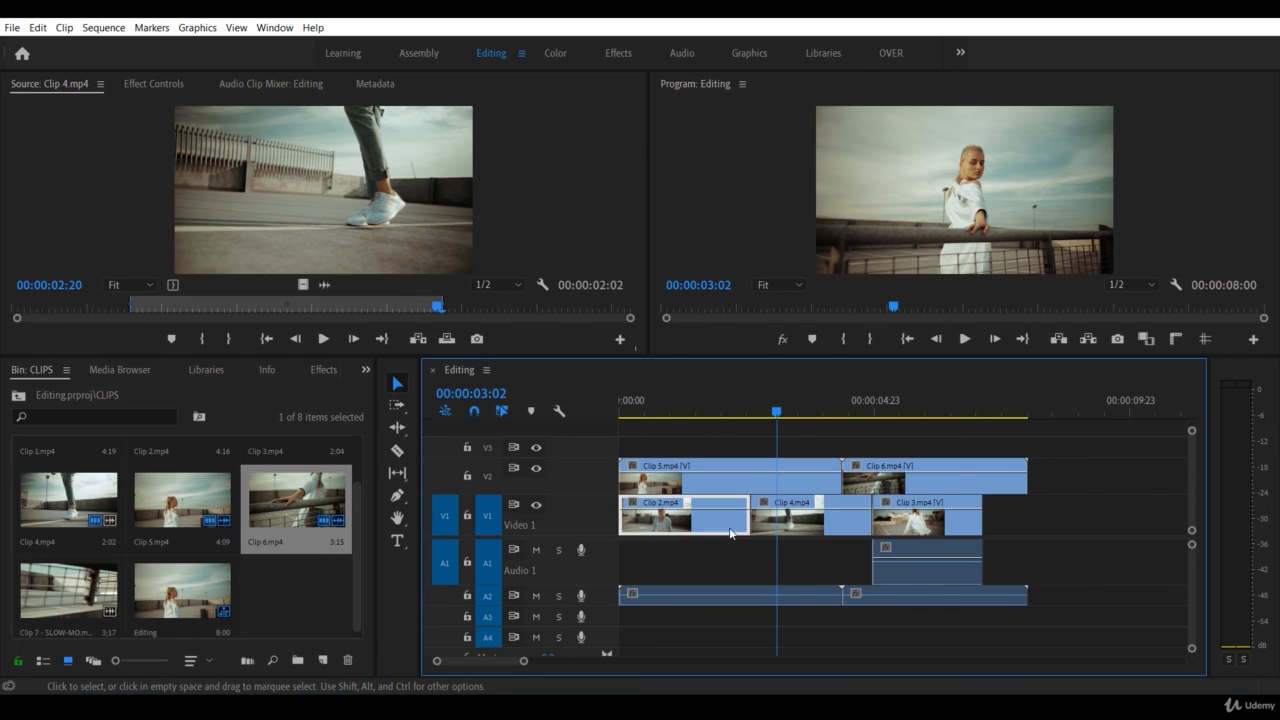
click(821, 533)
click(921, 533)
click(800, 532)
click(722, 526)
Step: Hide track V2's output to view the V1 clips beneath it, select Clip 4.mp4, and show V2 again
click(537, 469)
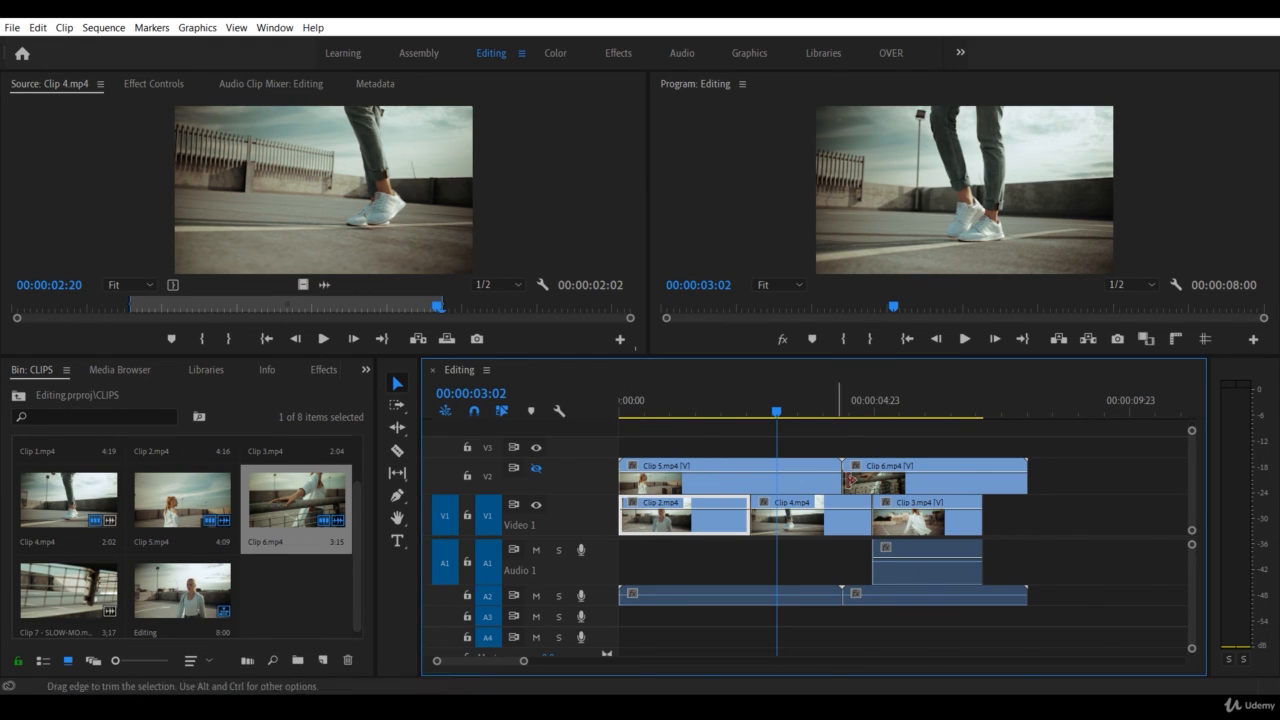
drag(810, 436, 922, 480)
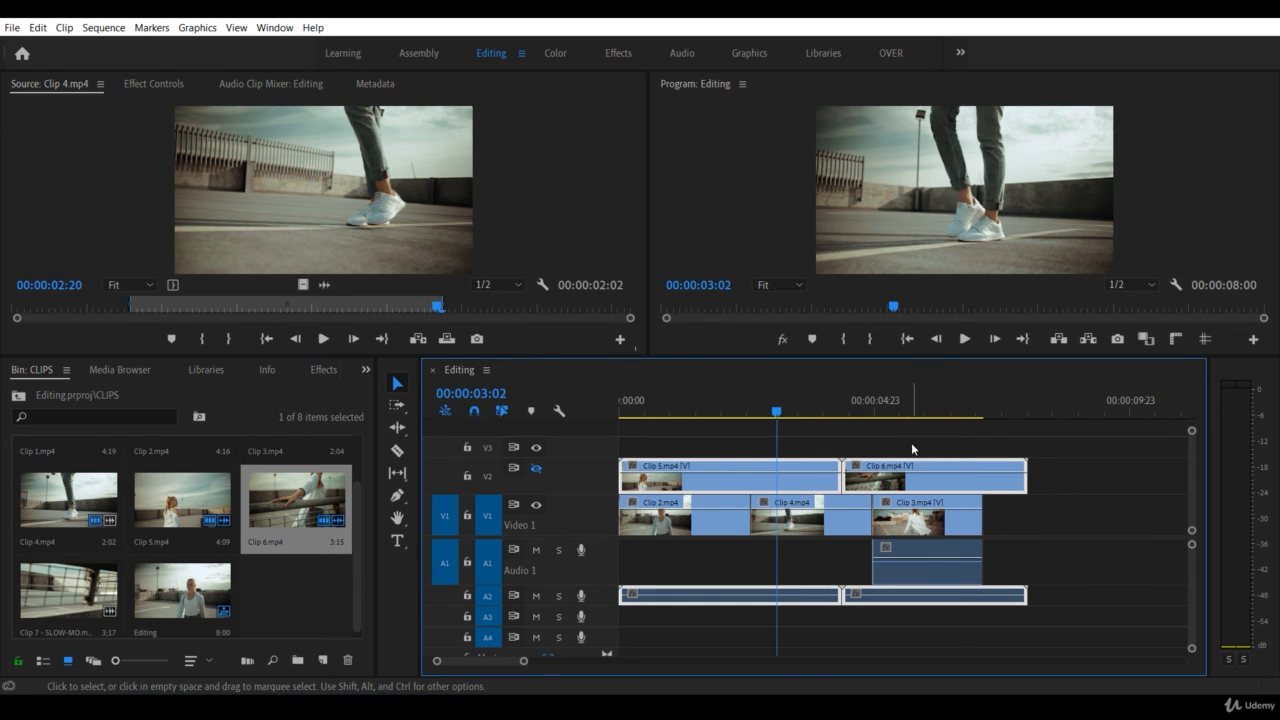
click(824, 513)
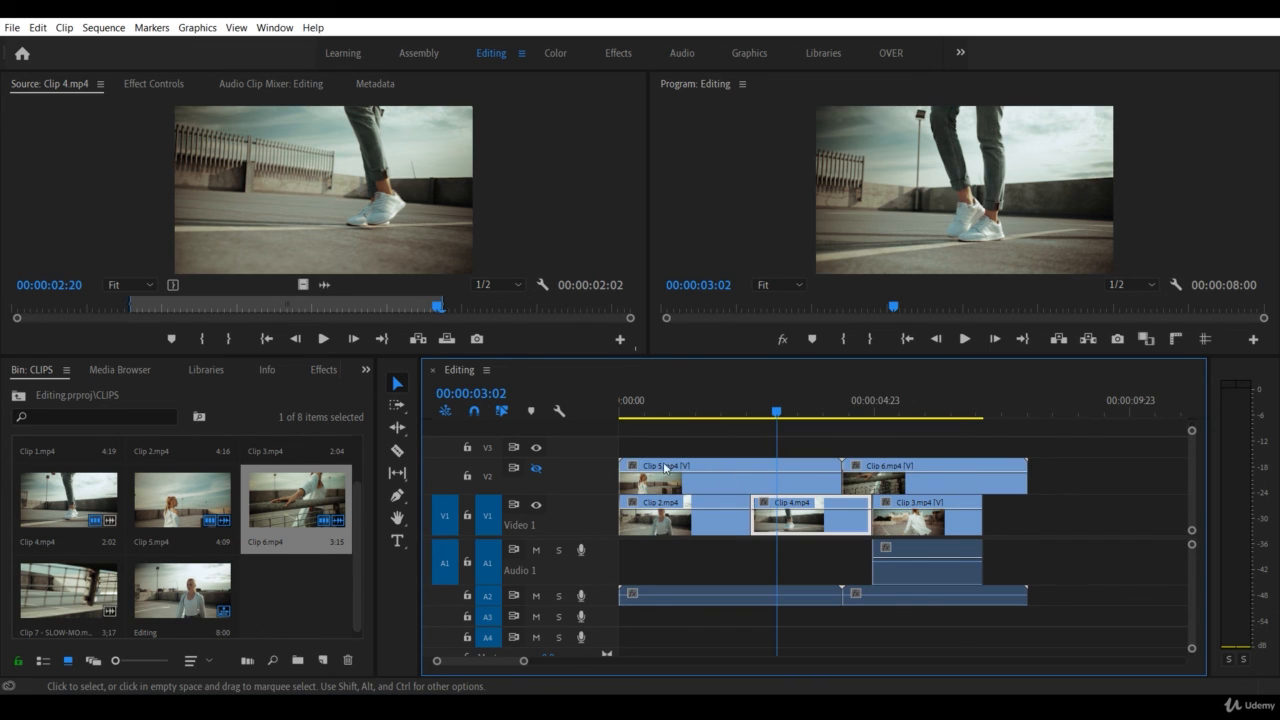
click(536, 469)
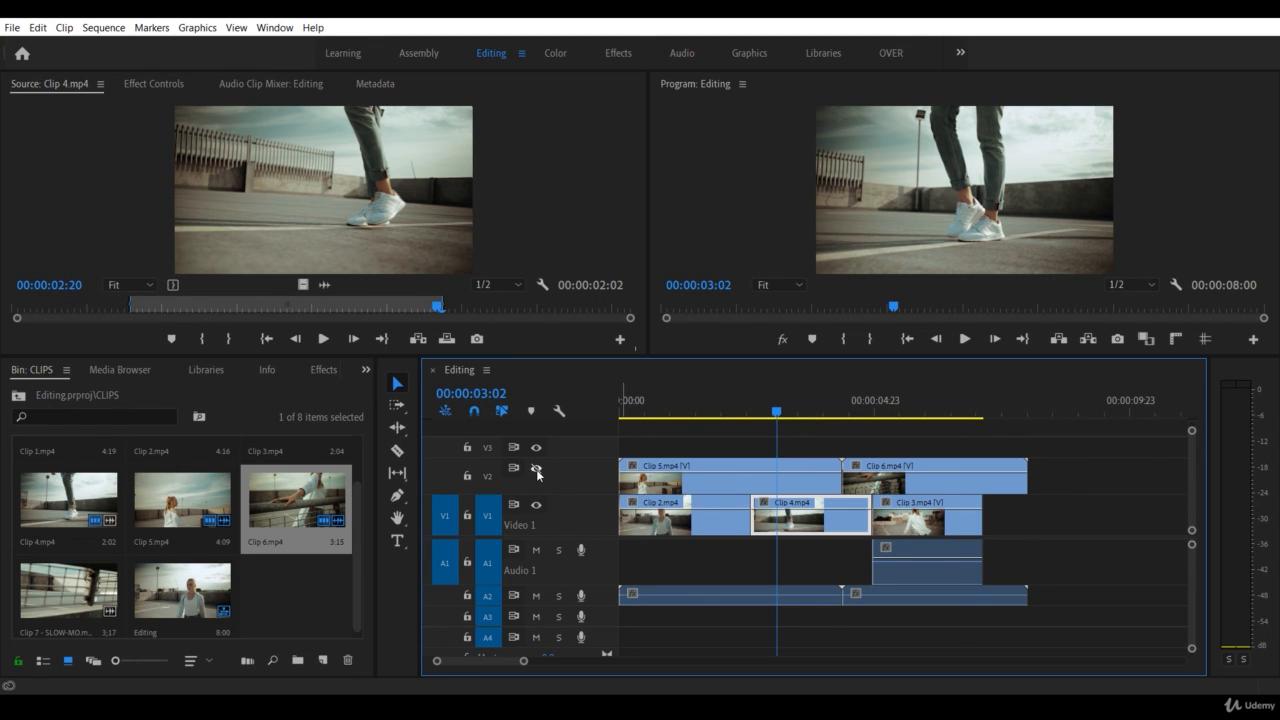